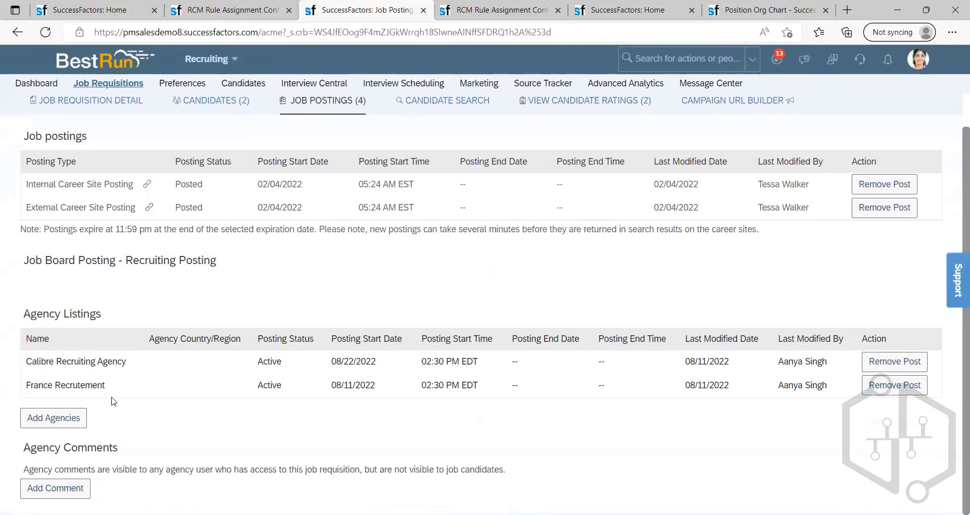
Step: Highlight the France Recrutement agency listing and duplicate the job postings browser tab
left_click_drag(27, 382, 110, 385)
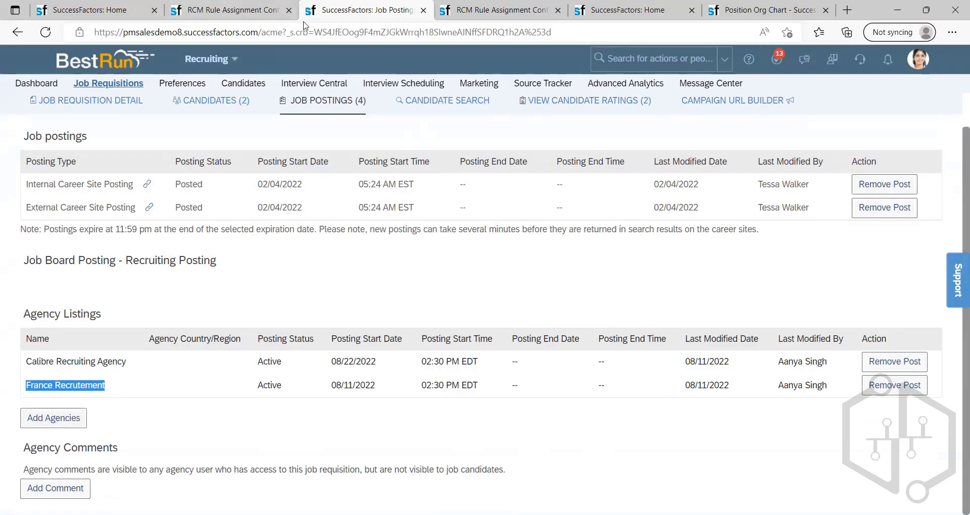
right_click(333, 10)
left_click(388, 88)
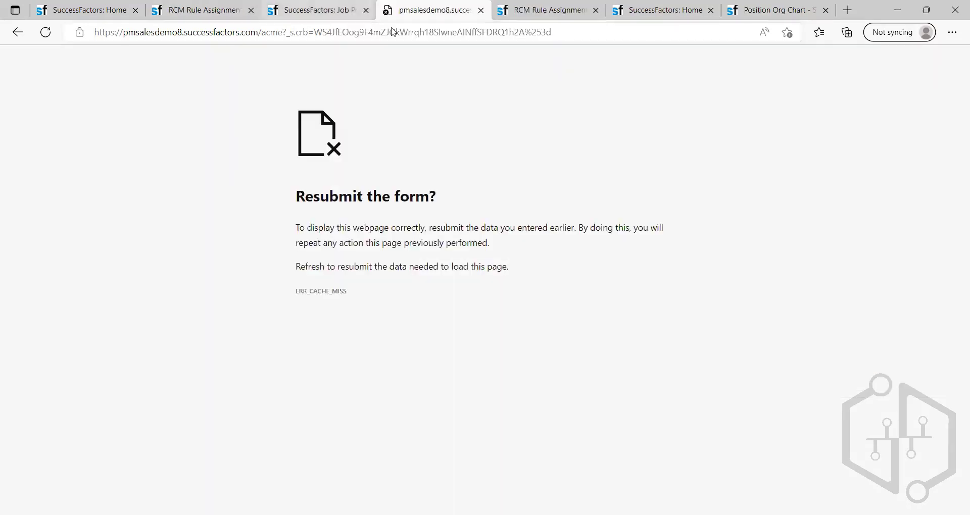
Step: Switch to the browser tab with Manage Rules in Recruiting and search the actions for "setup agency"
key("ctrl+shift+Tab")
key("ctrl+shift+Tab")
left_click(682, 58)
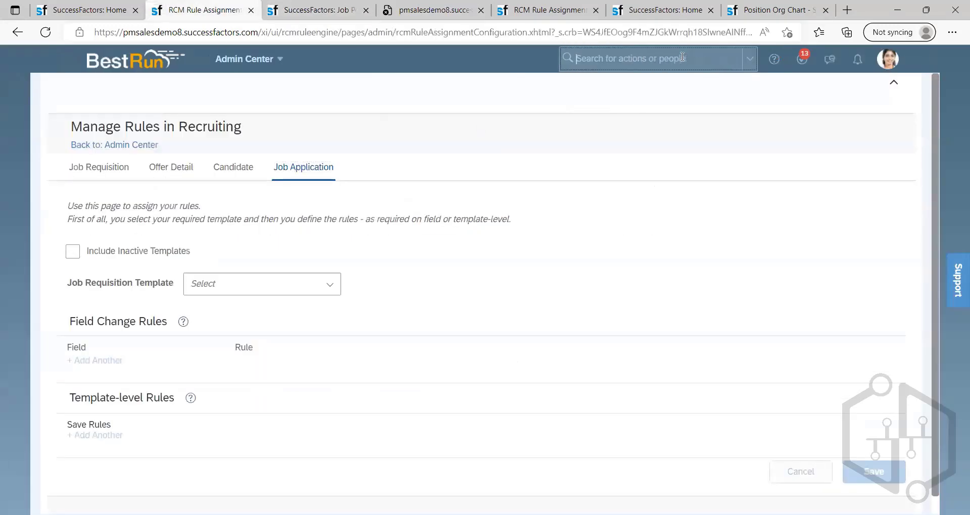
type("setu")
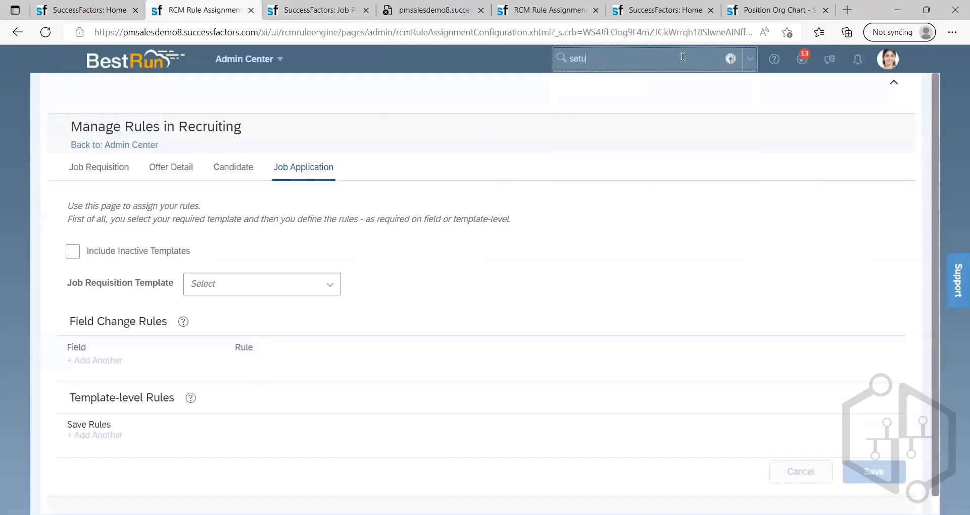
type("p agency")
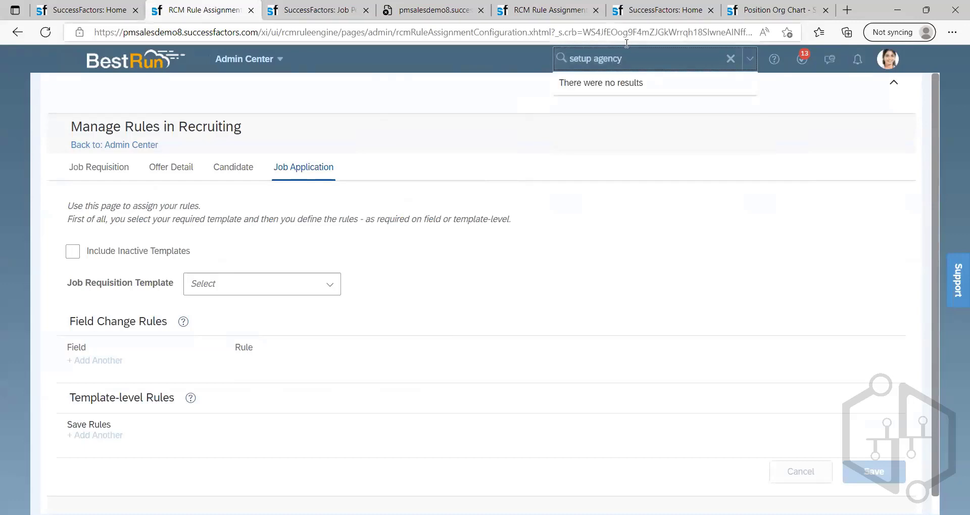
Step: Search the actions for "agency" instead and open the Set up Agency Access page
key("BackSpace")
key("BackSpace")
key("BackSpace")
key("BackSpace")
key("BackSpace")
key("BackSpace")
key("BackSpace")
key("BackSpace")
key("BackSpace")
key("BackSpace")
key("BackSpace")
key("BackSpace")
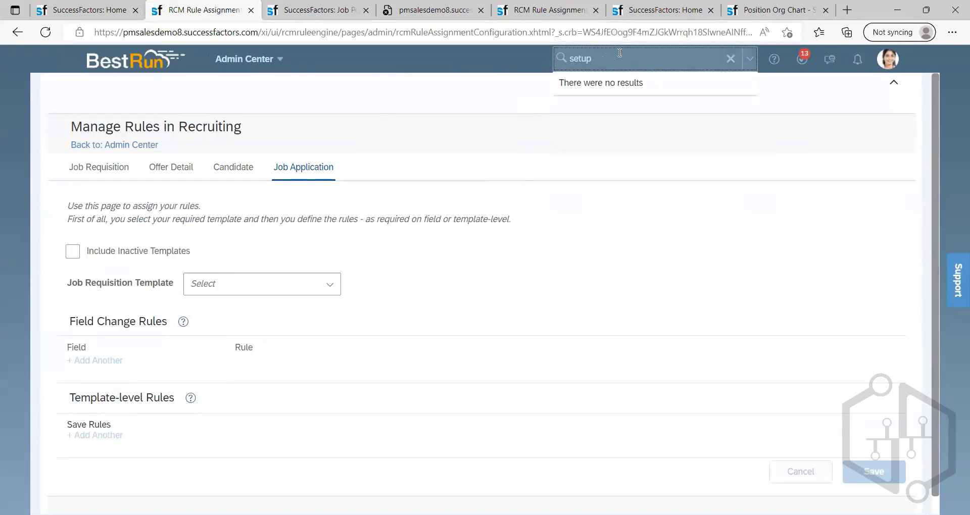
type("agency")
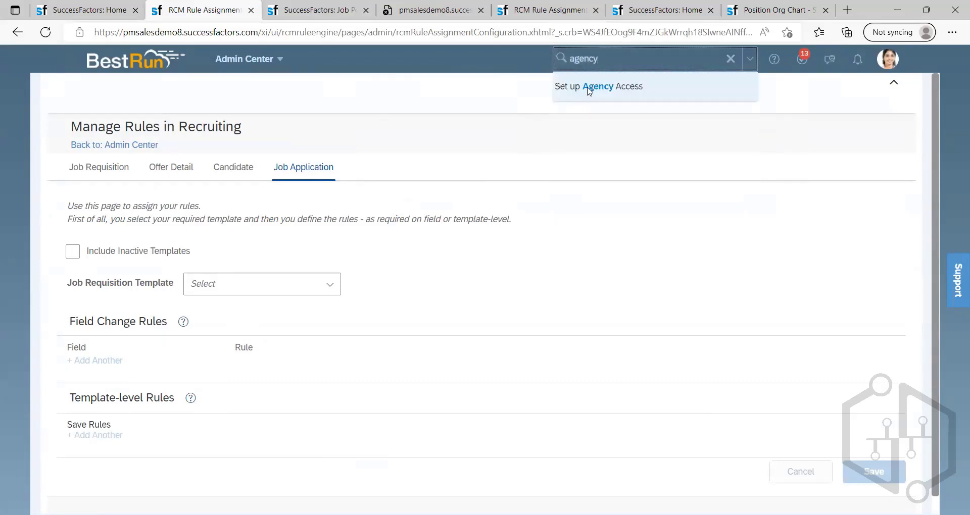
left_click(587, 89)
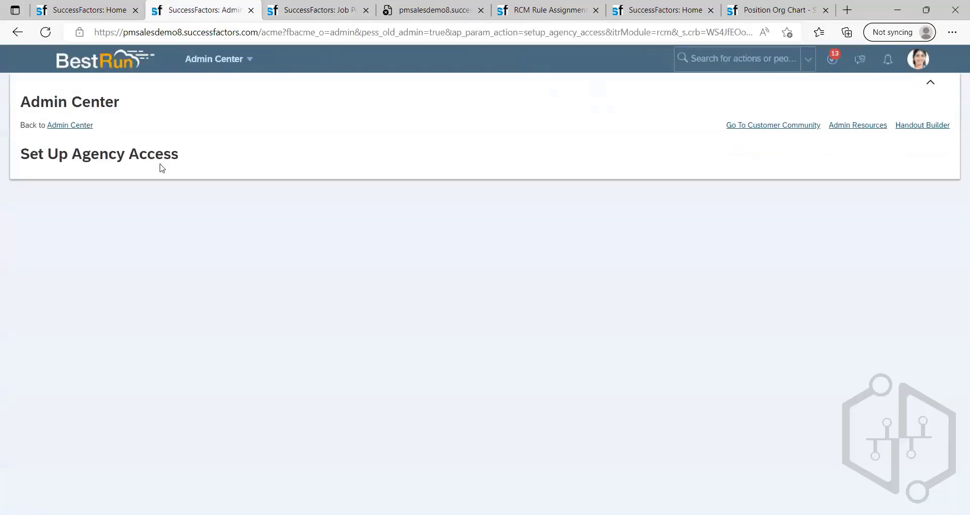
Step: Start a new agency with the ID TestingNewAgency and the name Testing New Agency
scroll(202, 164, "down", 1)
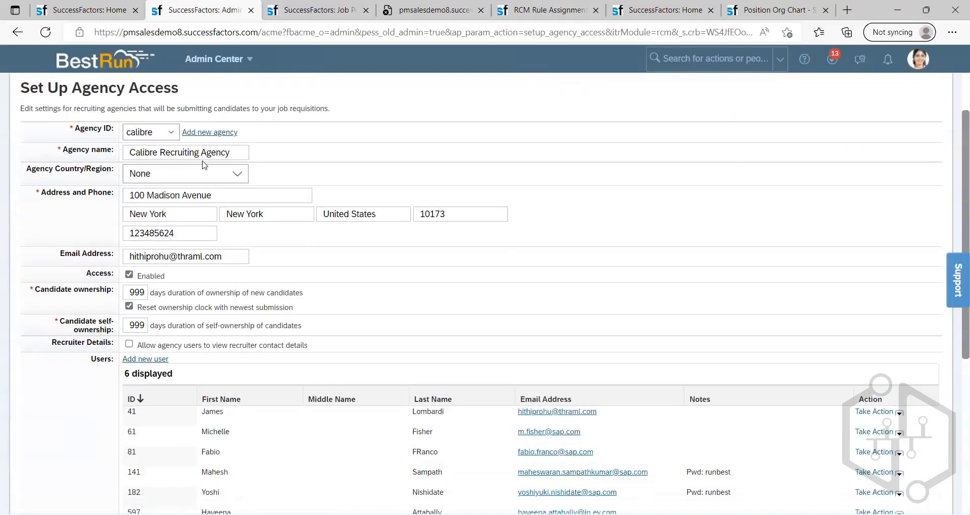
scroll(344, 162, "up", 1)
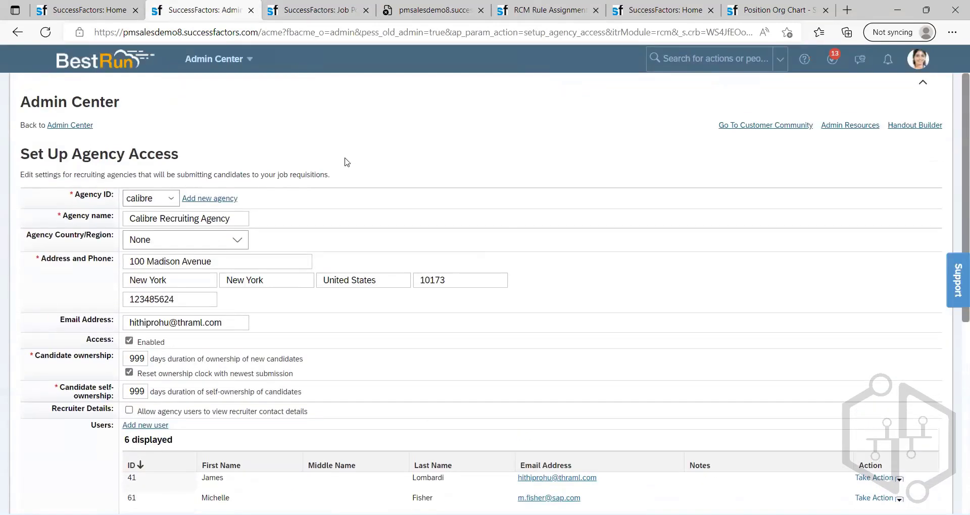
left_click(201, 199)
left_click(197, 196)
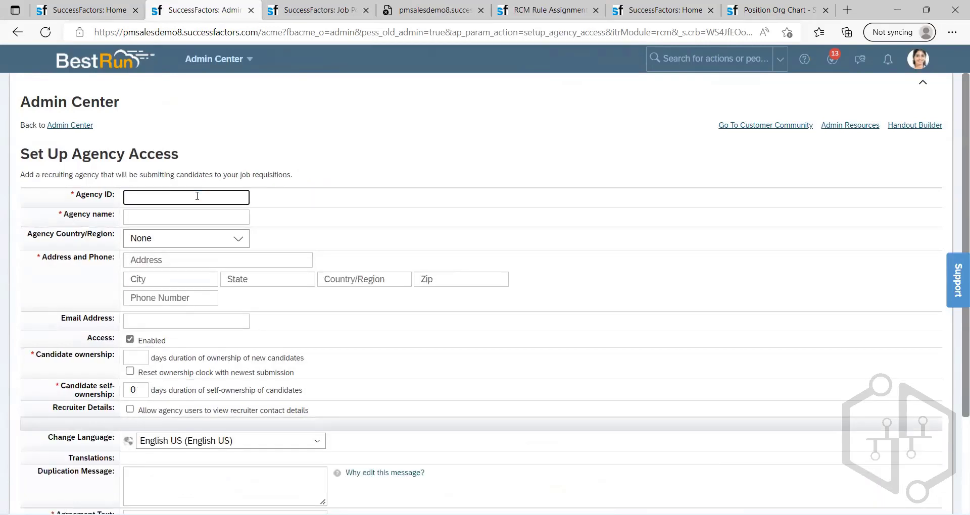
type("Testi")
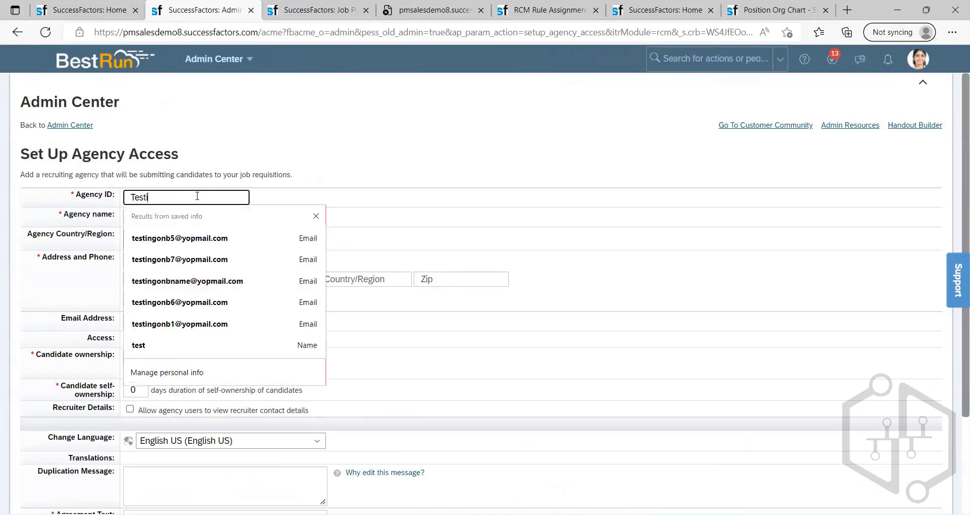
type("ngNew")
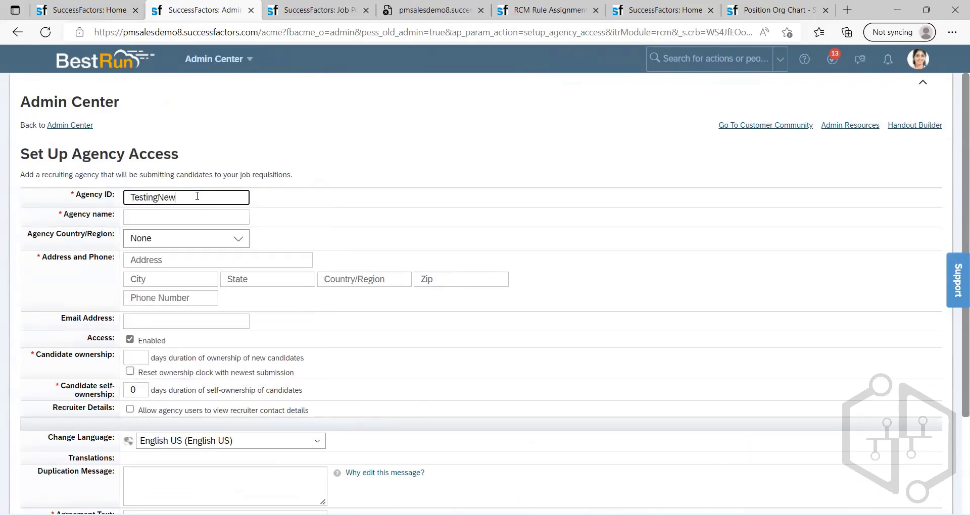
type("Agency")
left_click(218, 214)
left_click(218, 215)
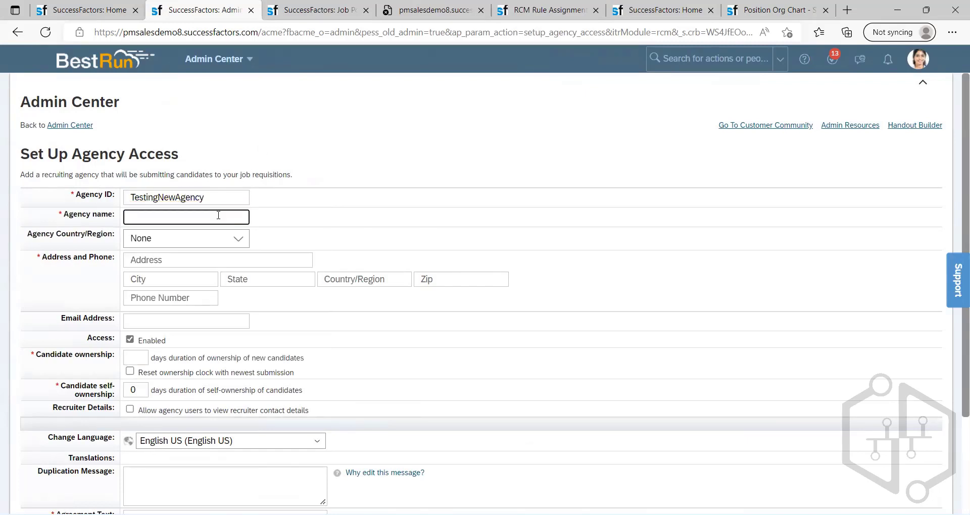
type("Testu")
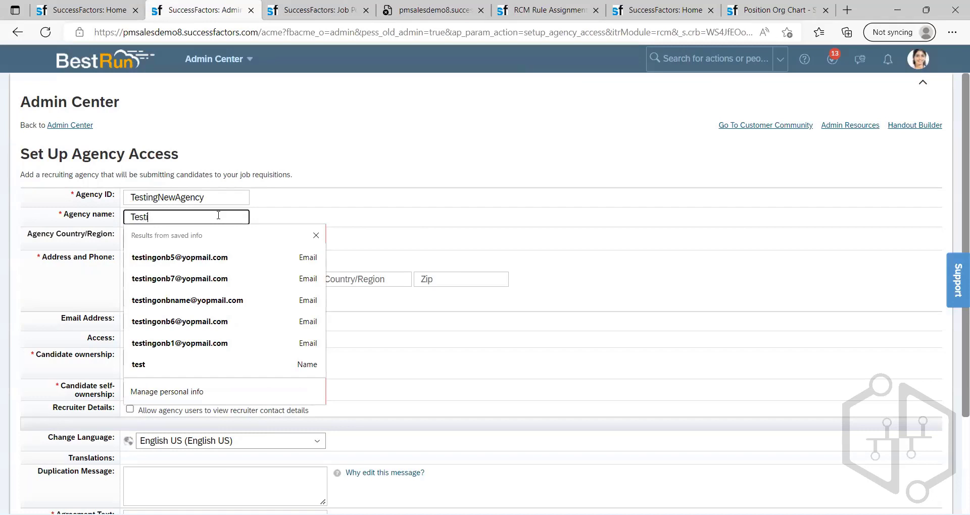
type("ng New Agency")
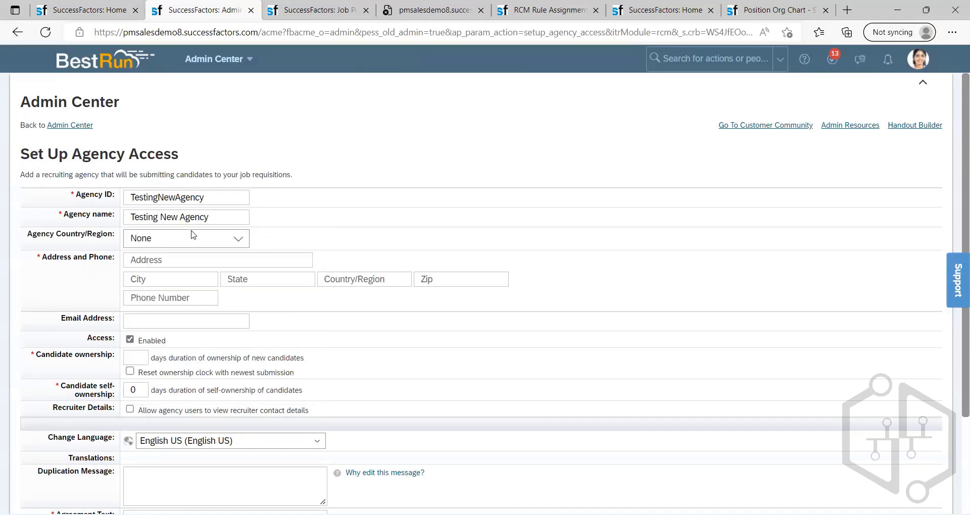
Step: Look through the countries offered for the agency's Country/Region
left_click(232, 241)
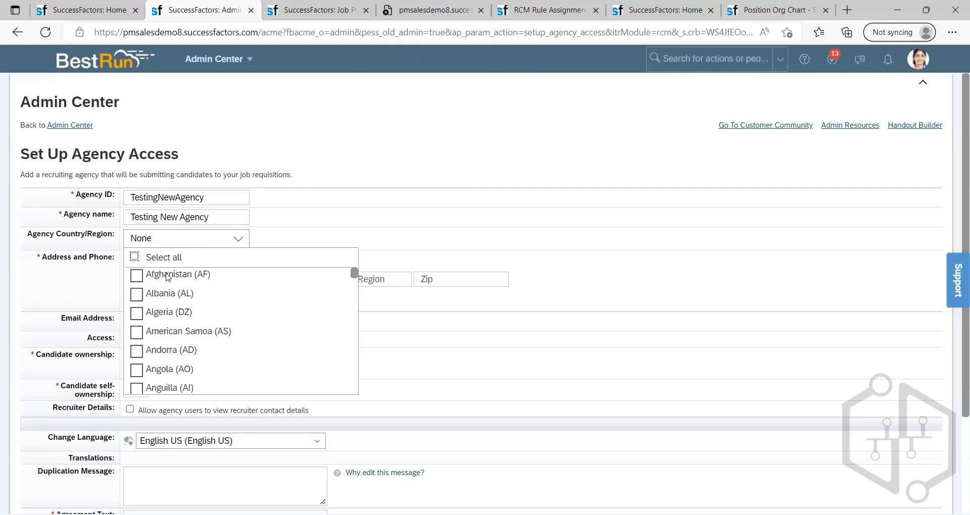
scroll(148, 310, "down", 8)
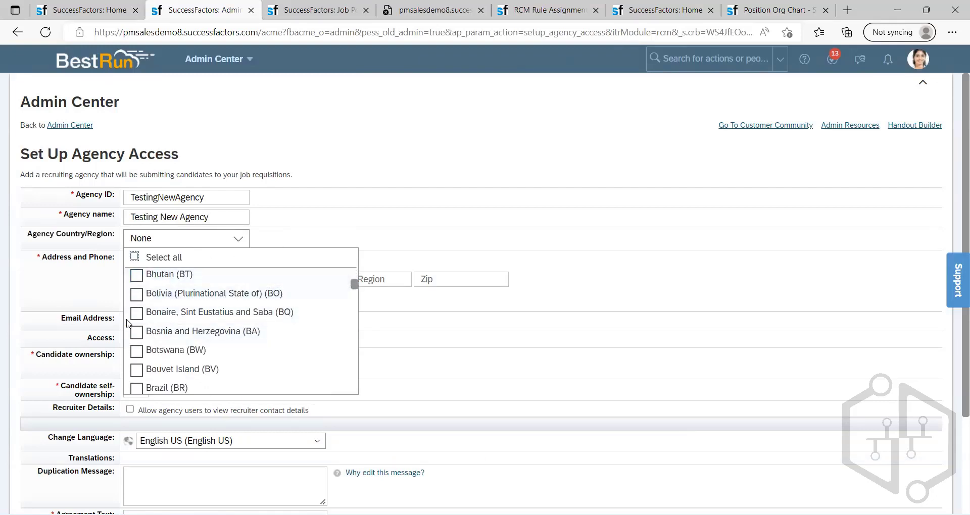
scroll(147, 303, "up", 5)
Step: Fill in the agency's street address and put a saved entry into the City field
left_click(168, 262)
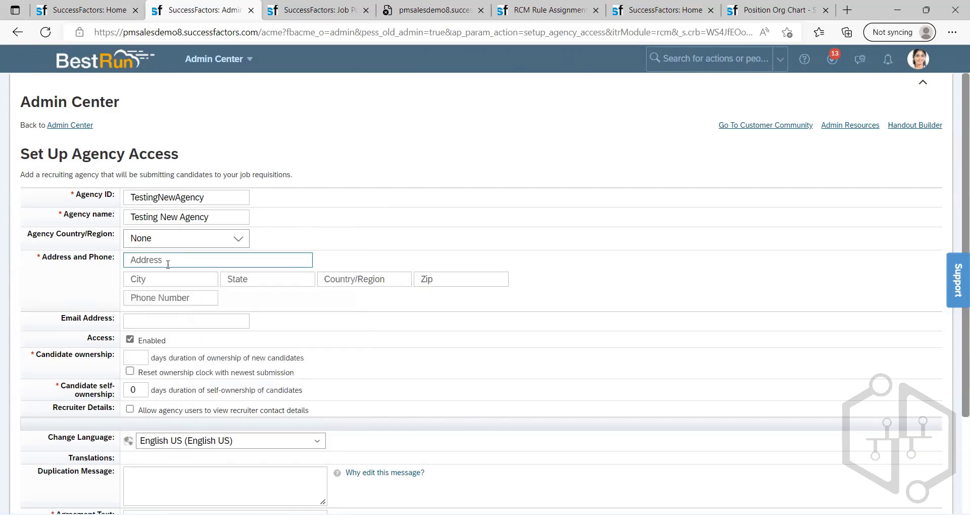
type("Ad")
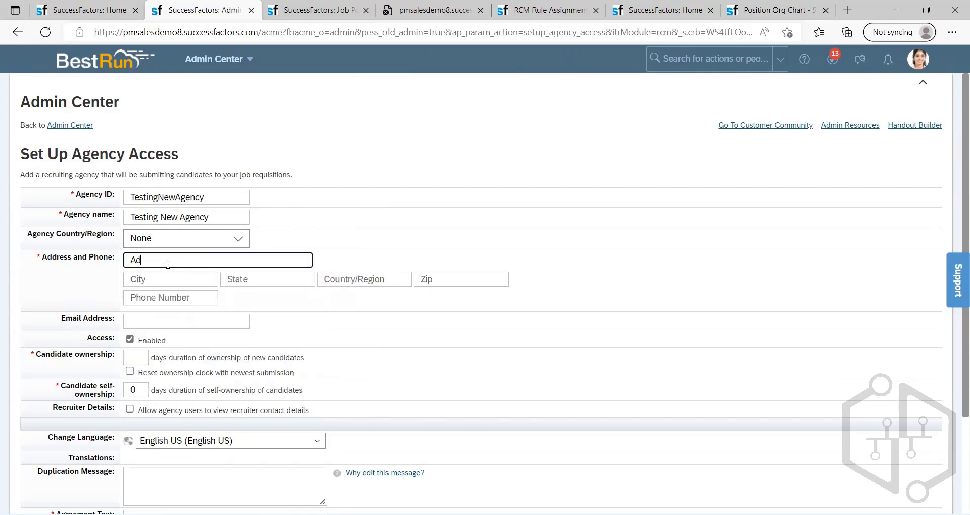
type("dress1")
left_click(142, 258)
type("d")
left_click(164, 277)
left_click(173, 335)
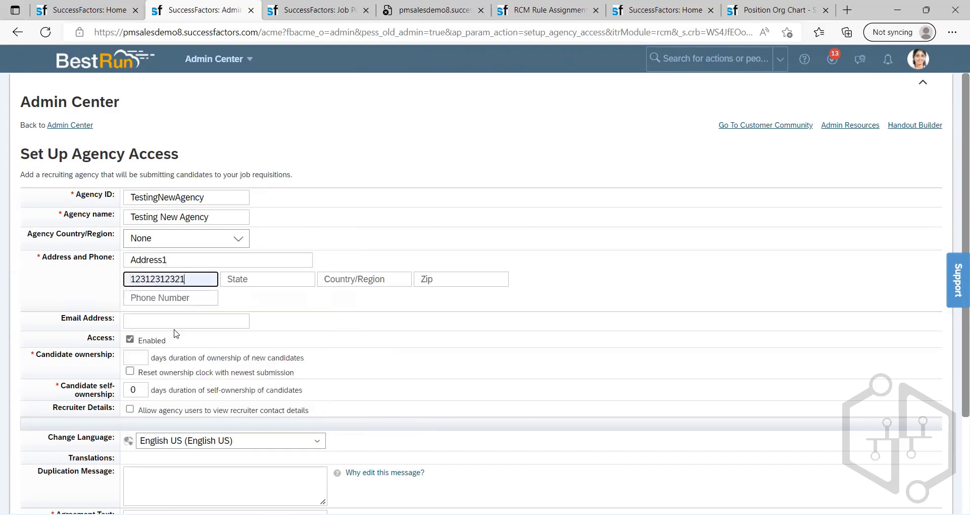
left_click(285, 284)
left_click(438, 296)
Step: Set the ownership duration of new candidates to 90 days
scroll(142, 308, "down", 1)
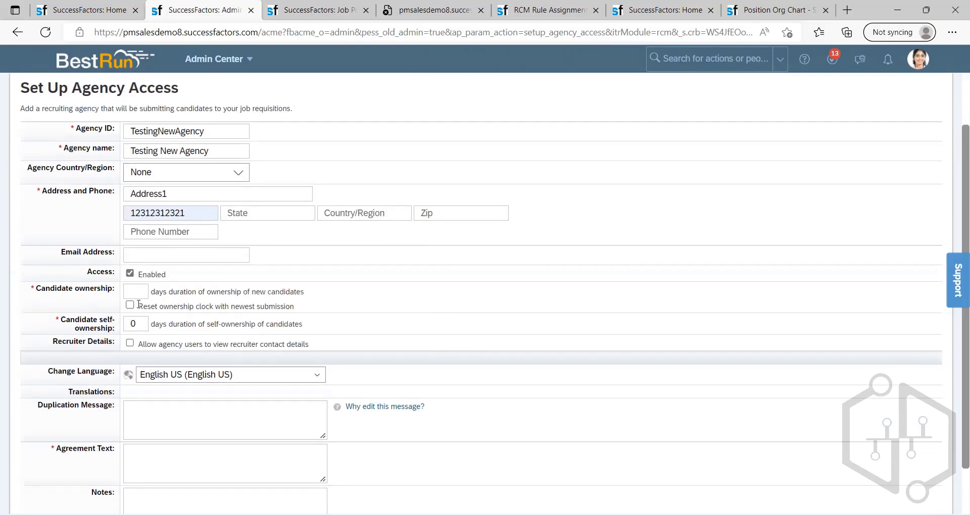
left_click(136, 292)
scroll(155, 310, "down", 1)
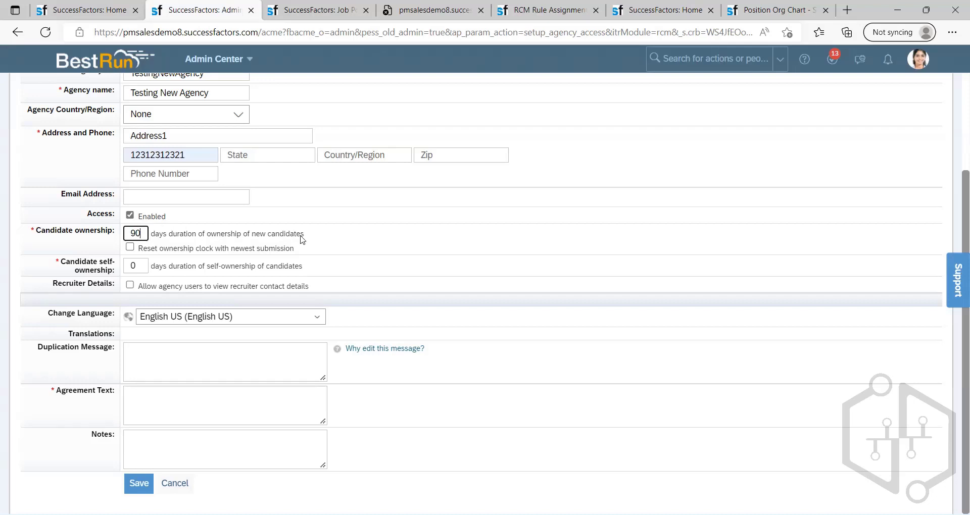
left_click(326, 241)
Step: Set both the candidate ownership and the candidate self-ownership durations to 60 days
left_click(147, 235)
type("60")
left_click_drag(144, 236, 104, 238)
key("BackSpace")
type("60")
left_click(138, 269)
type("60")
left_click(333, 261)
Step: Enter "Testing Agreement" as the agreement text and try to save the new agency
scroll(247, 248, "up", 3)
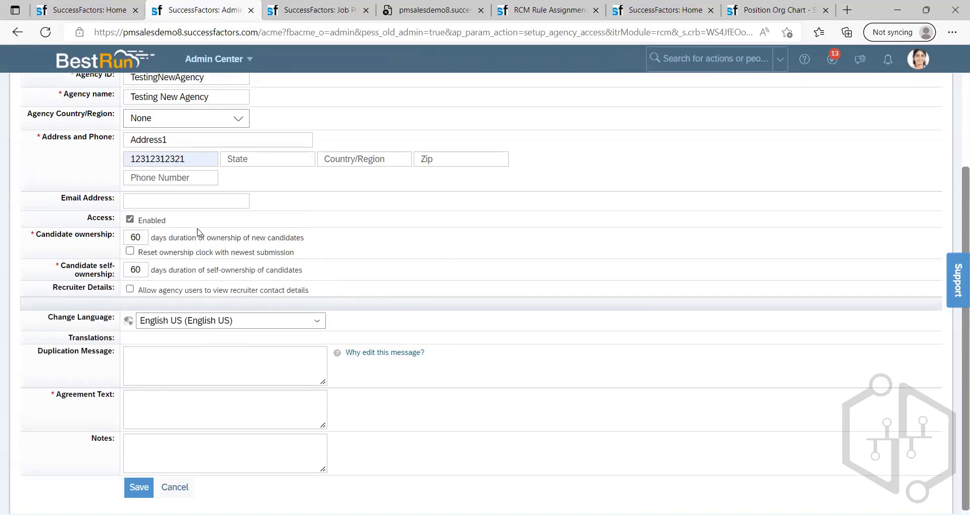
scroll(231, 257, "down", 3)
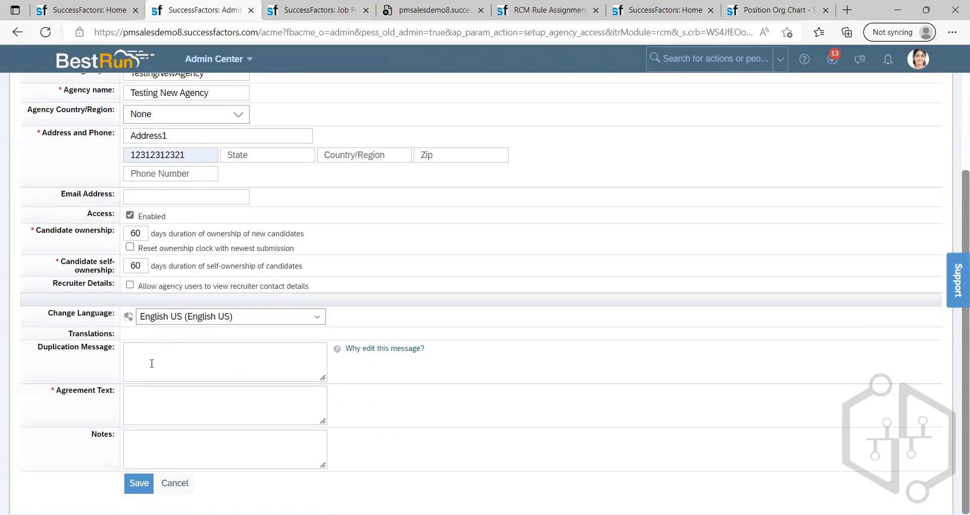
left_click(160, 398)
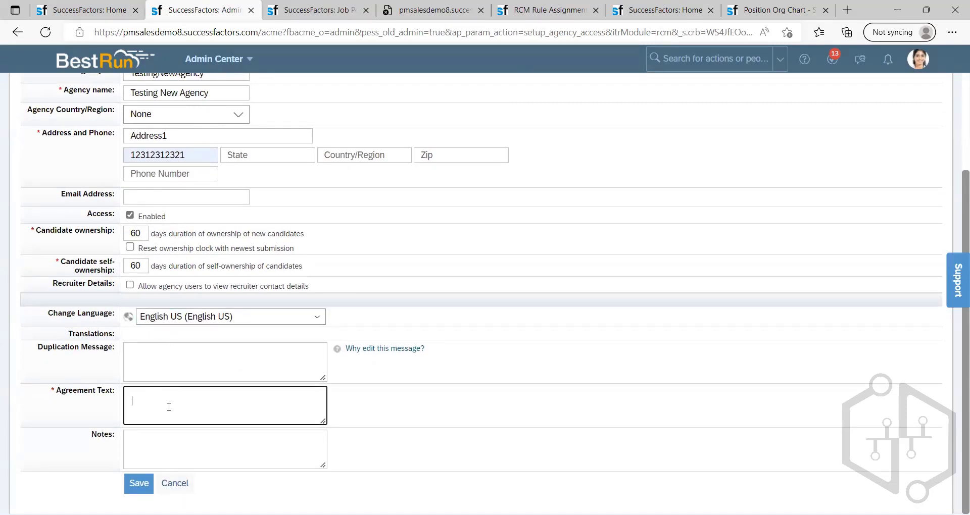
type("TE")
key("BackSpace")
key("BackSpace")
key("BackSpace")
type("esting Agreemen")
left_click(369, 423)
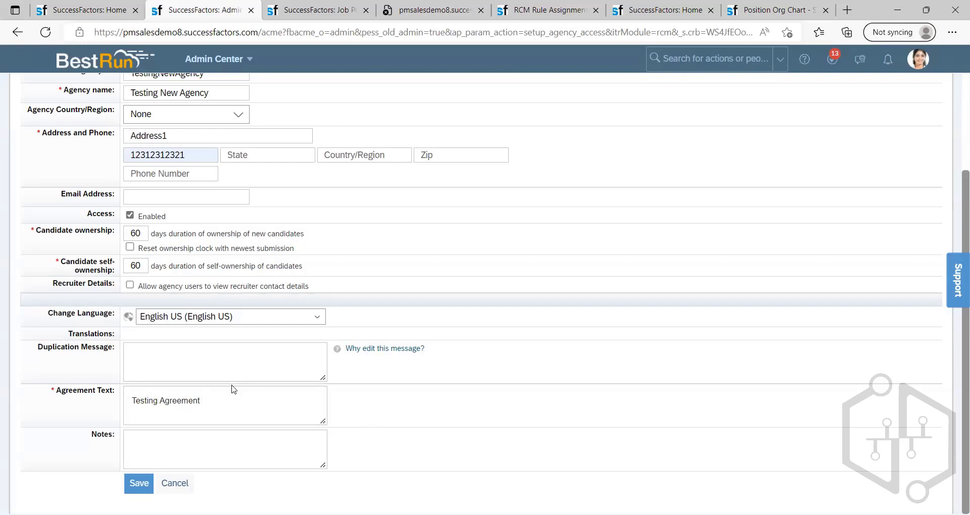
left_click(139, 483)
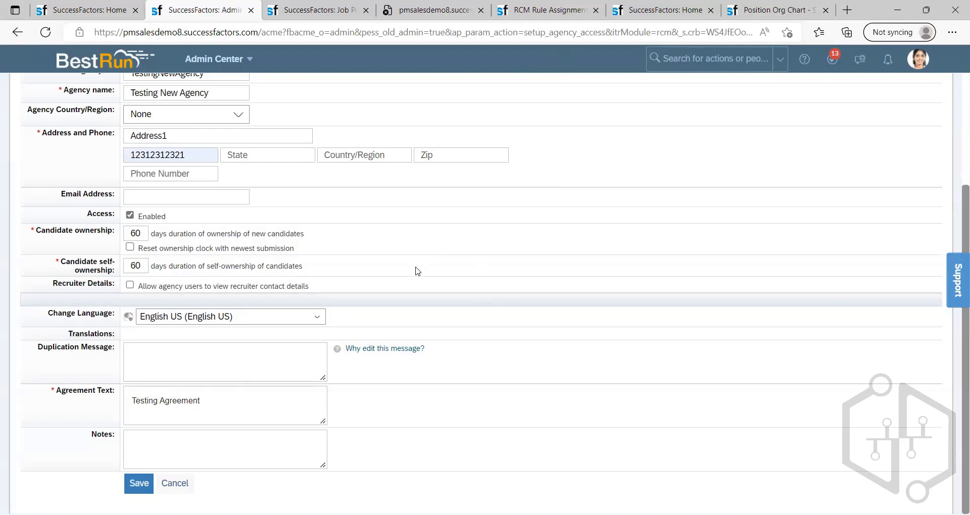
Step: Fill in the agency's email address with one of the saved addresses
scroll(395, 342, "up", 3)
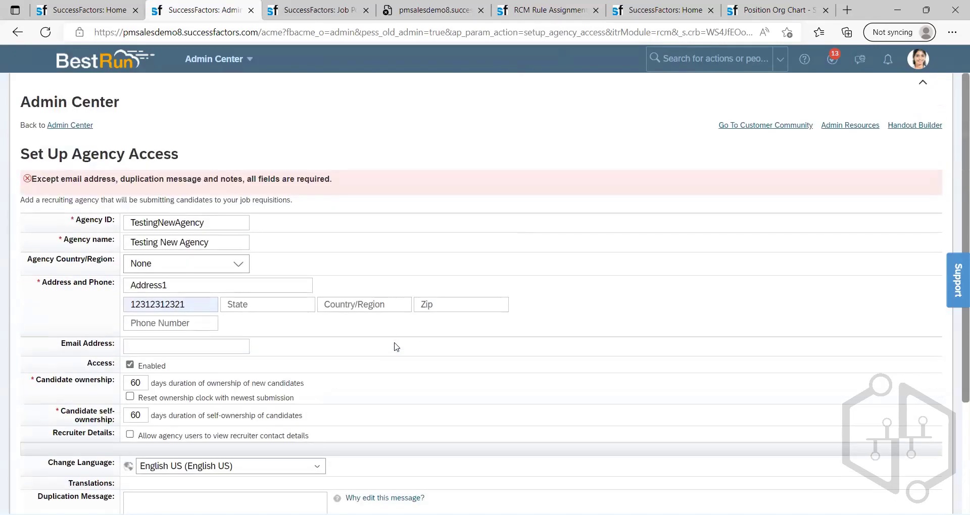
left_click(195, 346)
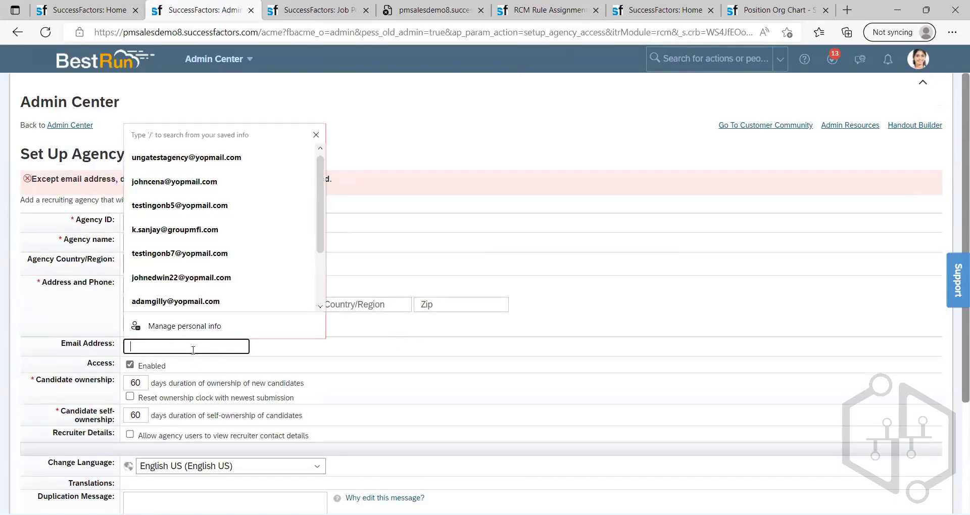
left_click(179, 301)
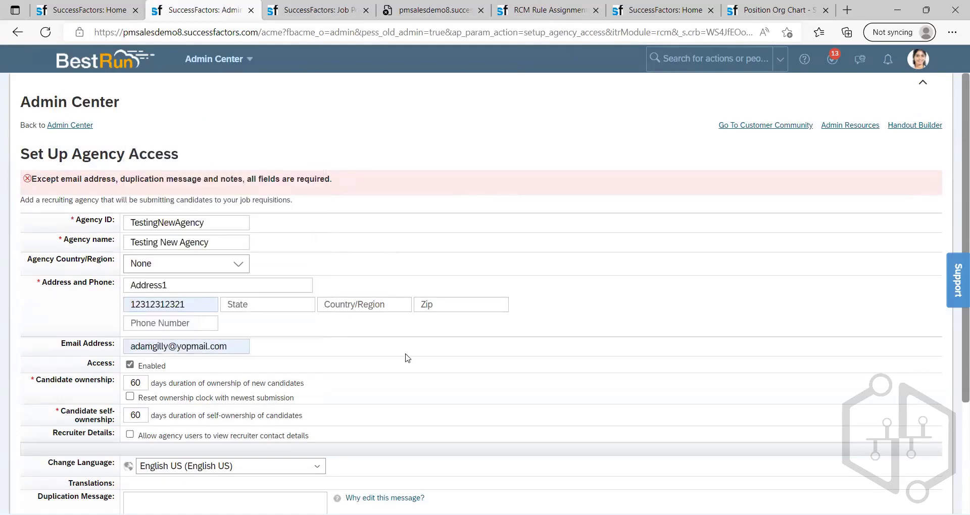
scroll(407, 358, "down", 3)
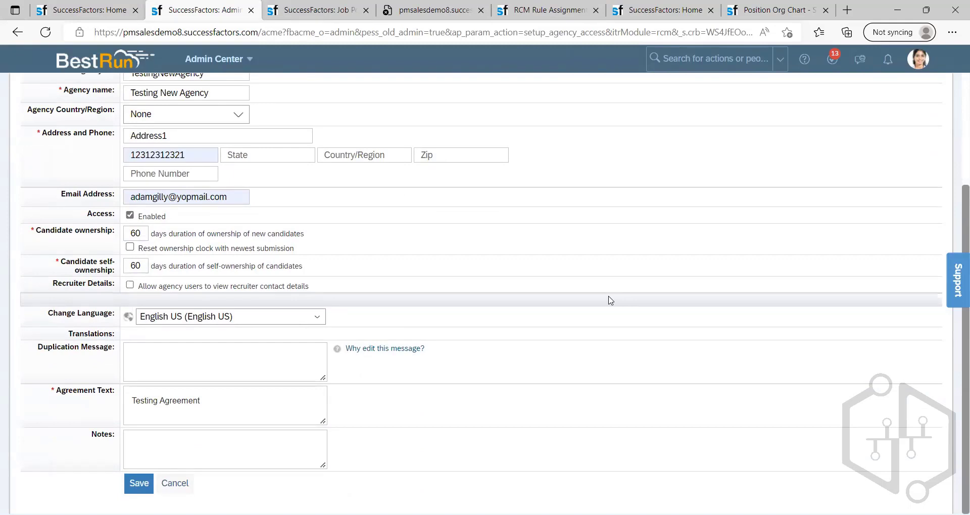
scroll(505, 313, "up", 3)
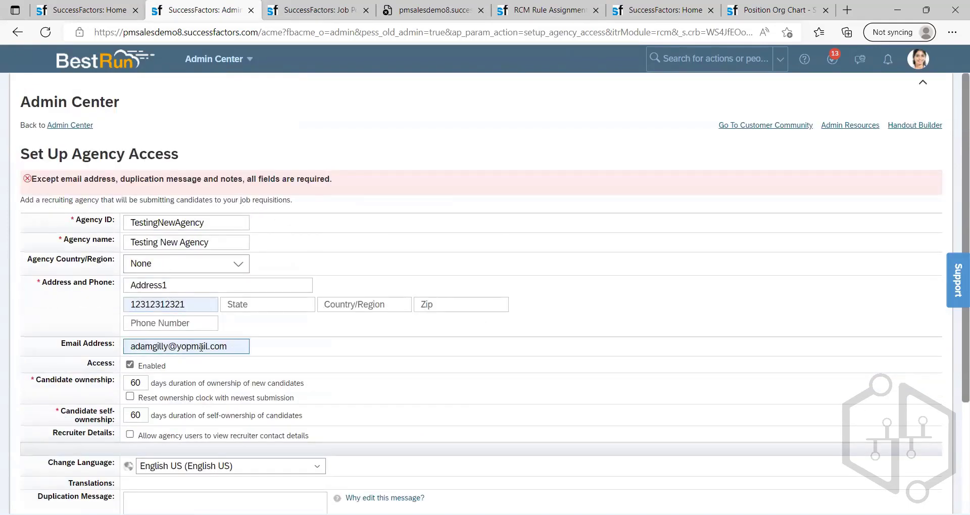
scroll(195, 404, "down", 3)
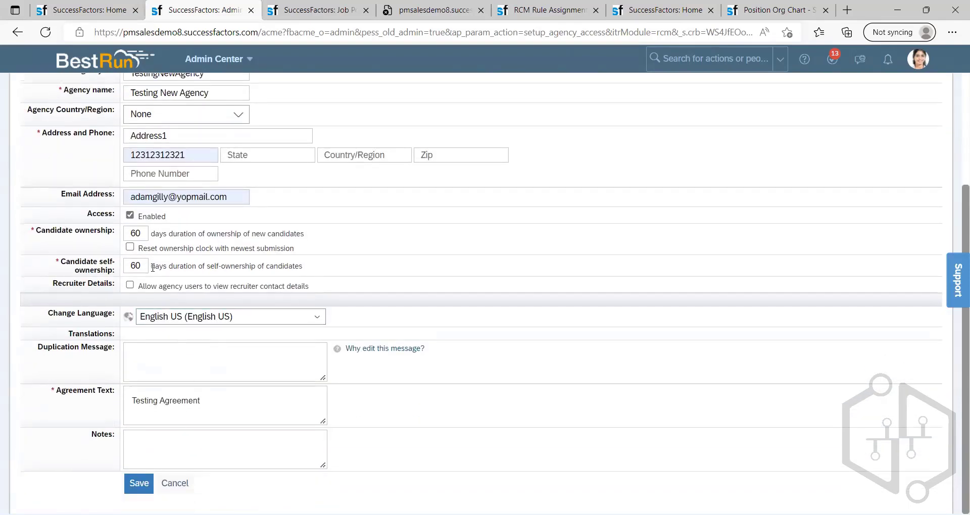
scroll(153, 275, "up", 3)
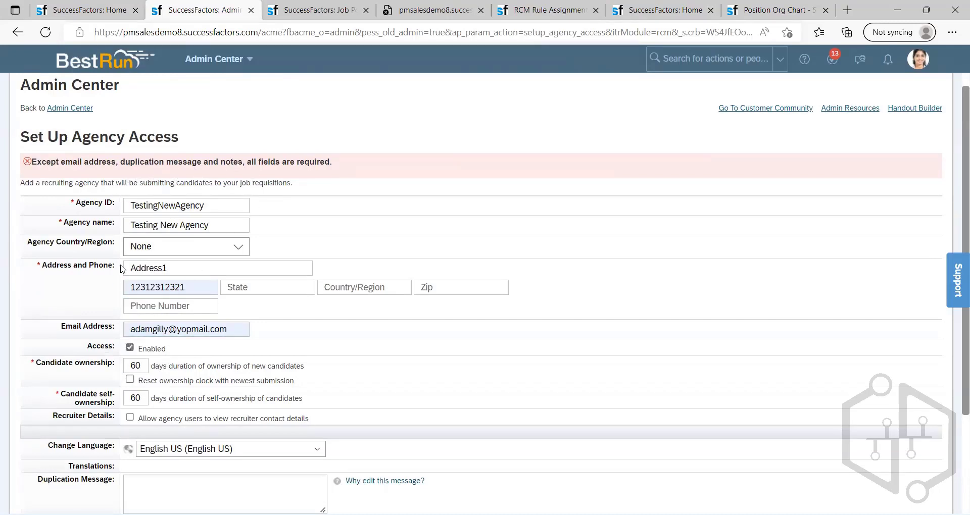
Step: Enter "test" as the notes for the new agency
scroll(327, 308, "down", 3)
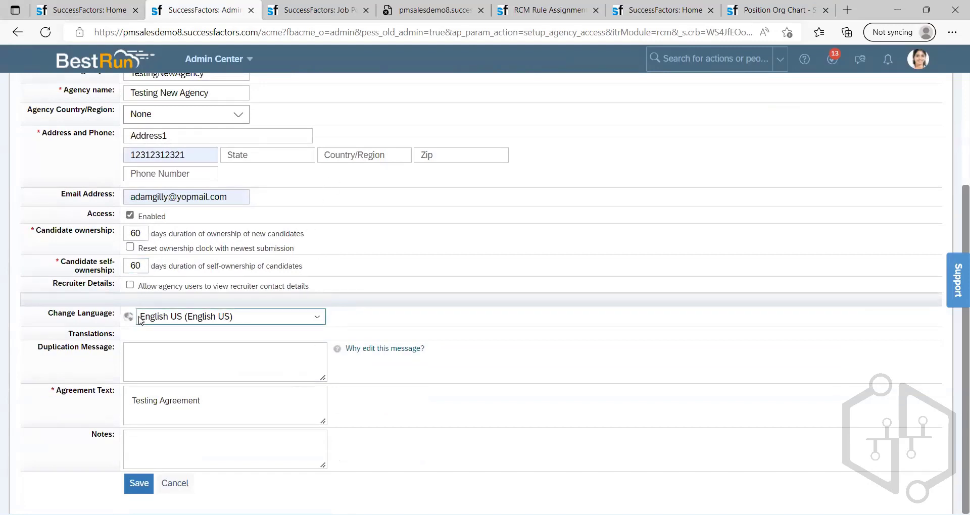
left_click(219, 358)
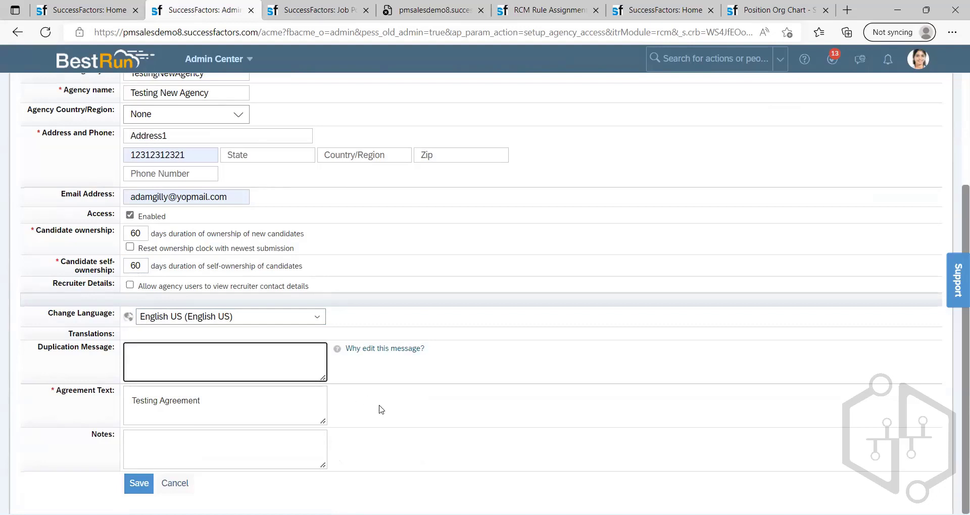
left_click(380, 406)
left_click(228, 438)
type("test")
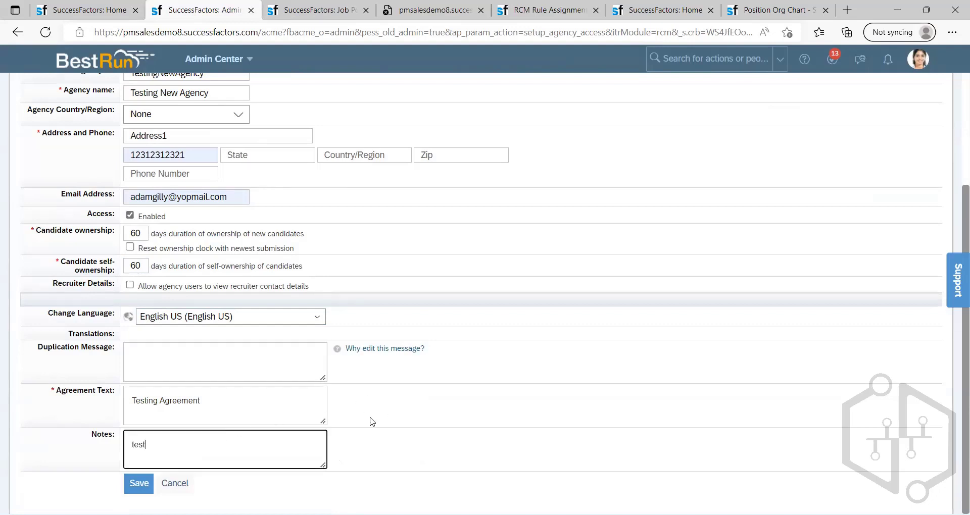
left_click(395, 390)
Step: Fill in both the state and the country/region of the new agency's address with "test"
scroll(302, 282, "up", 1)
scroll(302, 283, "up", 2)
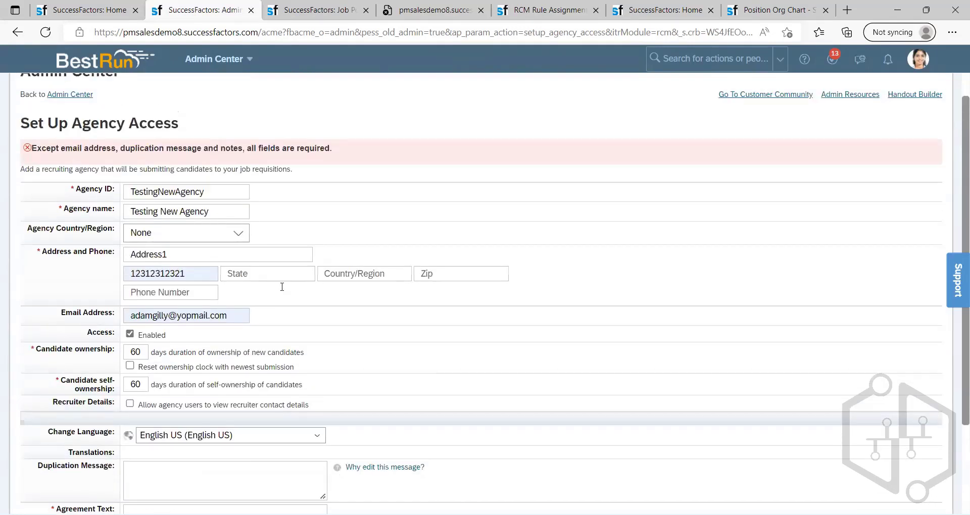
left_click(281, 286)
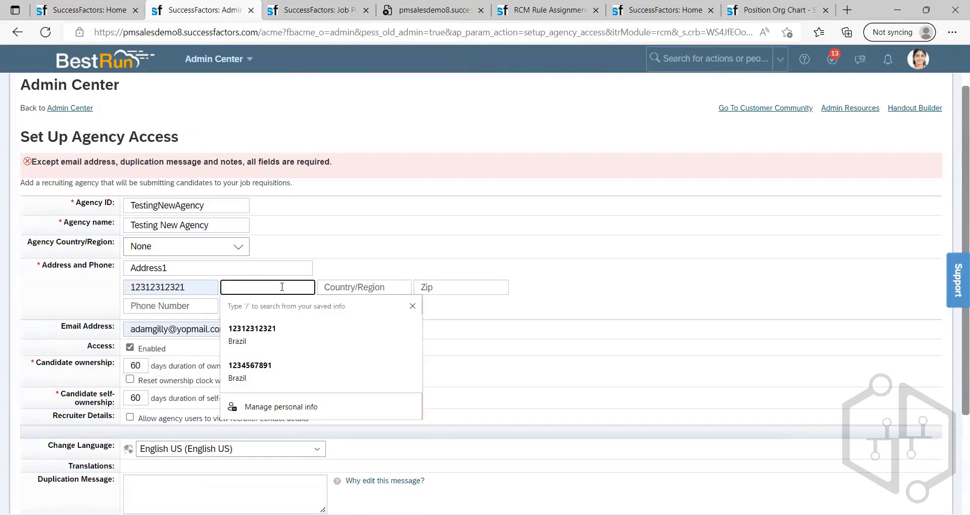
type("test")
left_click(380, 289)
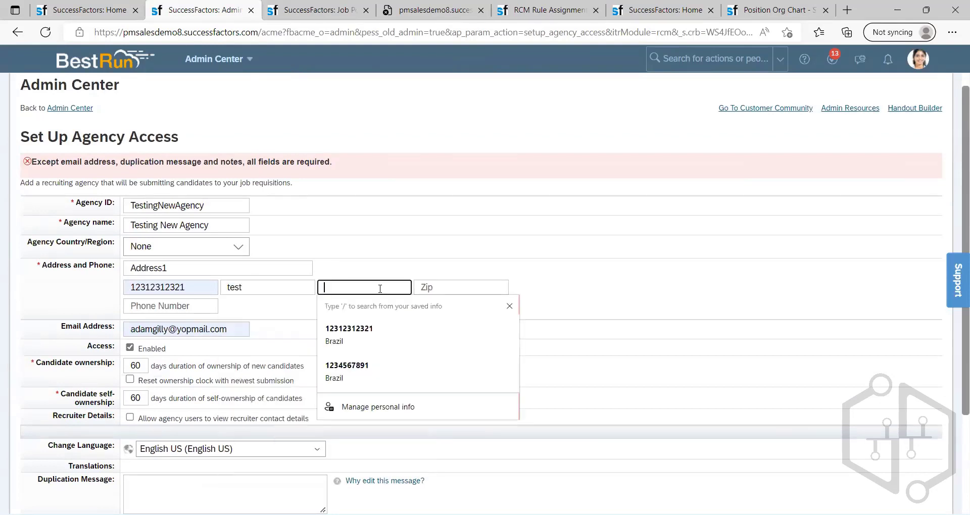
type("b")
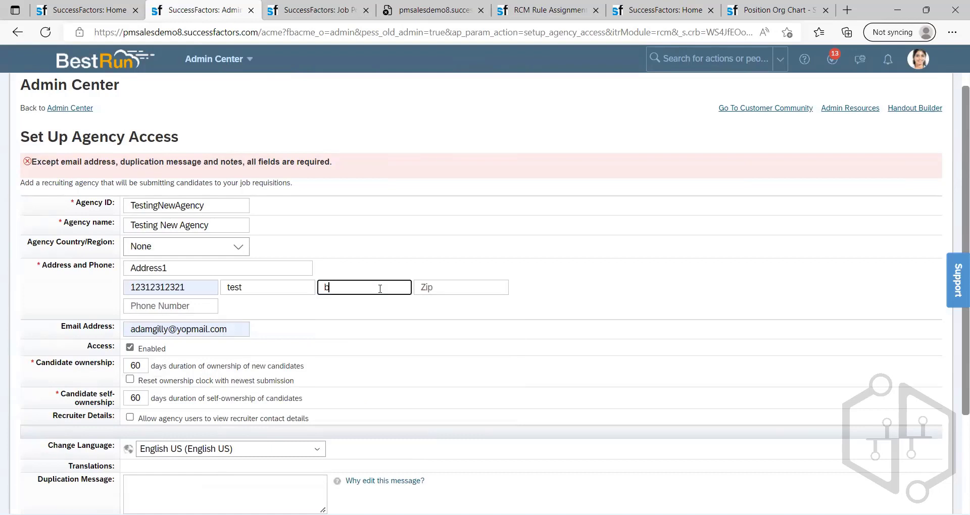
type("r")
key("BackSpace")
key("BackSpace")
type("test")
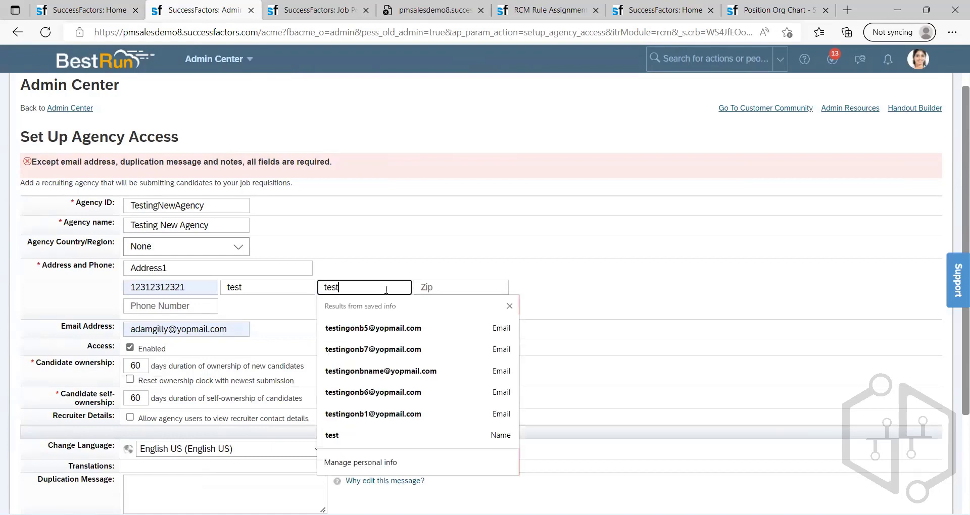
Step: Enter the zip code in the new agency's address and try to save the agency
left_click(436, 290)
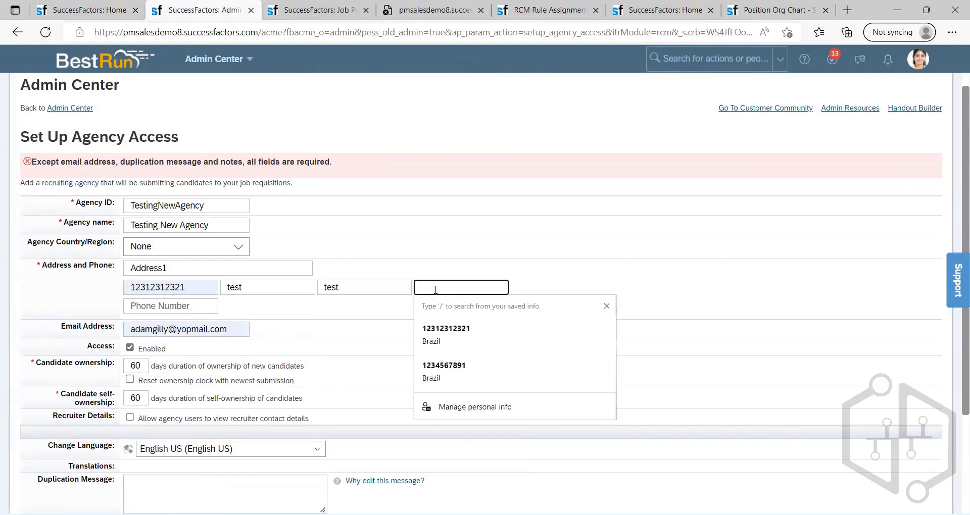
type("3423423423423")
left_click(589, 294)
left_click(195, 232)
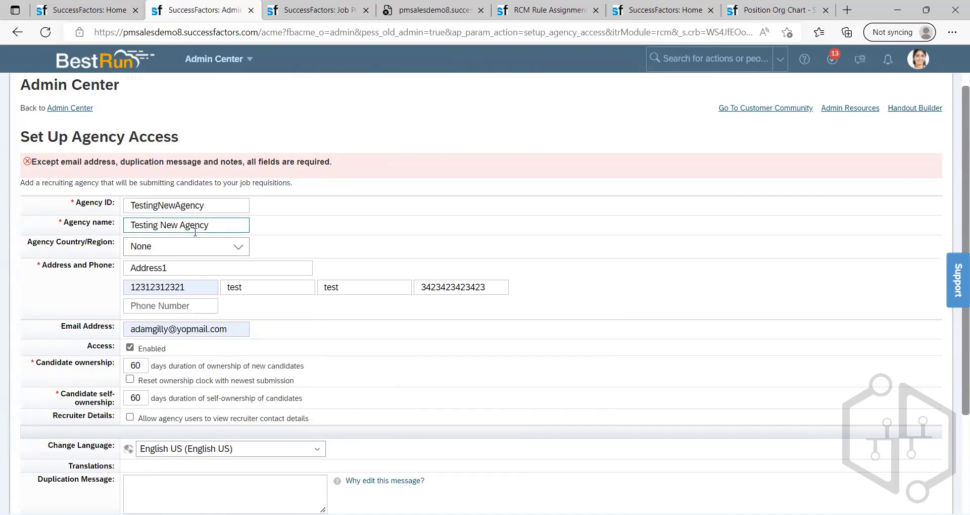
scroll(299, 317, "down", 3)
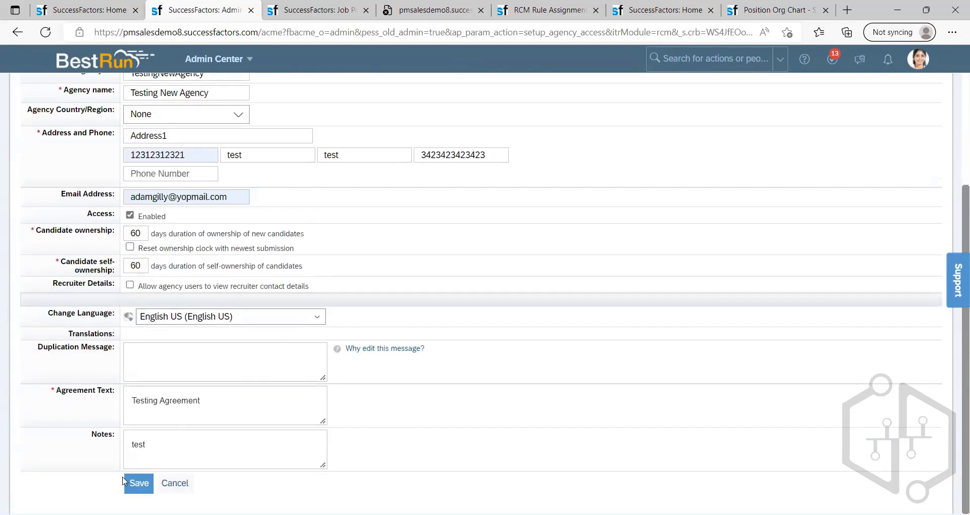
left_click(132, 484)
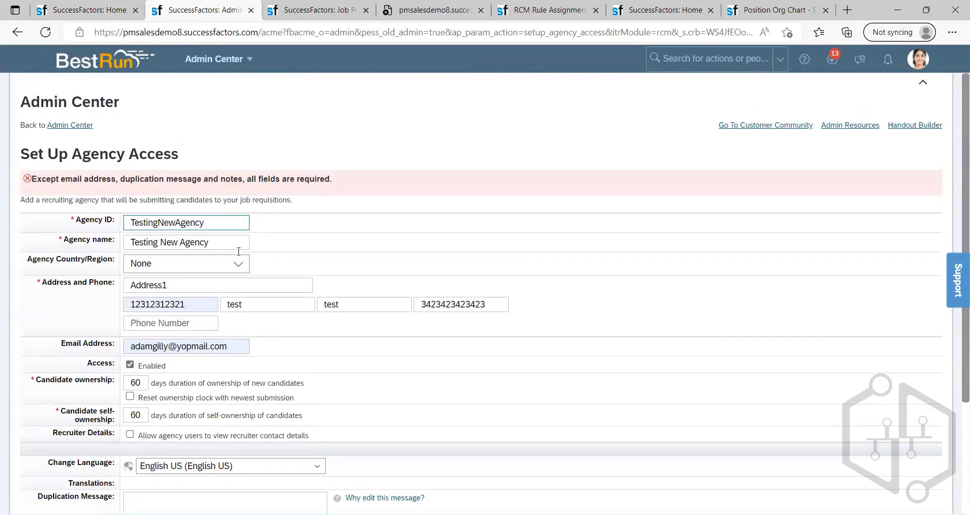
Step: Set the new agency's country/region to Brazil (BR)
left_click(238, 264)
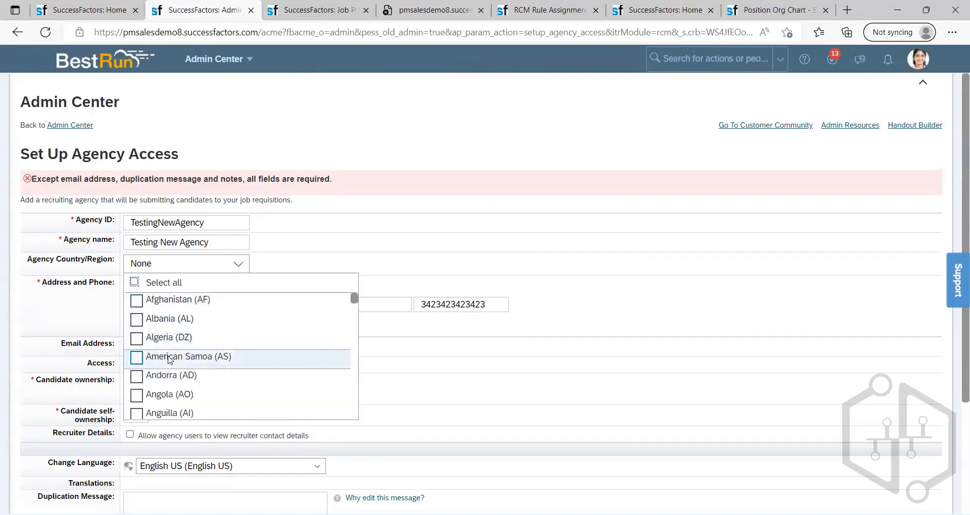
scroll(170, 360, "down", 5)
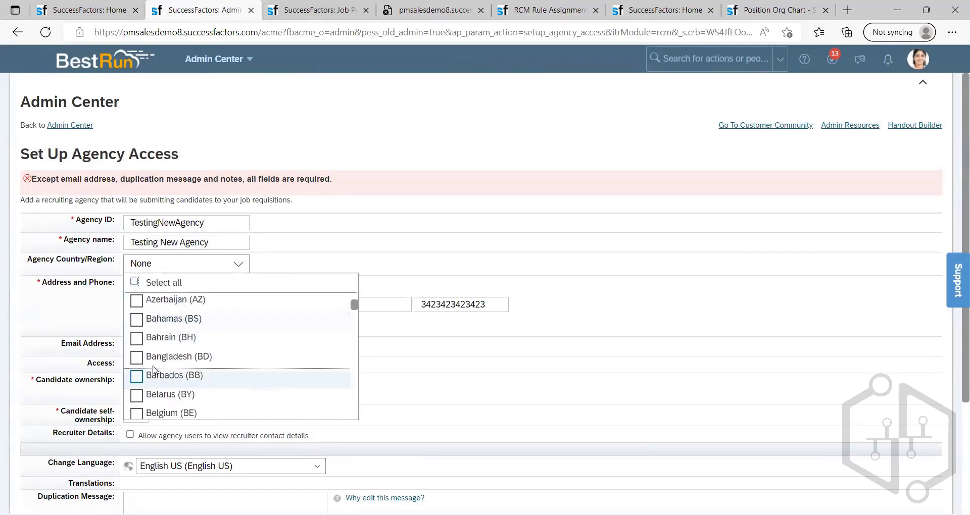
scroll(144, 377, "down", 3)
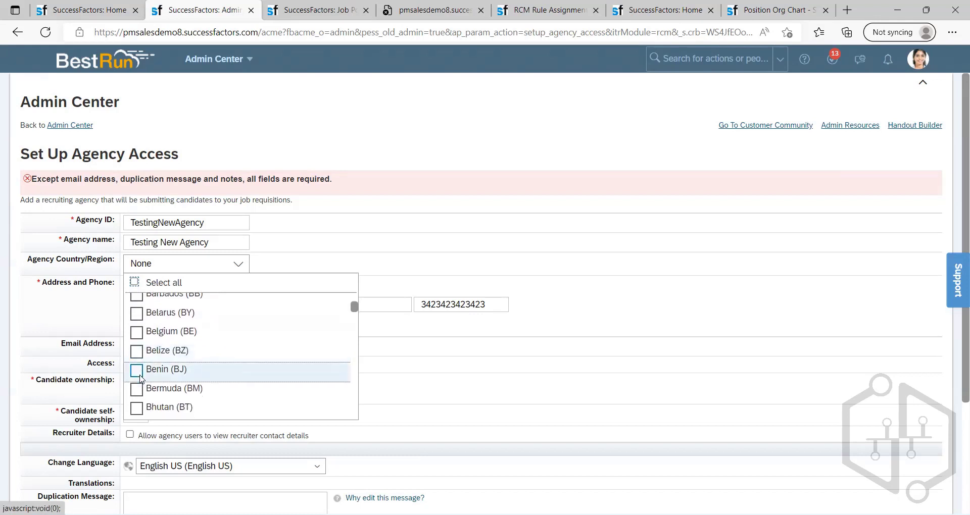
scroll(141, 378, "down", 6)
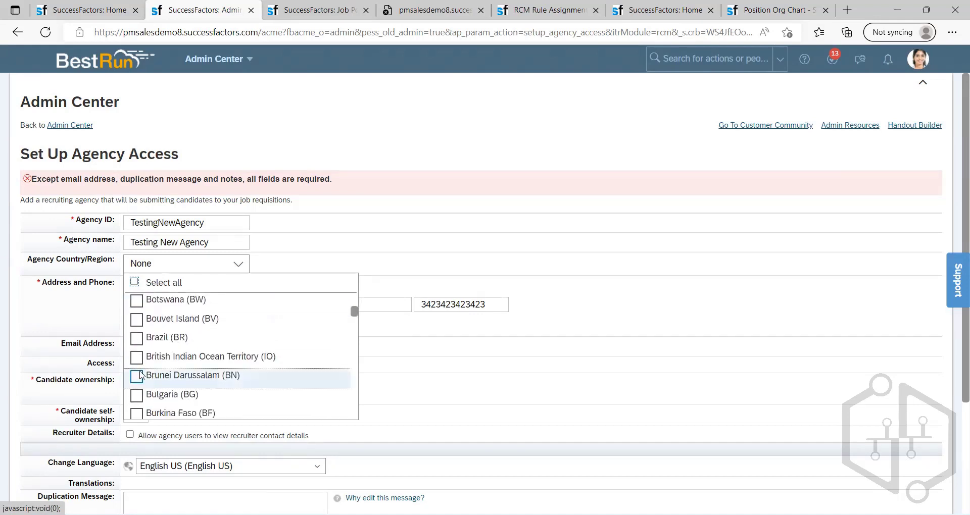
left_click(143, 337)
left_click(472, 260)
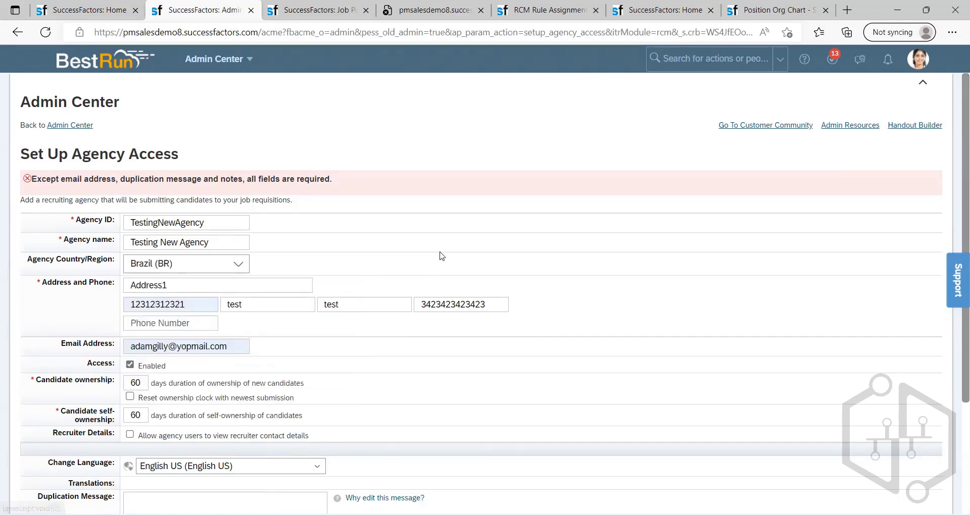
Step: Enter "test" as the duplication message and try to save the new agency
scroll(370, 256, "down", 3)
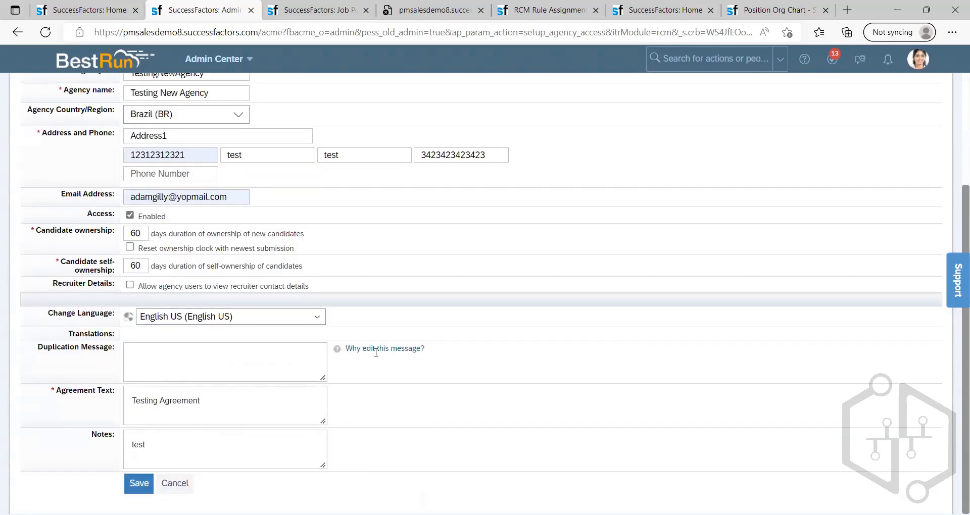
left_click(205, 367)
type("test")
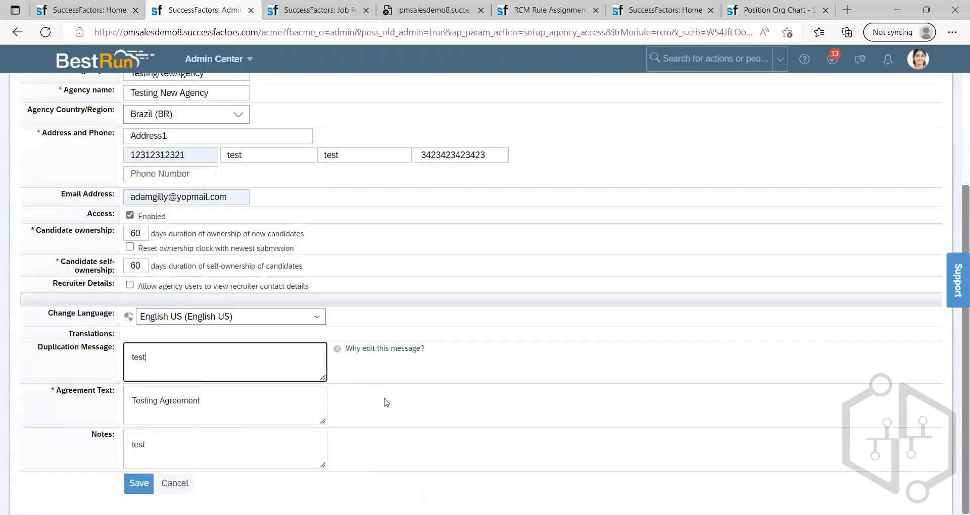
left_click(137, 485)
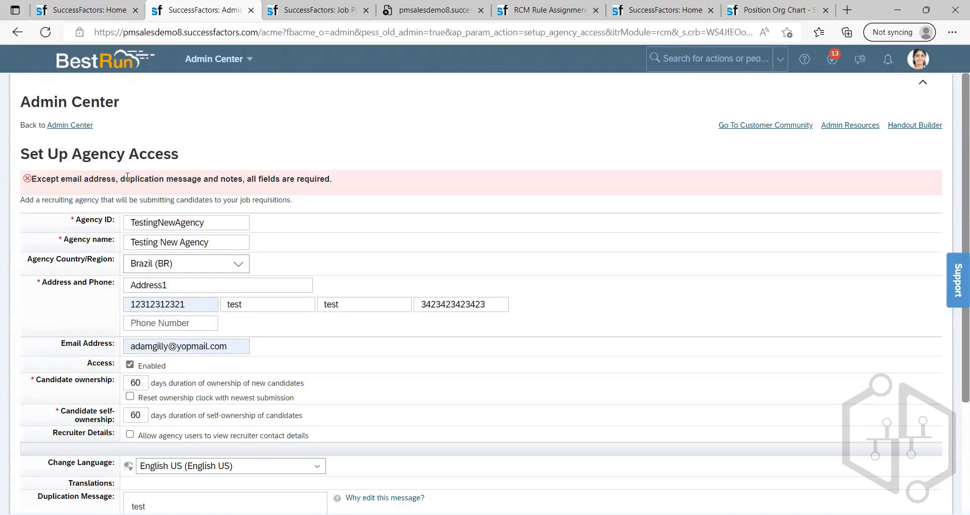
Step: Replace the new agency's duplication message with "No Dupplication"
scroll(309, 316, "down", 3)
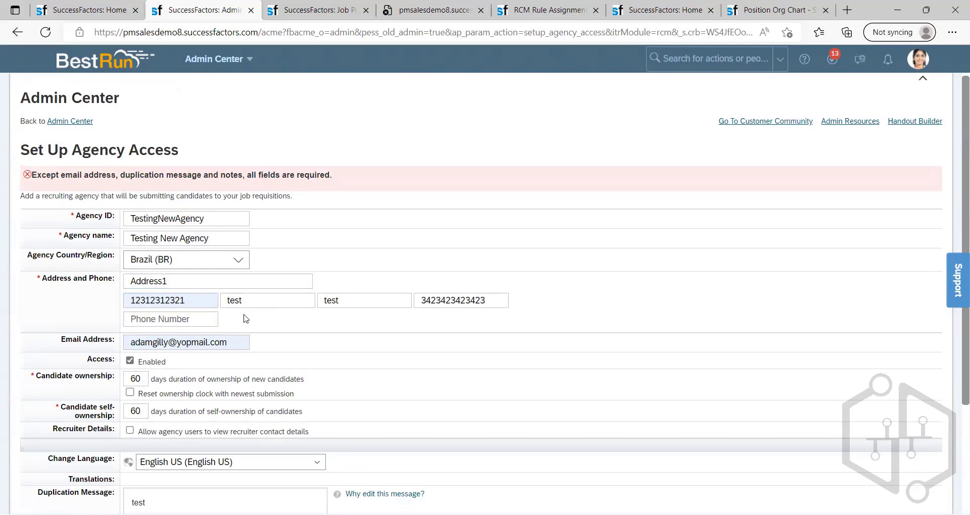
left_click(186, 362)
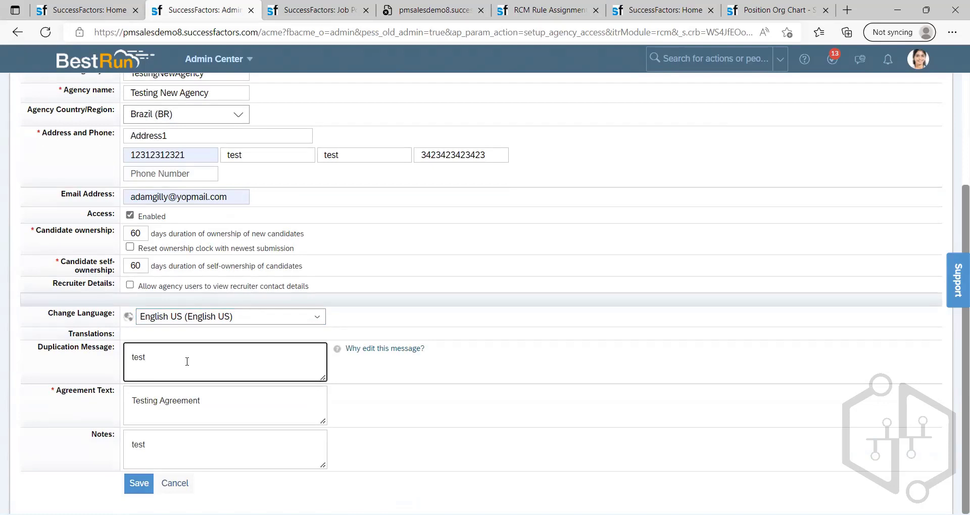
key("BackSpace")
key("BackSpace")
key("BackSpace")
type("No Dupo")
key("BackSpace")
type("plia")
type("cation")
left_click(265, 415)
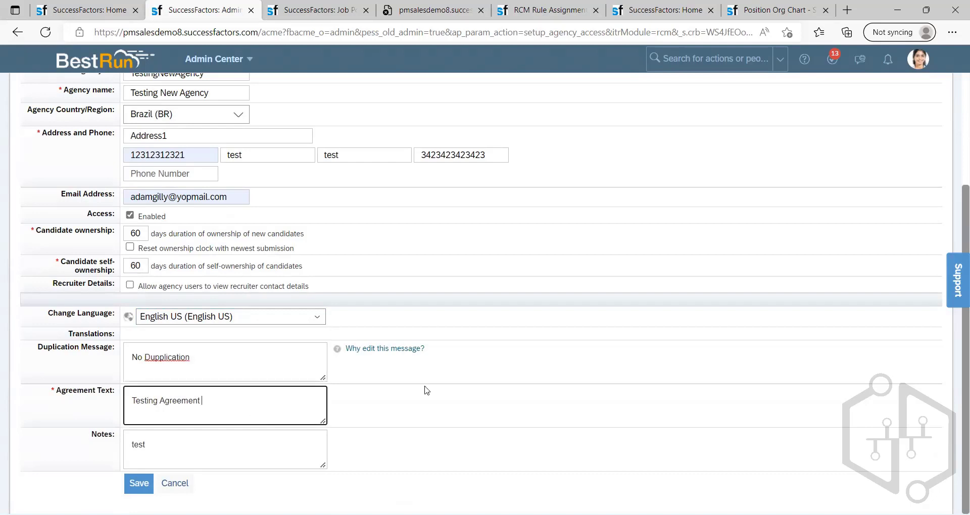
left_click(435, 390)
Step: Try once more to save the new agency, and cancel its setup
left_click(139, 484)
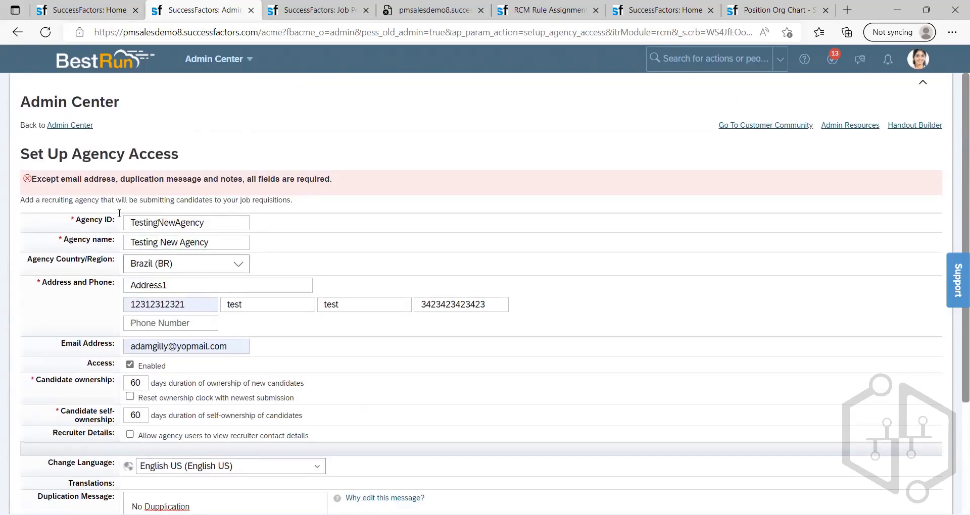
scroll(187, 242, "down", 3)
left_click(173, 485)
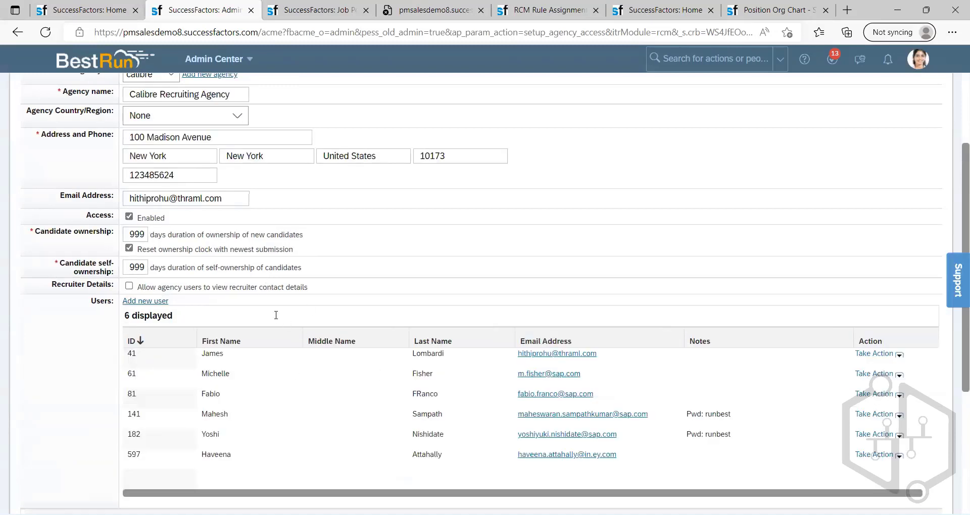
Step: Set both the candidate ownership and candidate self-ownership durations of Calibre Recruiting Agency to 90 days
scroll(278, 317, "up", 3)
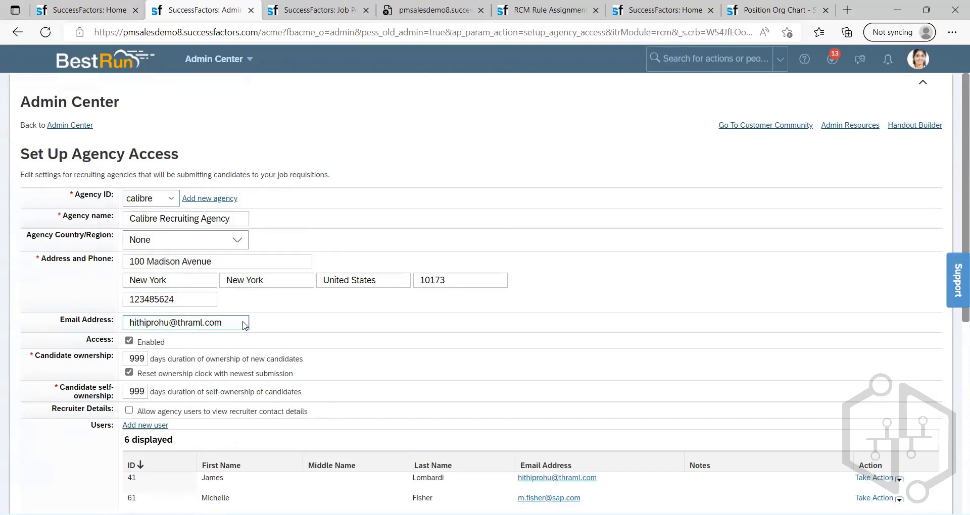
scroll(143, 293, "down", 1)
left_click(142, 292)
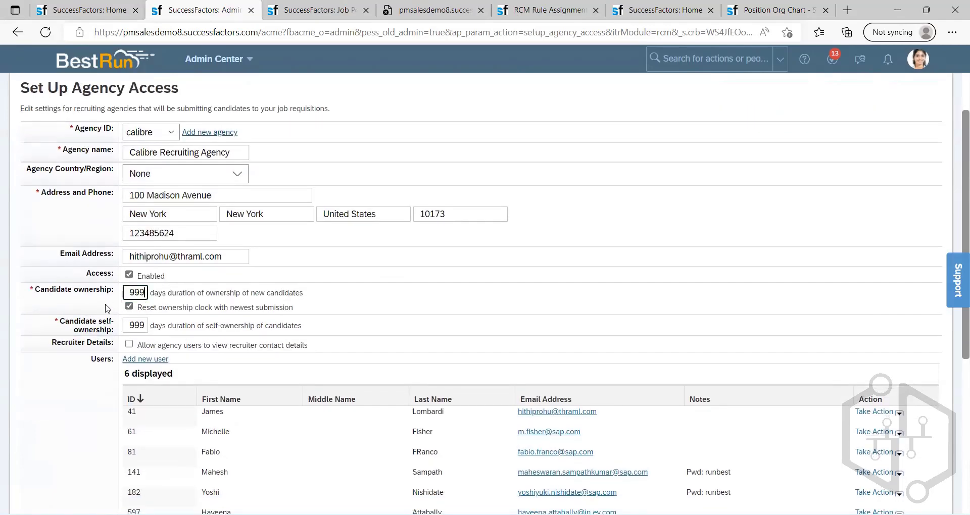
key("BackSpace")
key("BackSpace")
key("BackSpace")
type("90")
left_click(143, 324)
type("0")
left_click(378, 329)
Step: Start adding a new user to Calibre Recruiting Agency and fill in the user's e-mail address from the saved entries
scroll(242, 324, "down", 1)
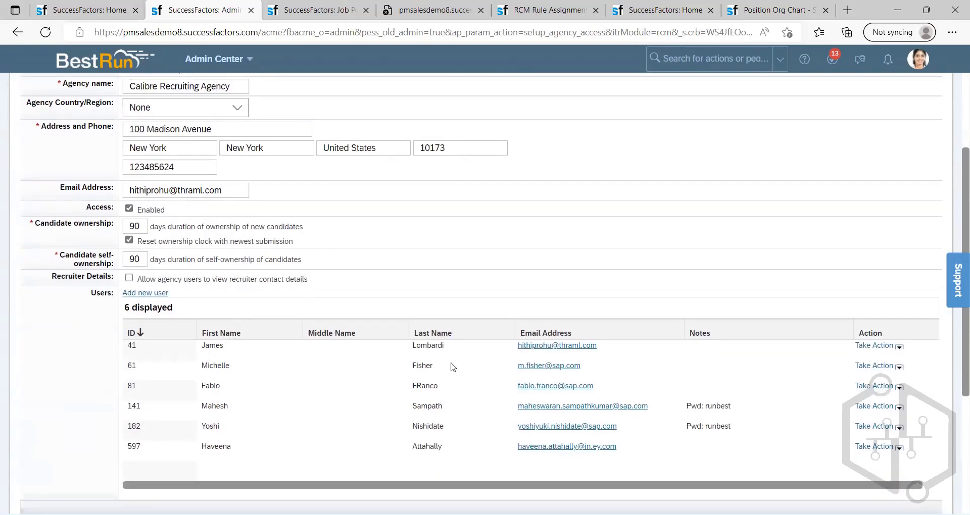
scroll(455, 379, "down", 1)
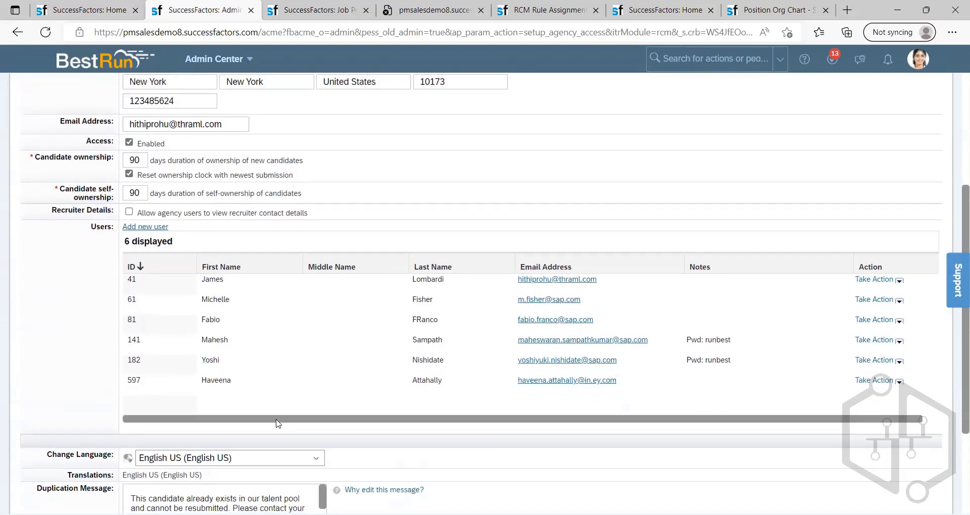
left_click(149, 232)
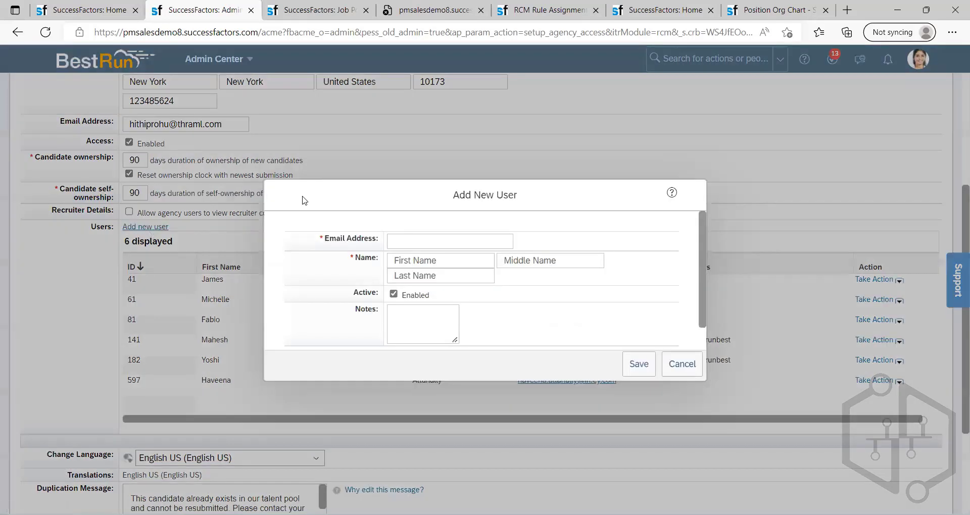
left_click(442, 238)
left_click(442, 239)
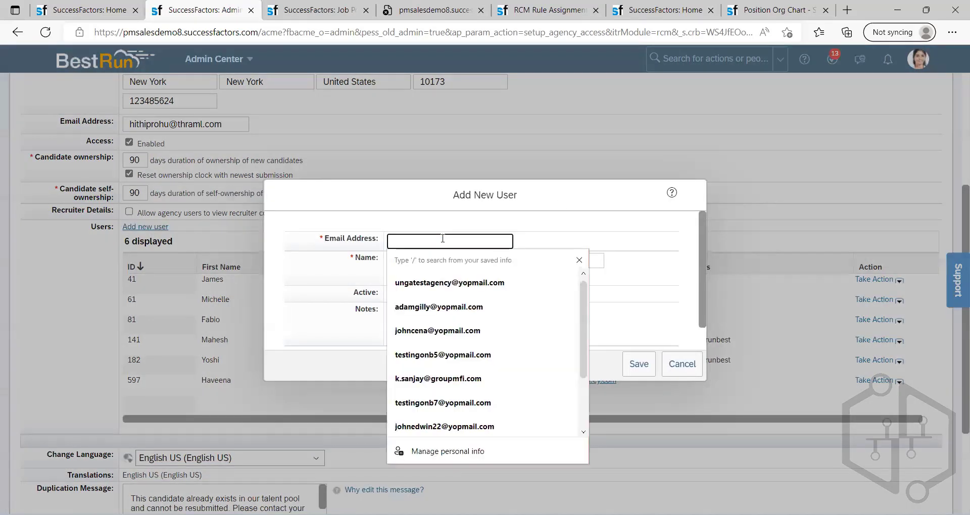
left_click(443, 284)
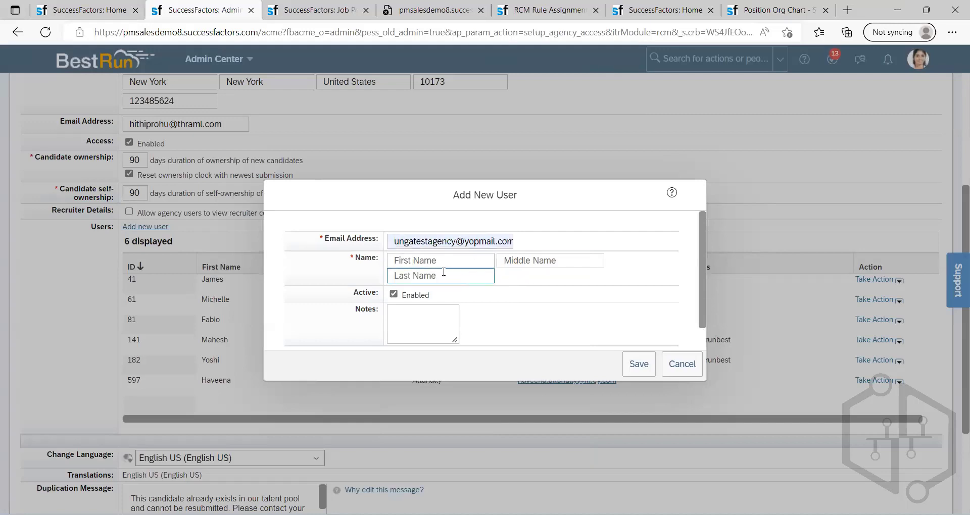
Step: Enter the new user's first name, try to save the user, and cancel the addition
left_click(446, 259)
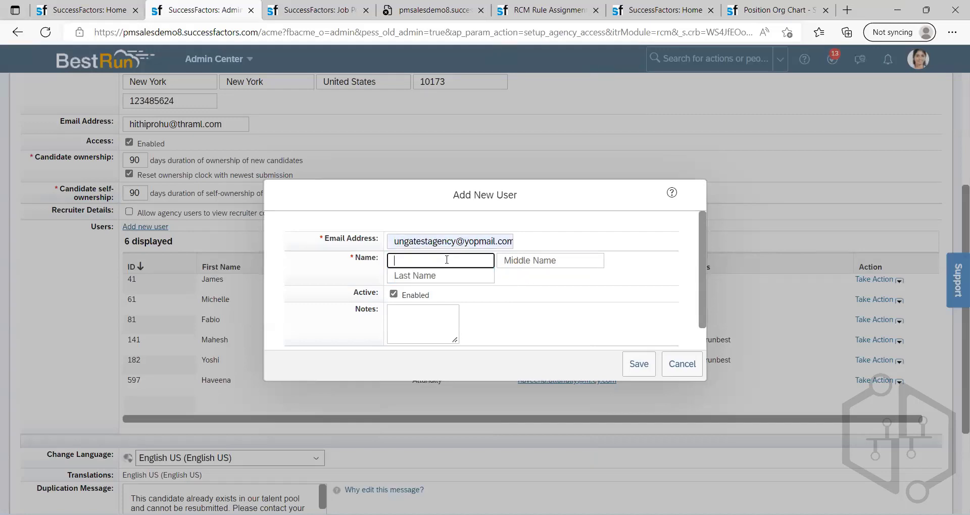
type("ADam")
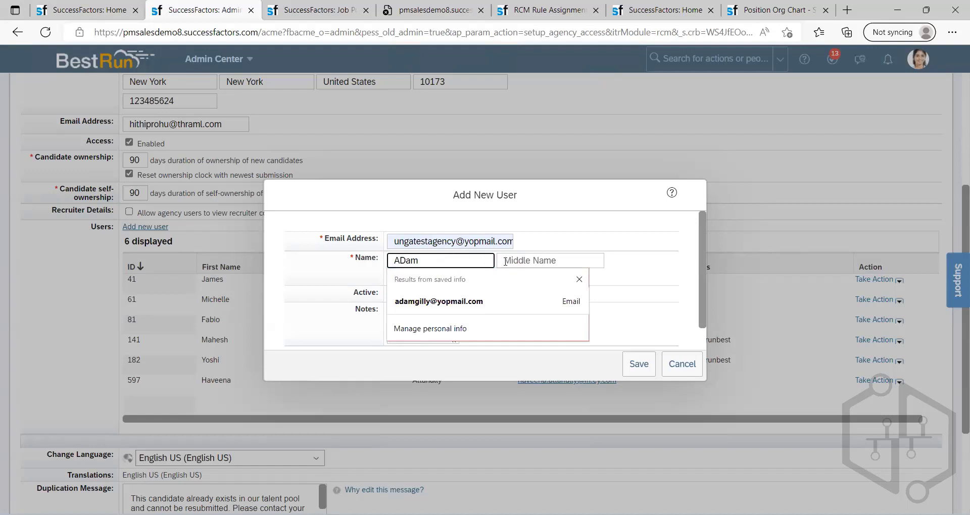
left_click(506, 261)
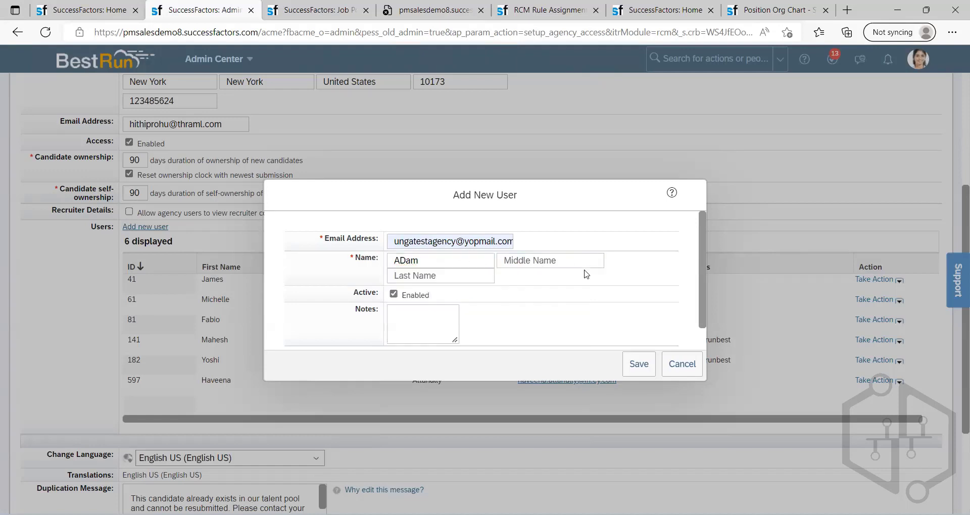
left_click(639, 364)
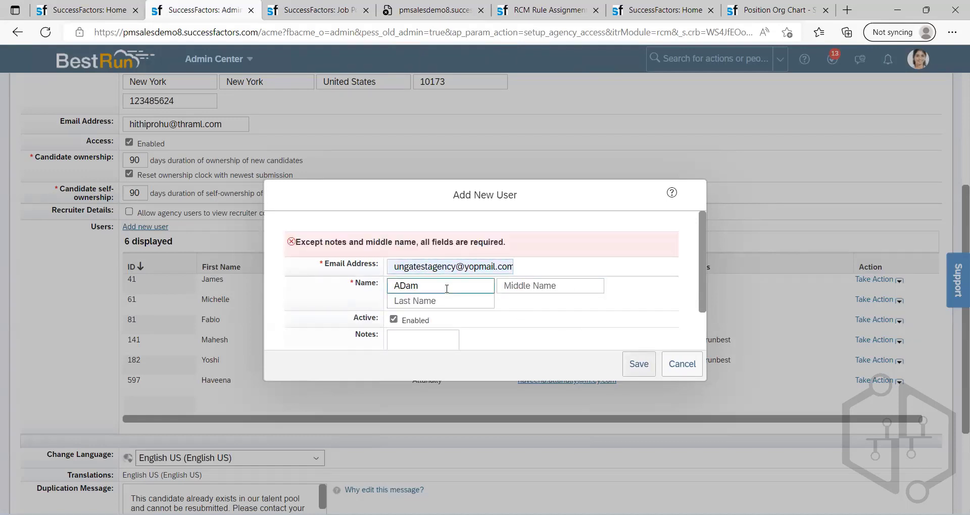
scroll(470, 300, "down", 2)
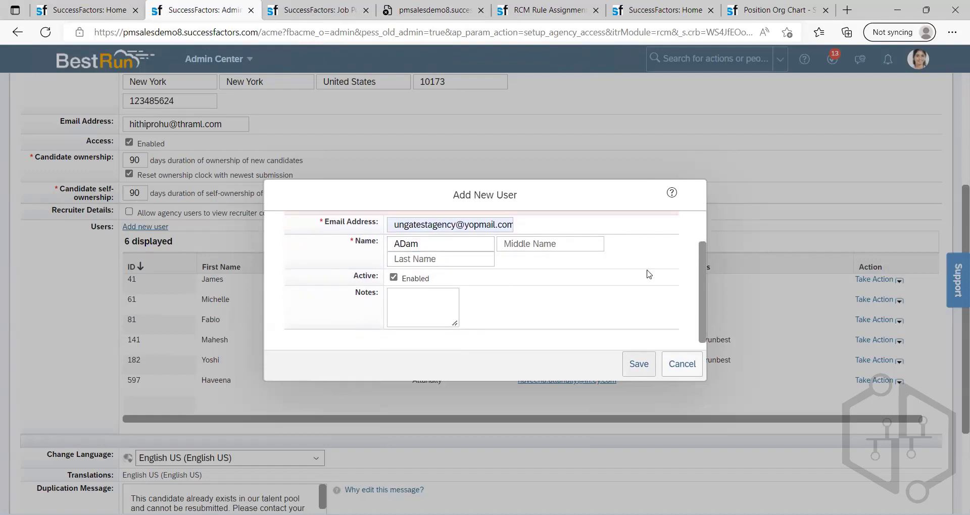
left_click(673, 365)
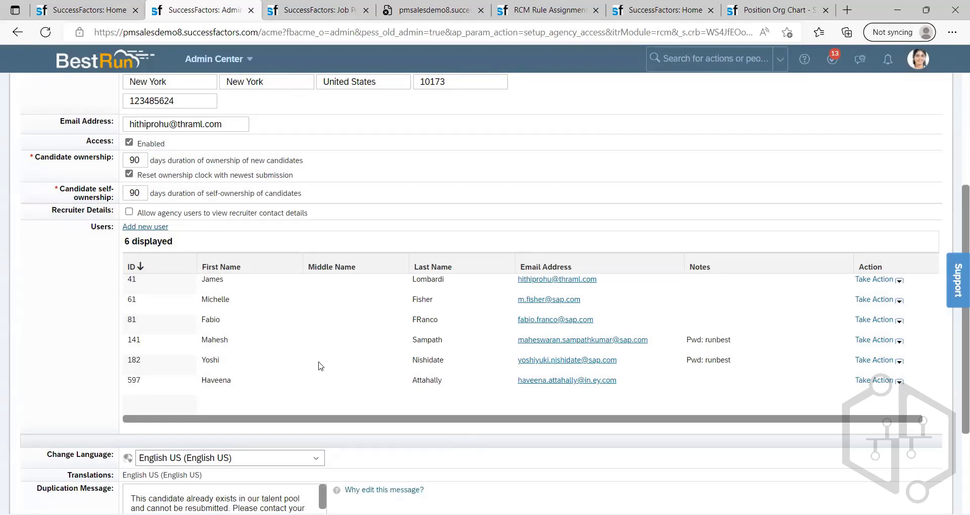
Step: Read through the agreement text and notes in the settings of Calibre Recruiting Agency
scroll(318, 363, "up", 1)
scroll(281, 389, "down", 4)
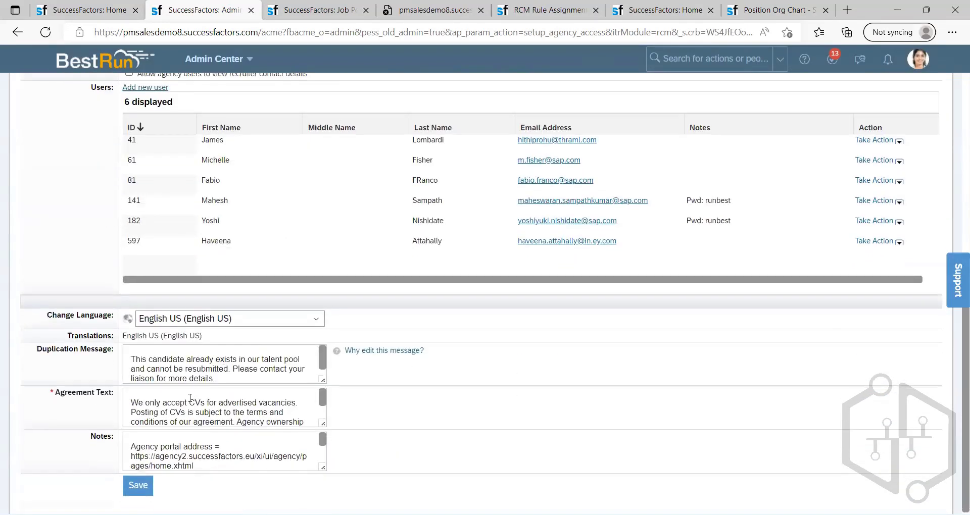
scroll(190, 398, "down", 2)
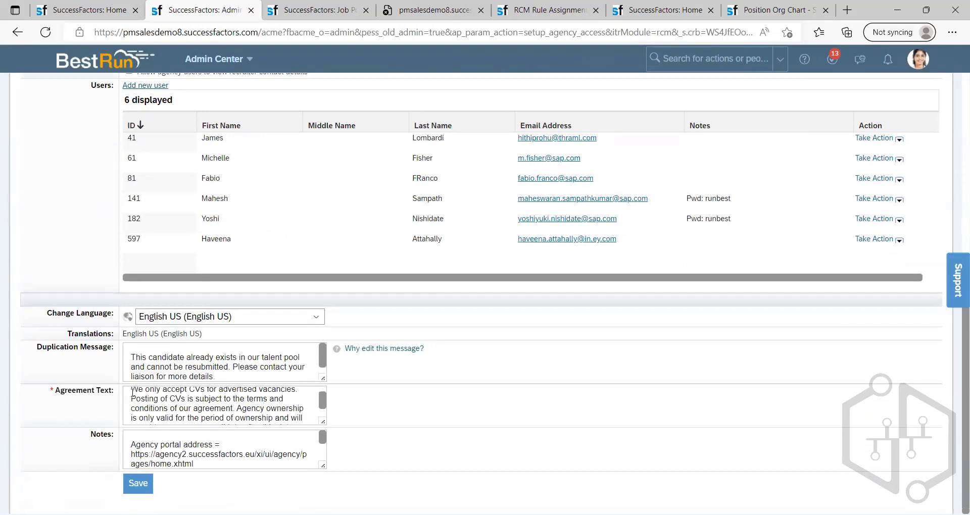
left_click_drag(132, 393, 178, 420)
left_click(211, 413)
scroll(174, 402, "up", 1)
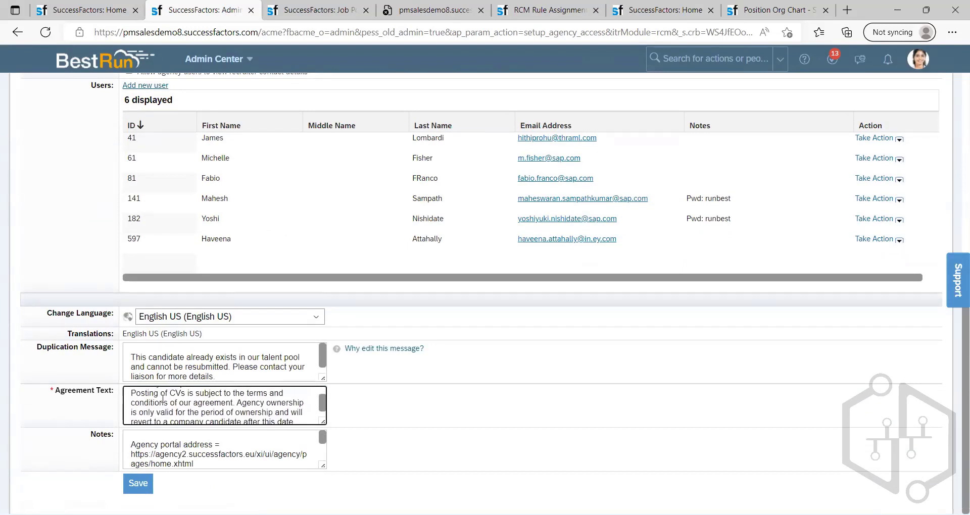
left_click_drag(137, 395, 204, 402)
left_click(171, 404)
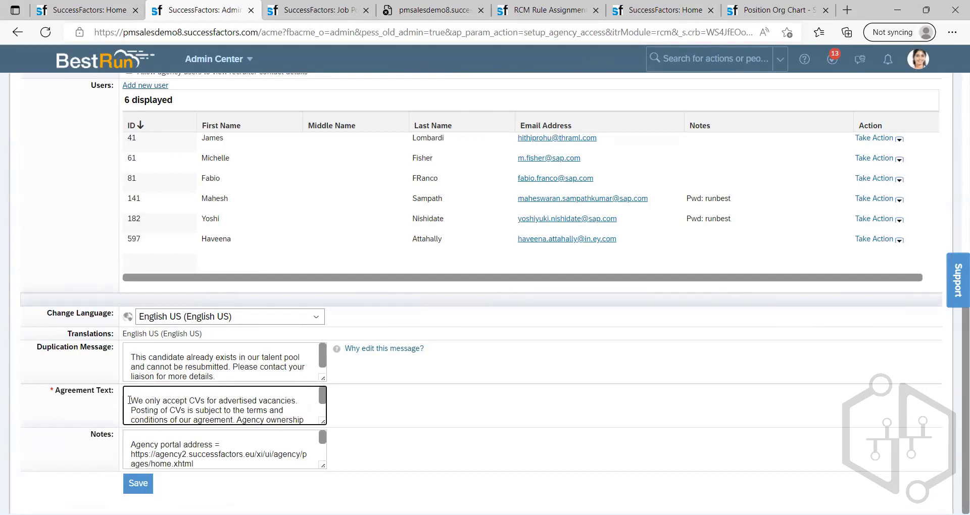
left_click_drag(130, 400, 228, 431)
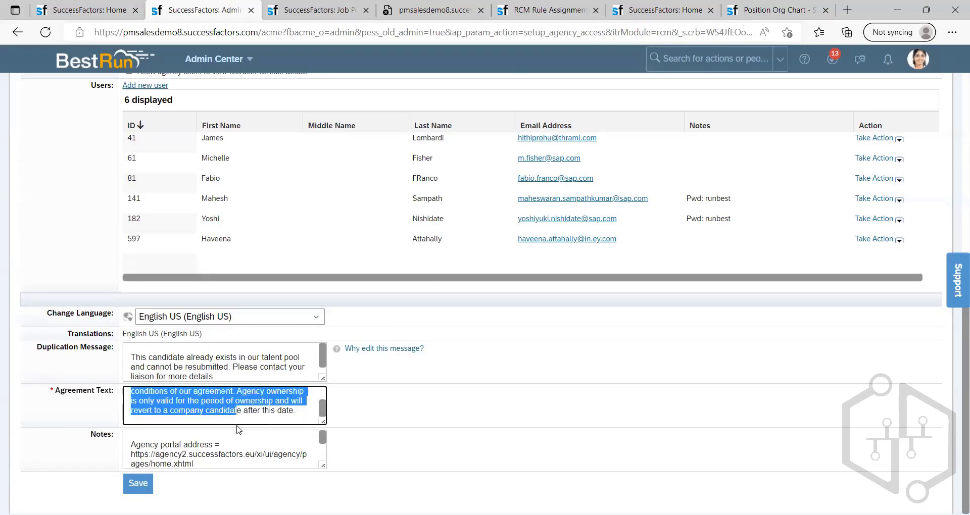
left_click(213, 454)
left_click_drag(175, 447, 121, 430)
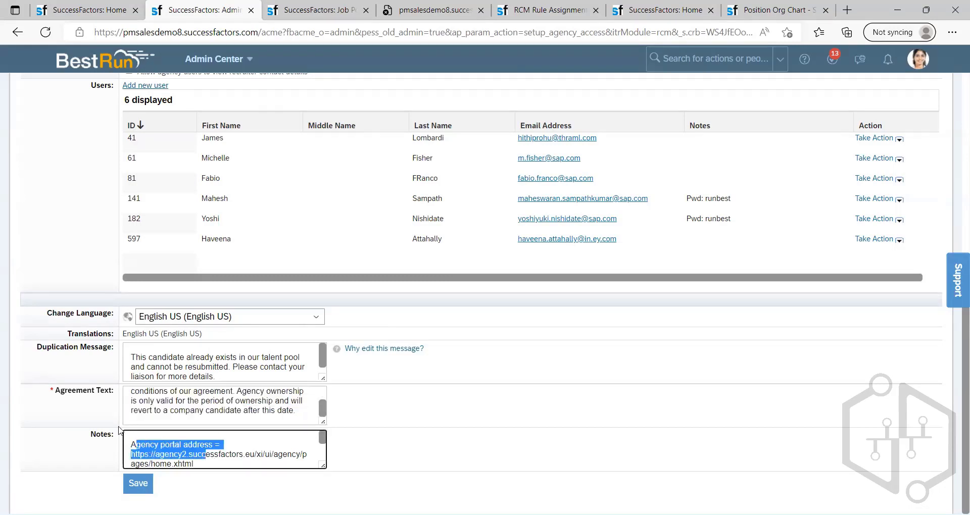
left_click(448, 416)
Step: Look over the agency's settings and check the available agency IDs, keeping calibre selected
scroll(178, 350, "up", 1)
scroll(178, 351, "up", 5)
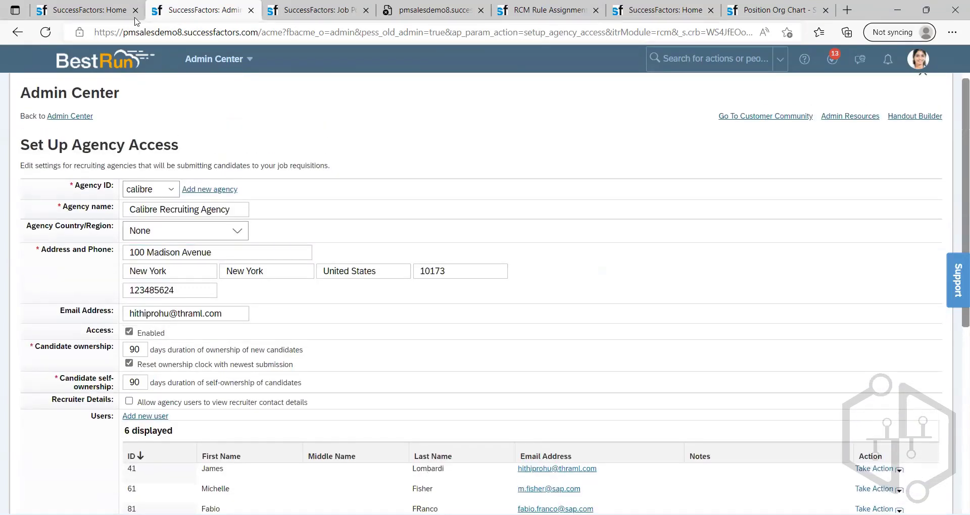
scroll(260, 215, "down", 5)
scroll(261, 215, "down", 2)
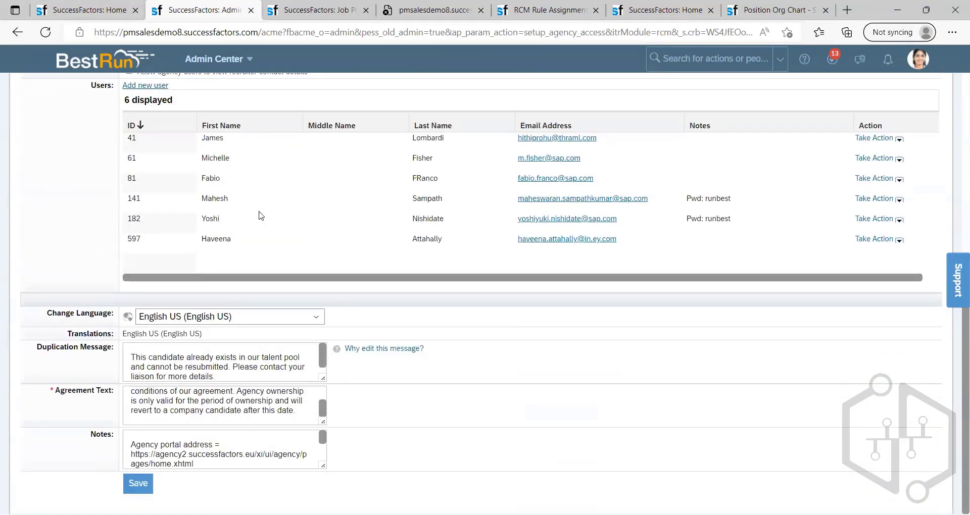
scroll(260, 214, "up", 5)
scroll(279, 213, "down", 5)
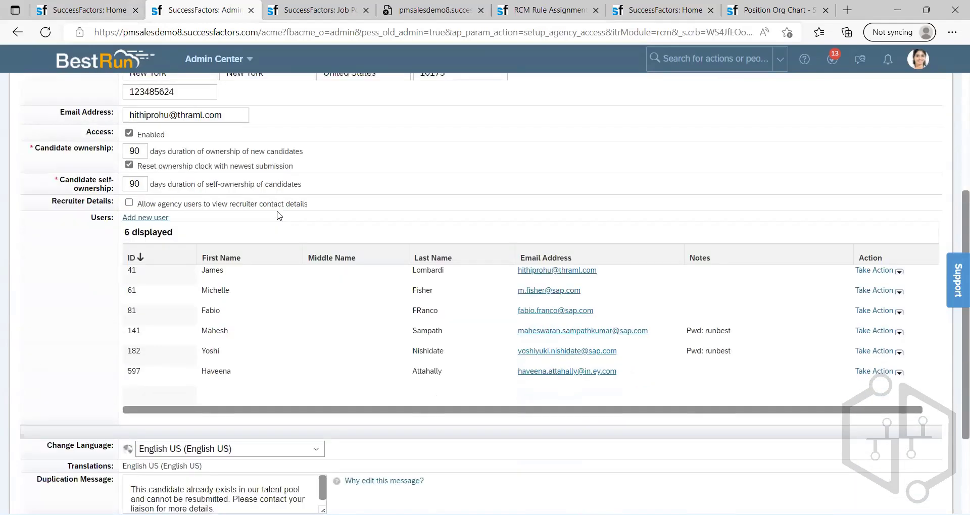
scroll(288, 216, "up", 2)
scroll(291, 217, "up", 4)
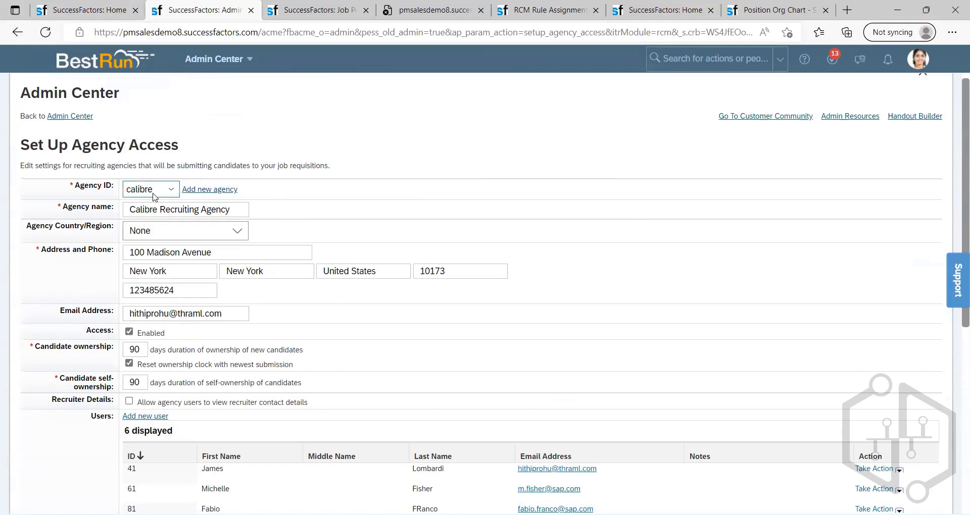
left_click(134, 190)
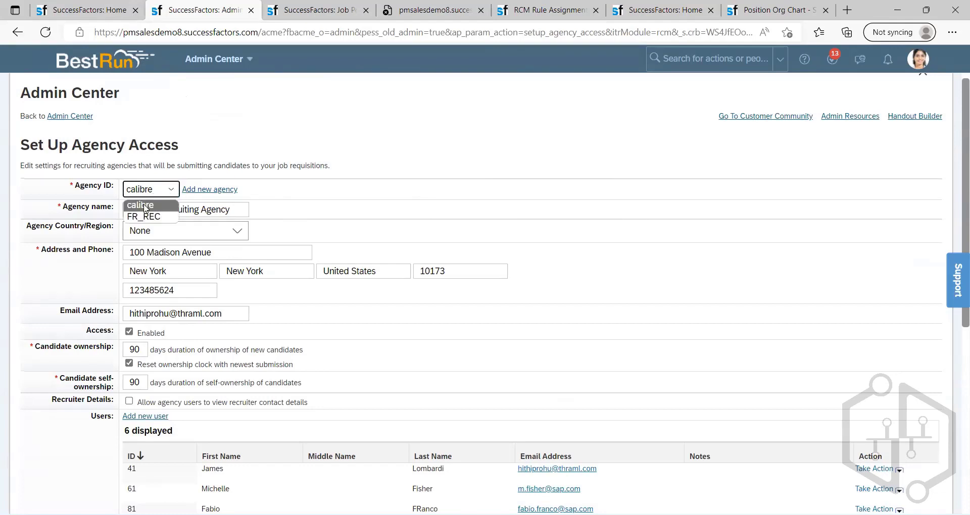
left_click(145, 206)
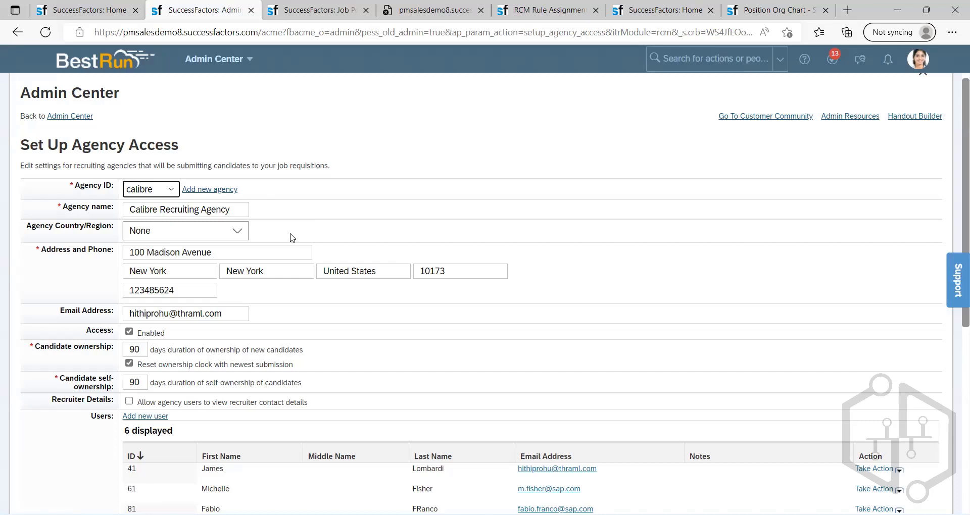
scroll(323, 217, "down", 1)
scroll(323, 217, "down", 6)
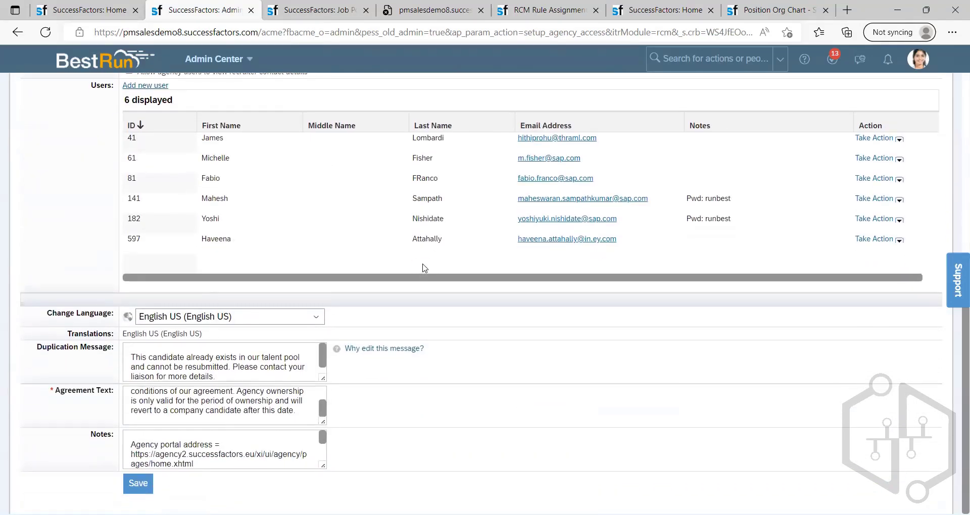
scroll(424, 268, "up", 3)
scroll(423, 265, "up", 3)
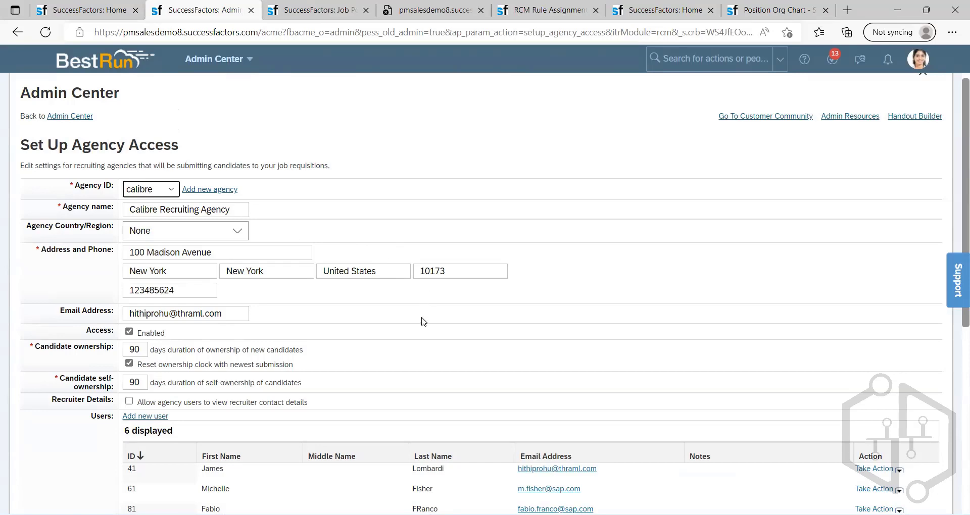
scroll(423, 321, "down", 1)
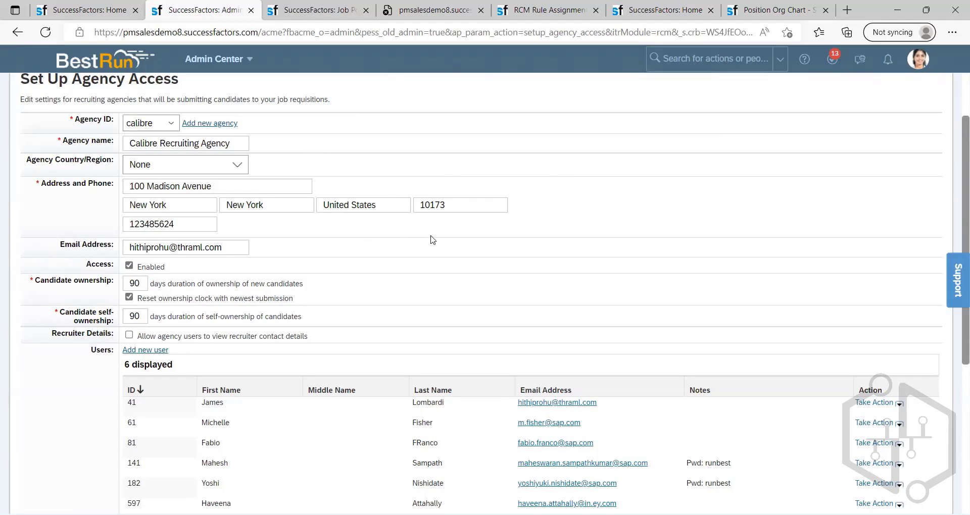
scroll(614, 254, "down", 3)
scroll(339, 306, "up", 6)
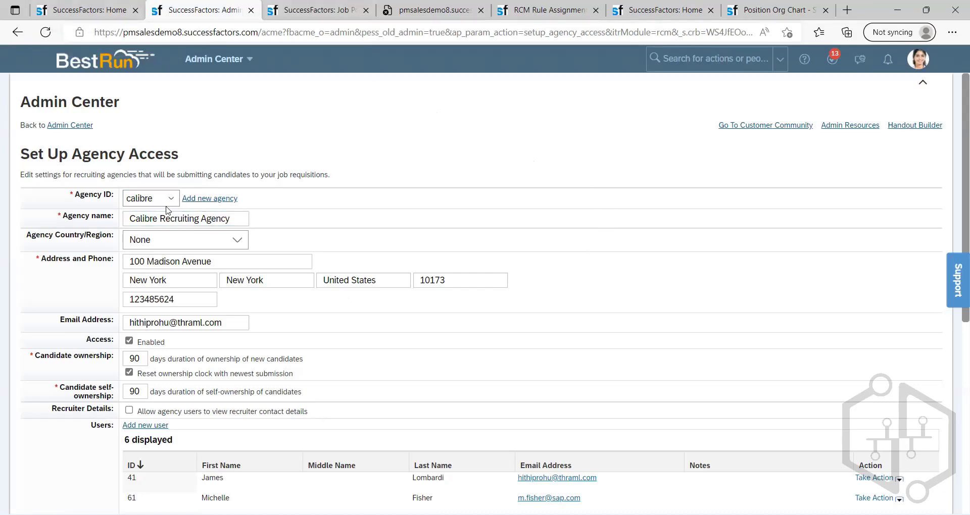
double_click(94, 157)
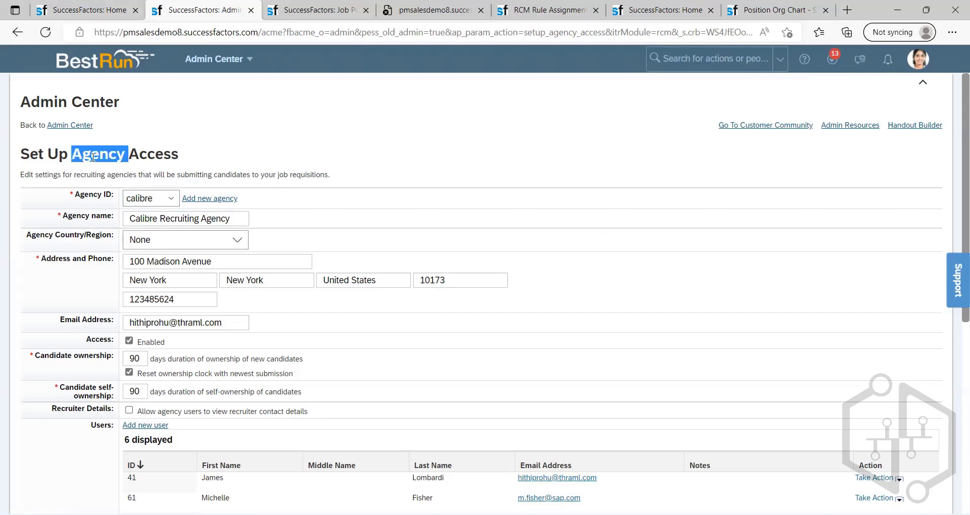
left_click(207, 163)
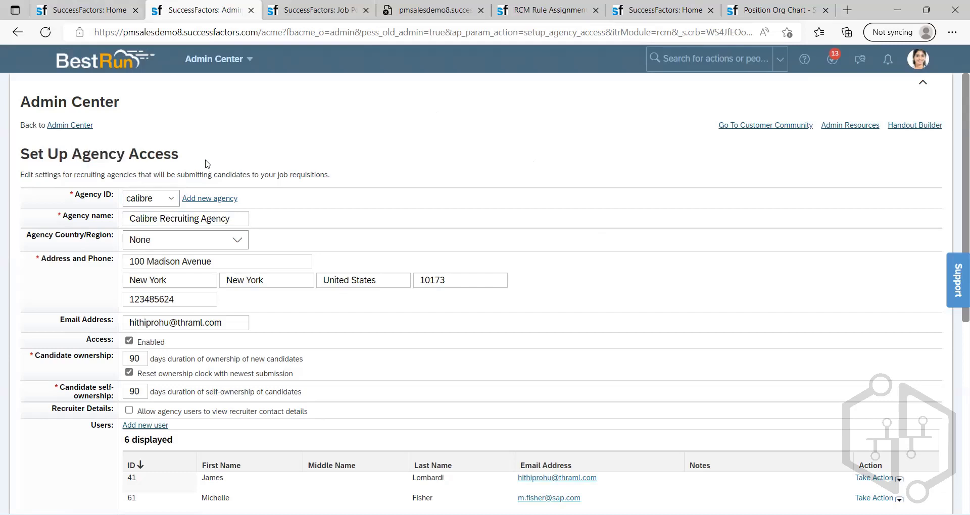
double_click(89, 157)
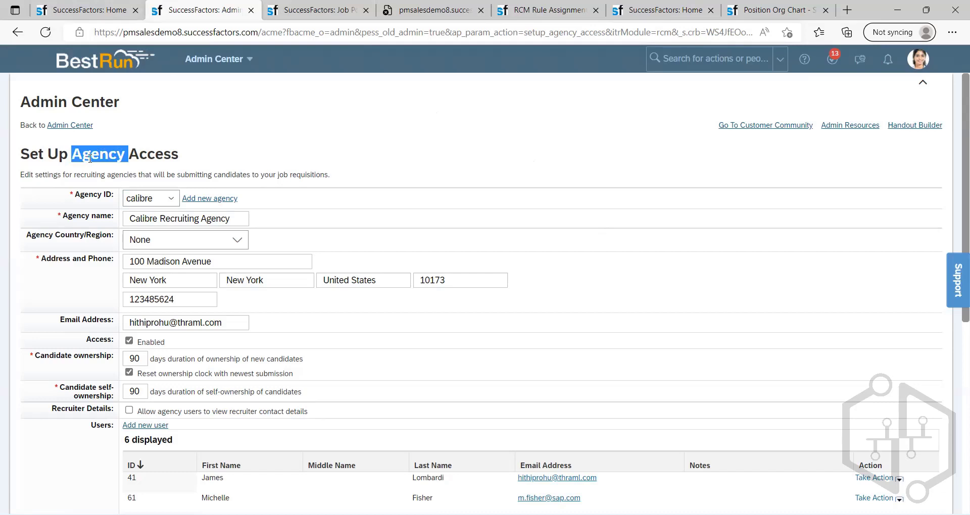
left_click(217, 152)
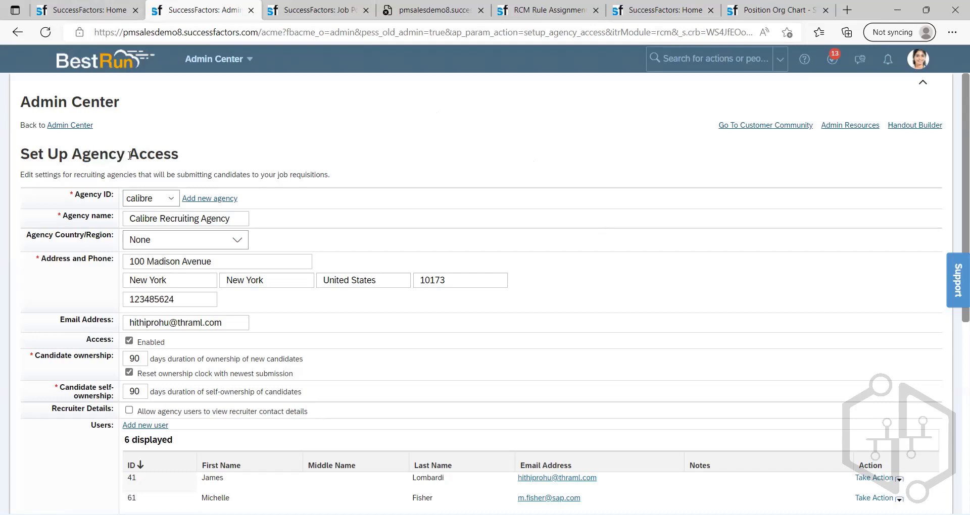
double_click(86, 158)
left_click(119, 157)
double_click(93, 158)
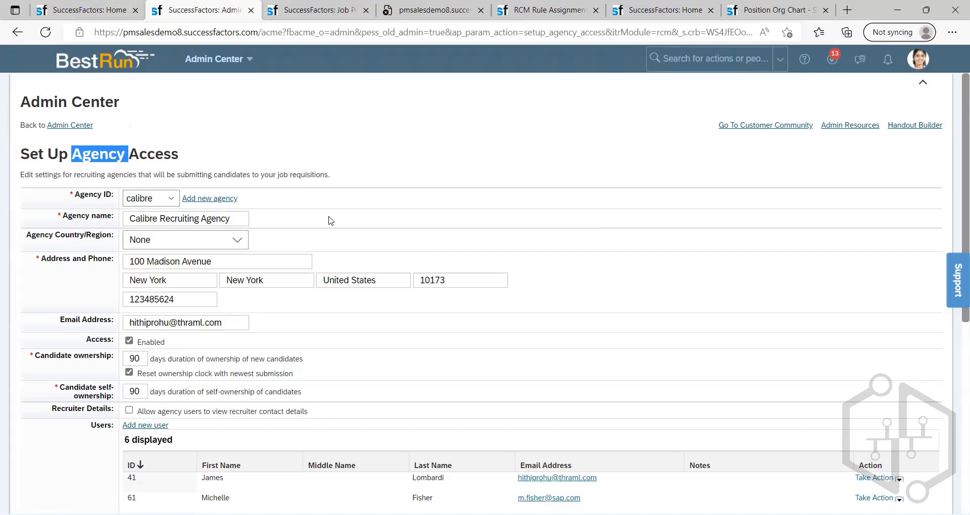
scroll(384, 210, "down", 5)
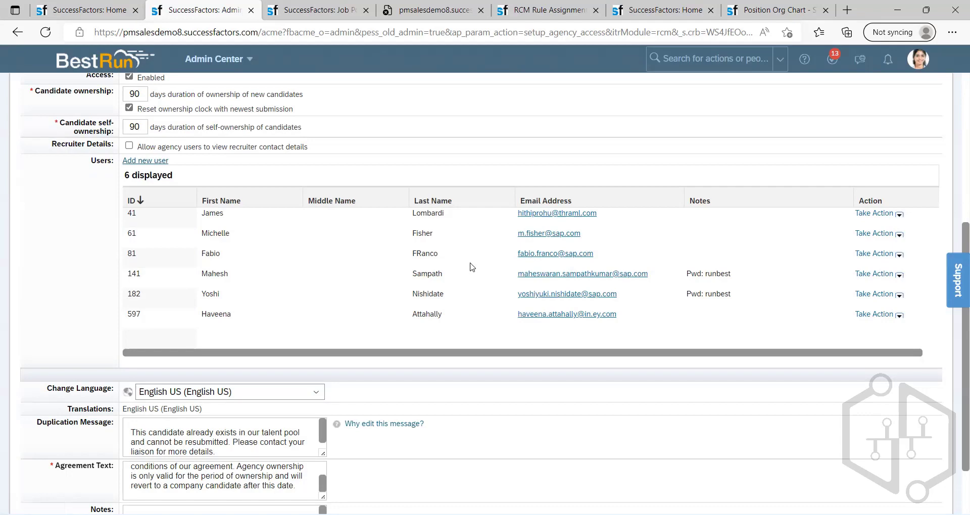
scroll(473, 263, "up", 3)
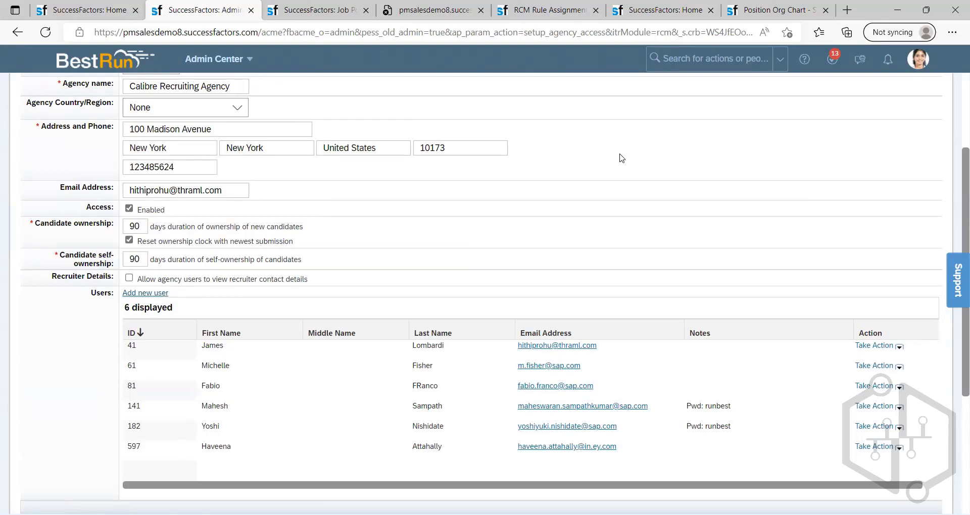
scroll(488, 340, "down", 4)
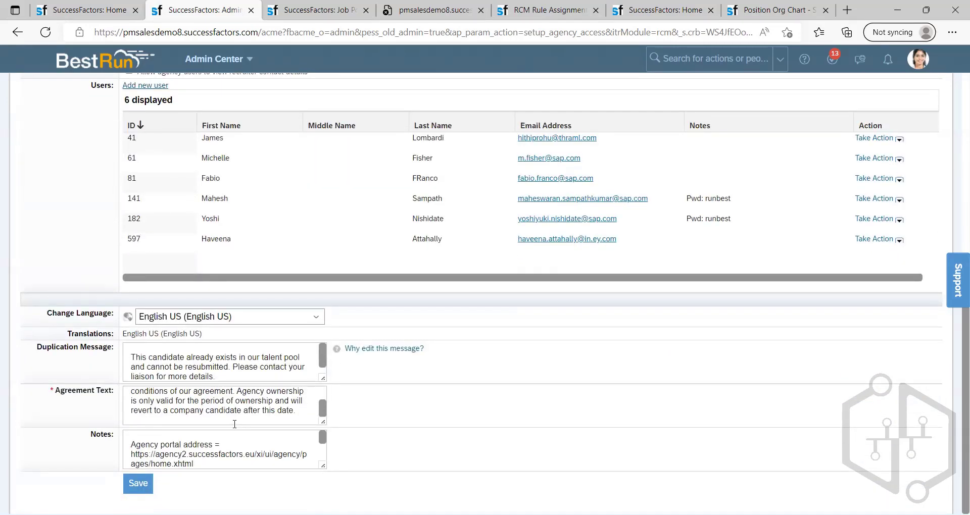
Step: Read through the agreement text of Calibre Recruiting Agency from its beginning and select all of it
left_click(139, 399)
scroll(141, 400, "up", 2)
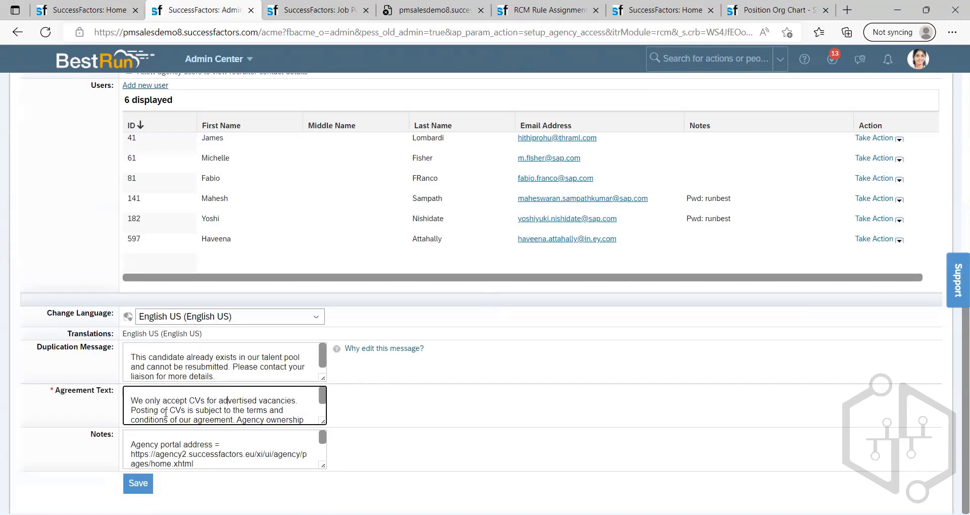
key("Down")
key("Down")
key("Down")
key("Down")
key("Up")
key("Up")
key("Up")
key("Up")
key("Up")
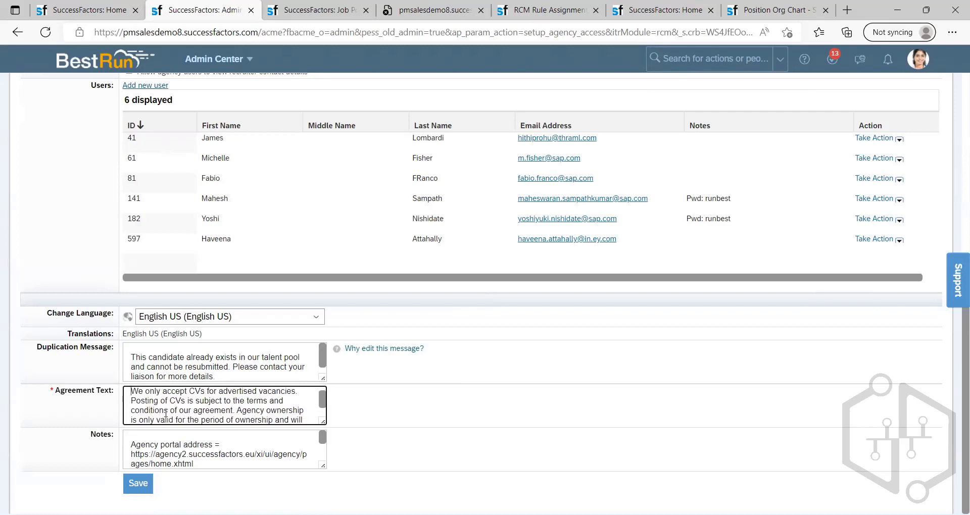
key("ctrl+a")
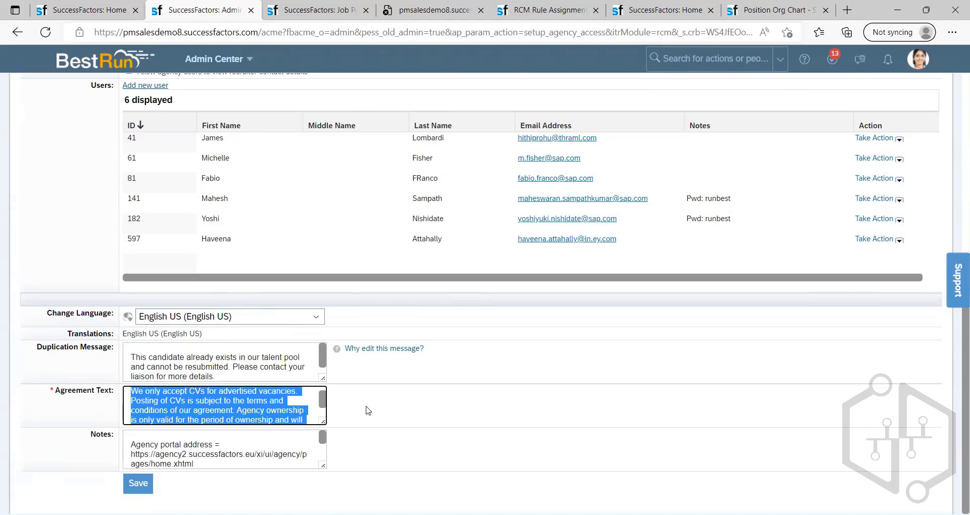
Step: Look over Calibre Recruiting Agency's settings and users, and check the fields of the new-user form without adding anyone
scroll(369, 410, "up", 3)
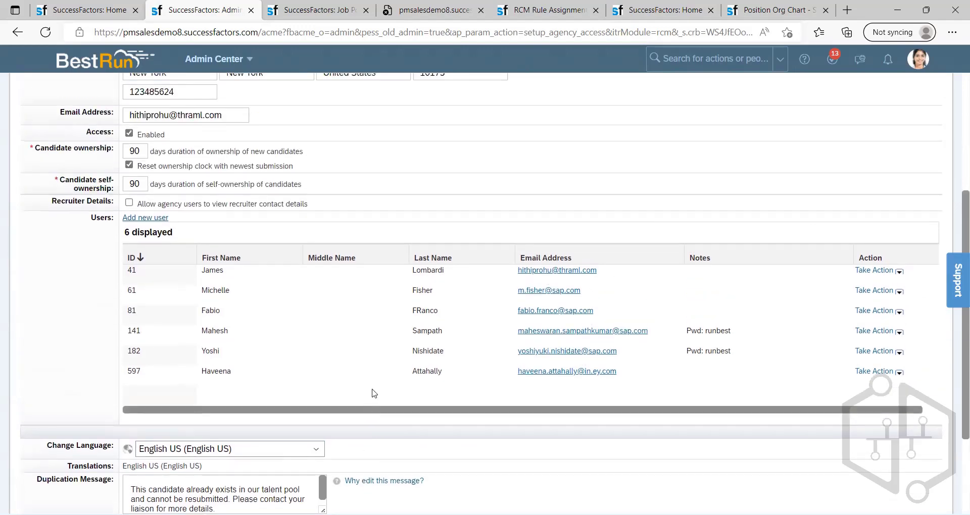
scroll(320, 316, "up", 5)
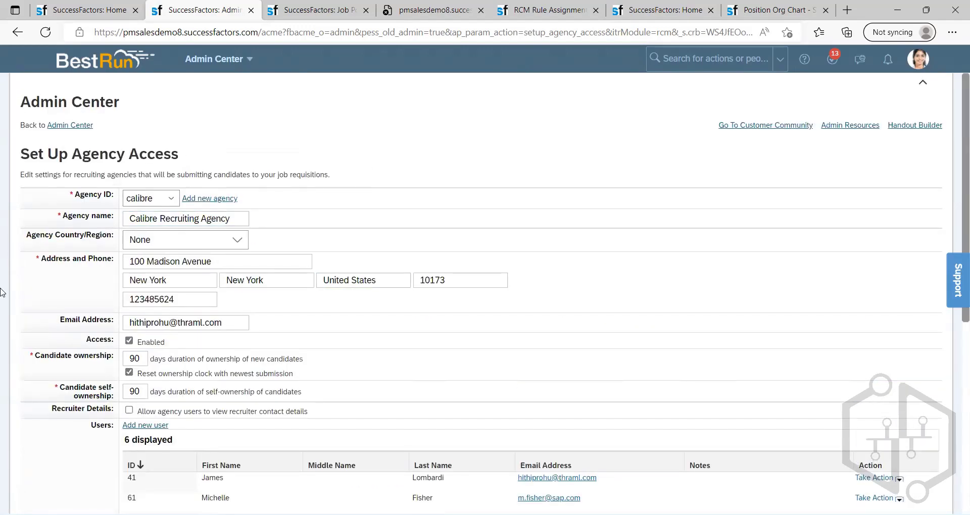
scroll(512, 267, "down", 6)
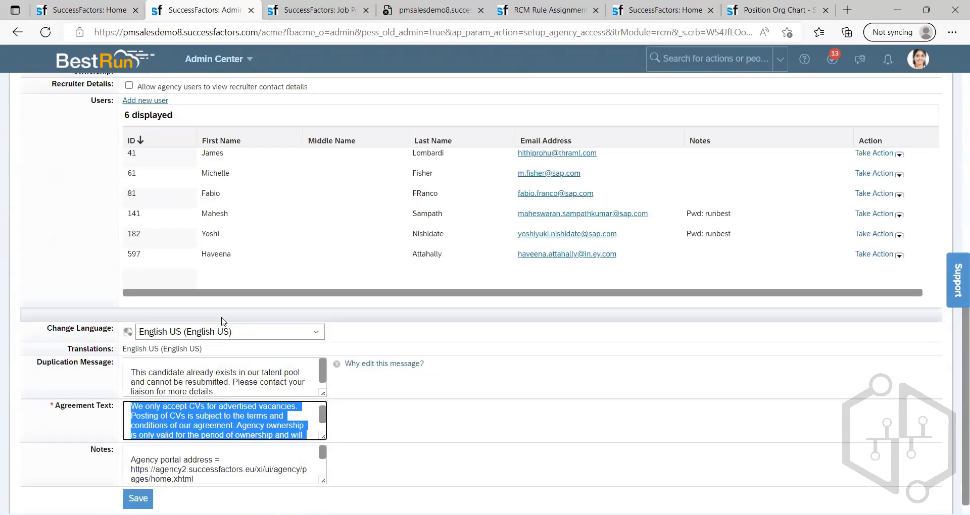
scroll(439, 296, "up", 7)
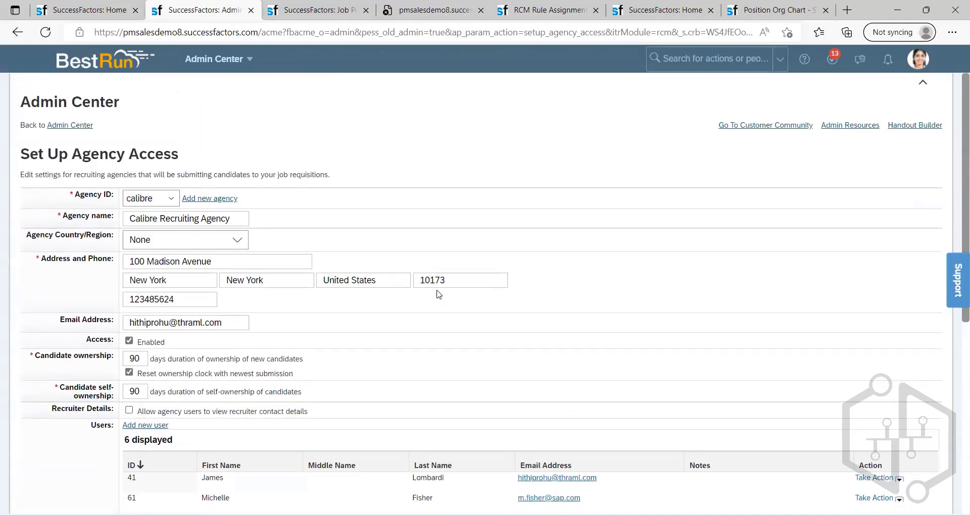
scroll(439, 295, "down", 7)
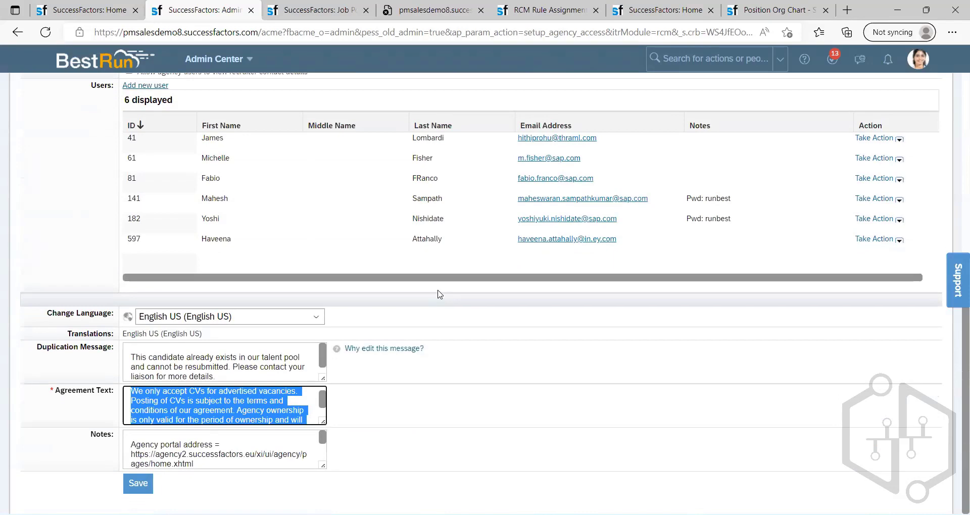
scroll(438, 295, "up", 5)
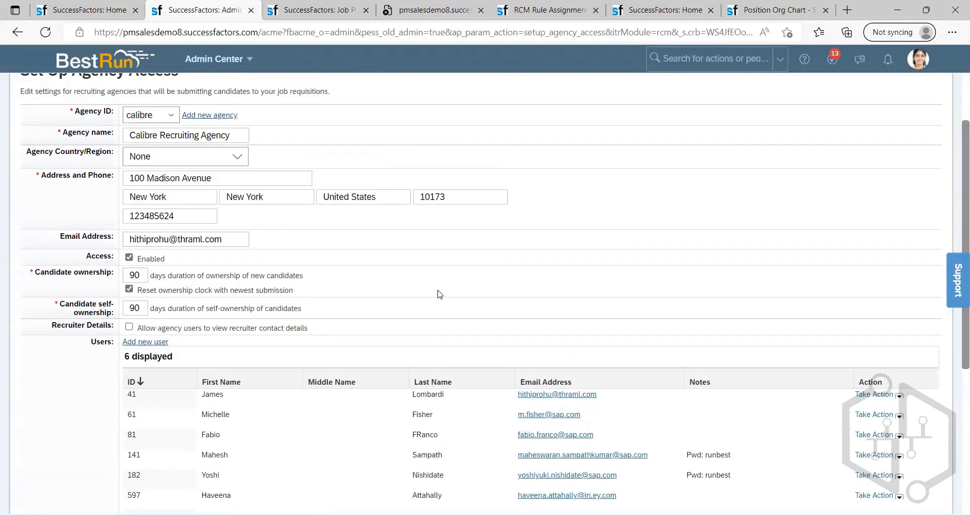
scroll(439, 295, "up", 2)
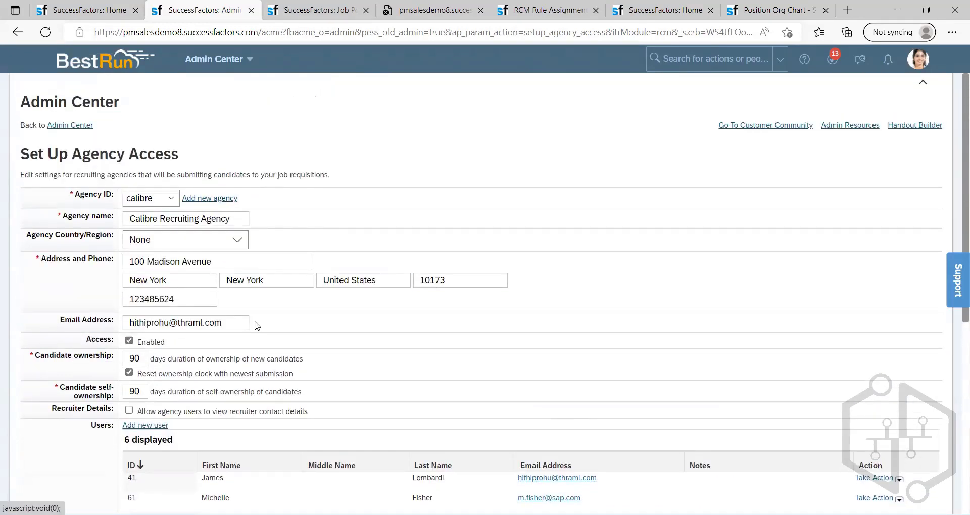
scroll(257, 326, "down", 3)
left_click(146, 293)
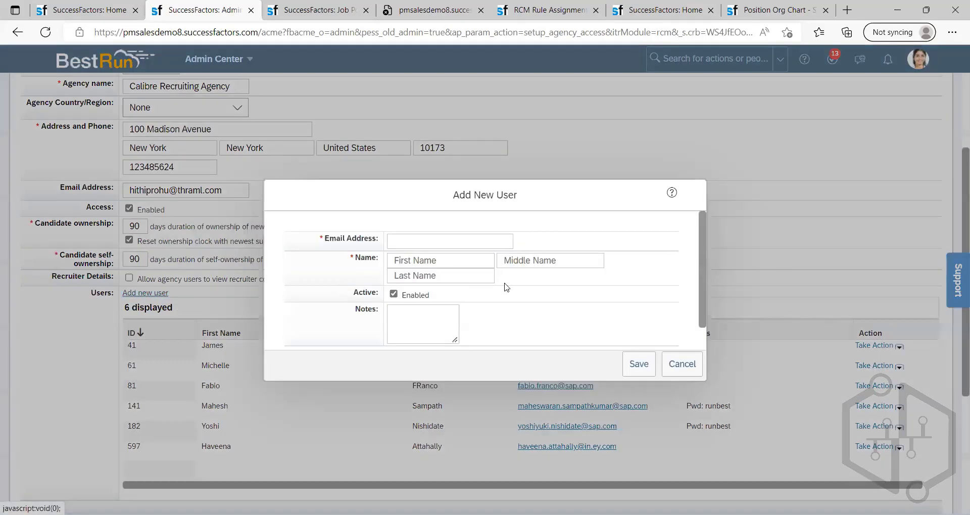
left_click(682, 364)
scroll(292, 196, "up", 3)
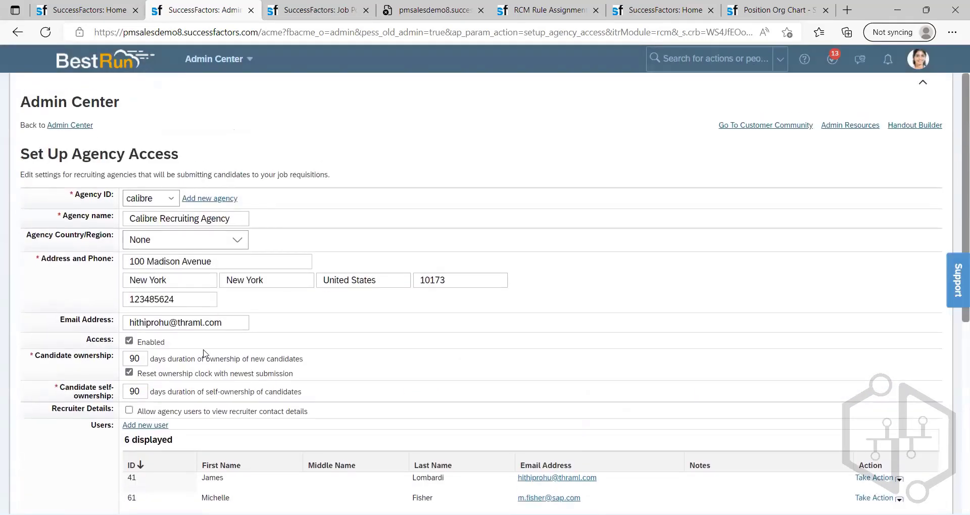
Step: Review the agency's name, ownership durations, users list and message texts on the agency access page
scroll(204, 352, "down", 8)
scroll(244, 242, "up", 8)
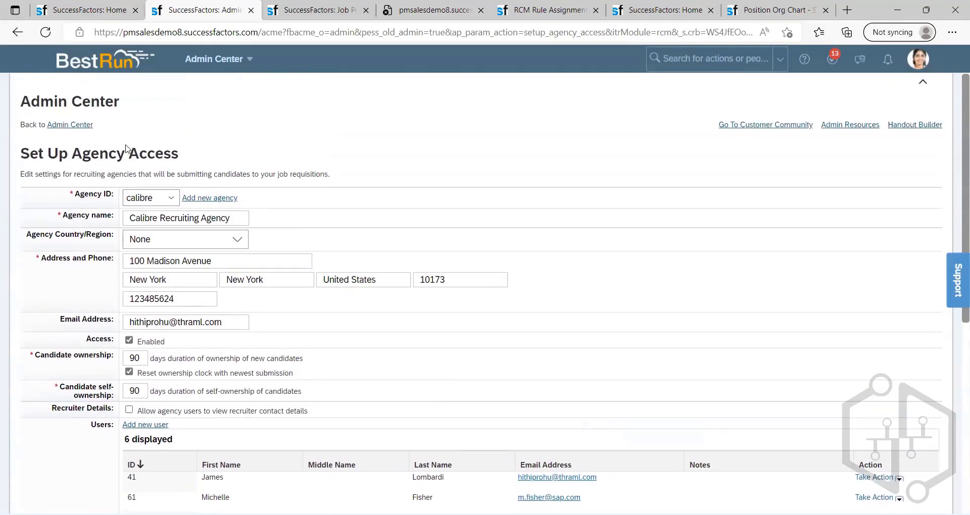
left_click(197, 219)
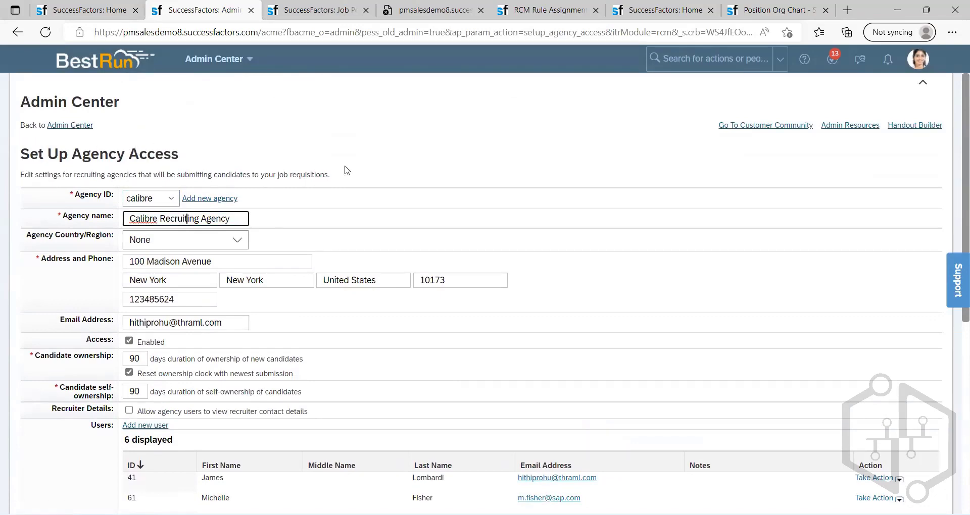
scroll(347, 170, "down", 7)
scroll(382, 240, "up", 2)
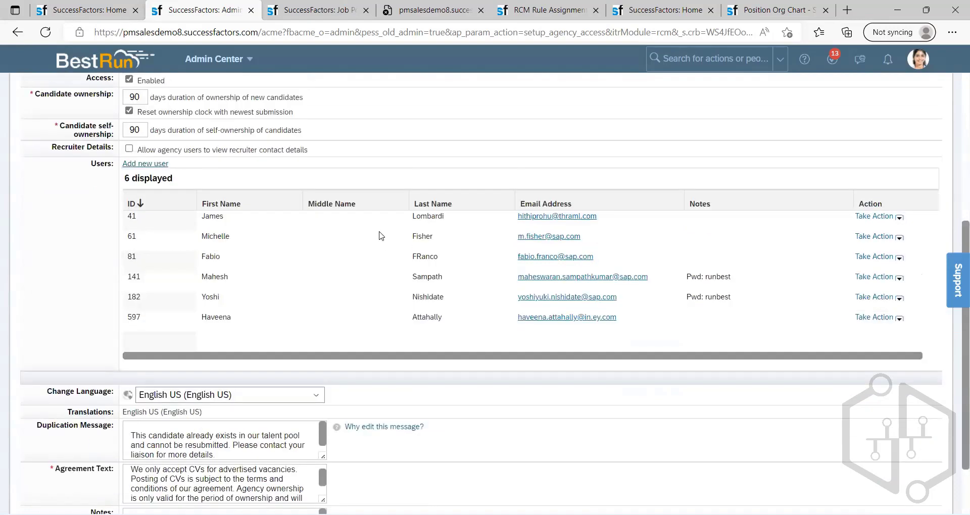
scroll(353, 202, "up", 1)
scroll(298, 133, "up", 2)
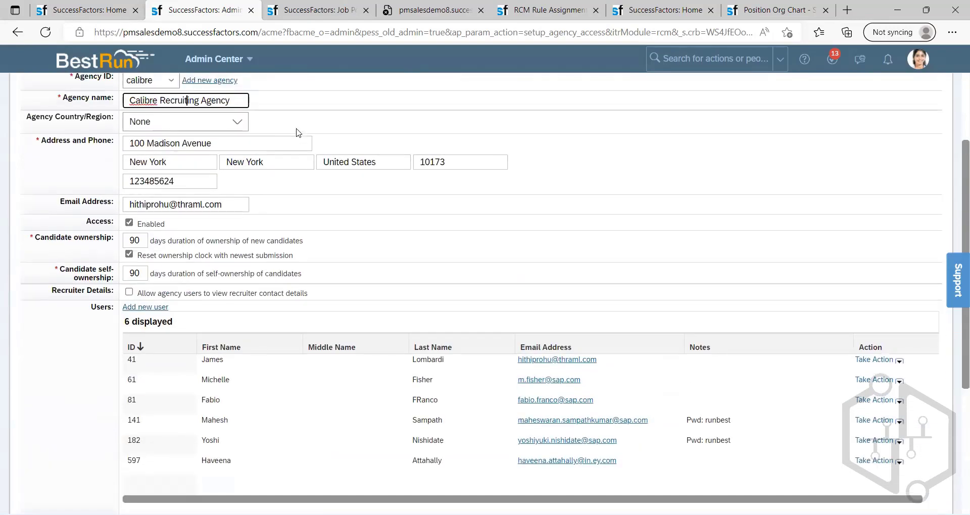
scroll(297, 133, "up", 2)
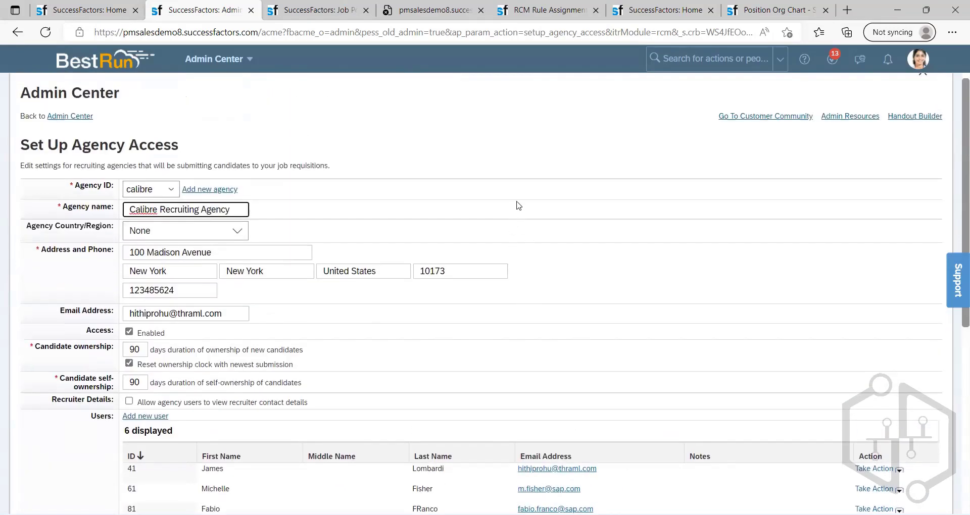
Step: Close the job posting, rule assignment, extra home, position org chart and other spare browser tabs, keeping the first home and agency access tabs
left_click(366, 10)
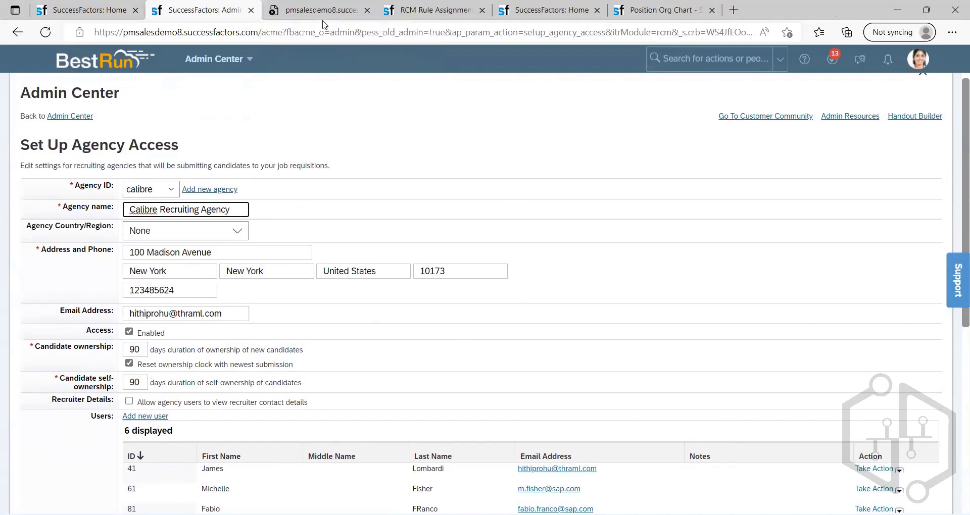
left_click(367, 10)
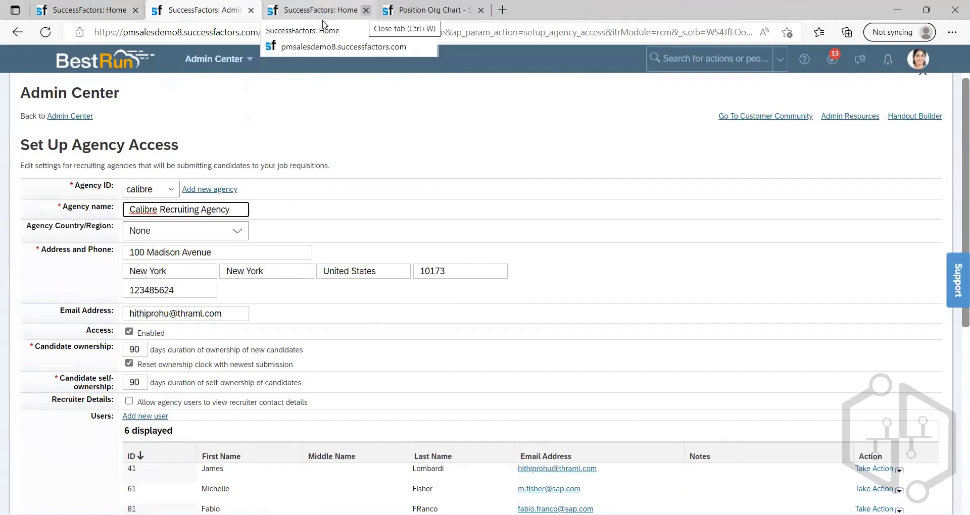
middle_click(323, 22)
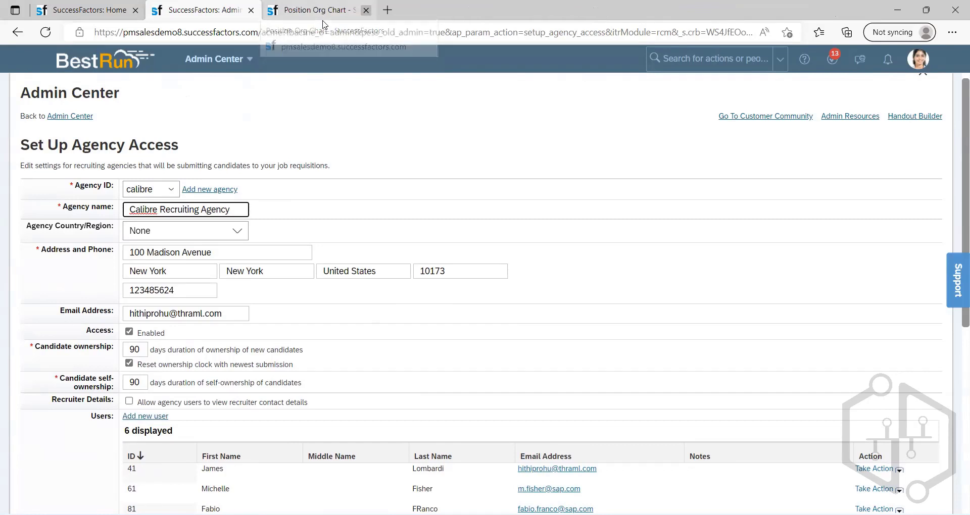
middle_click(323, 23)
Step: Search for "employee referral", open Set up Employee Referral Program, and look over its setup options
left_click(700, 63)
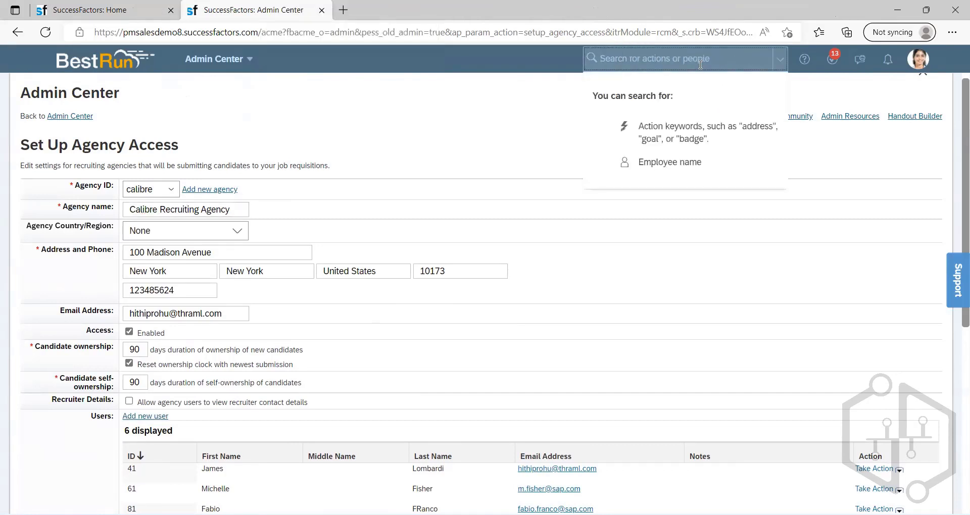
type("employee referral")
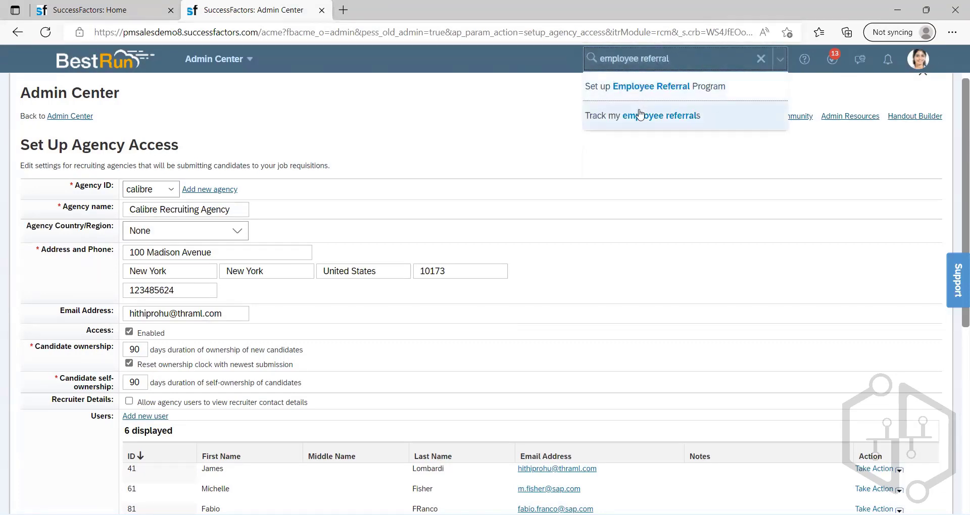
left_click(646, 93)
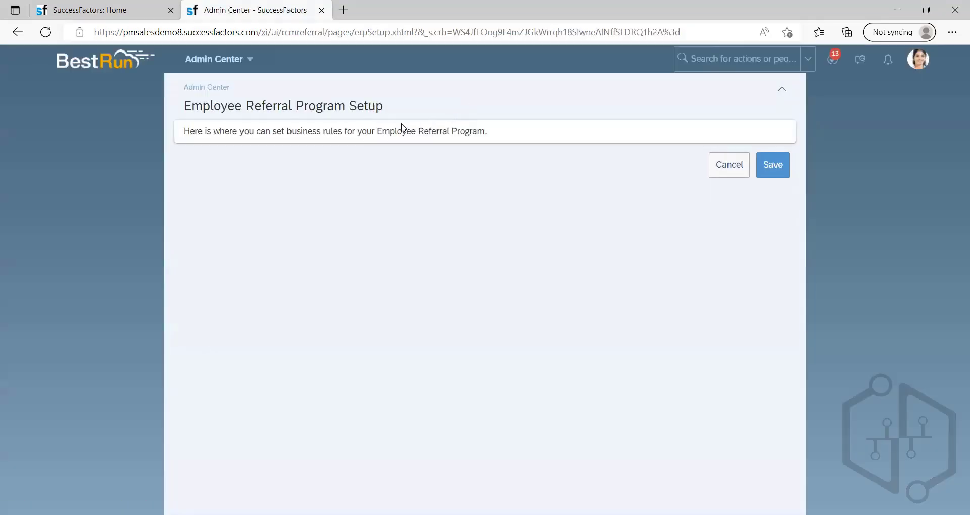
scroll(464, 216, "down", 5)
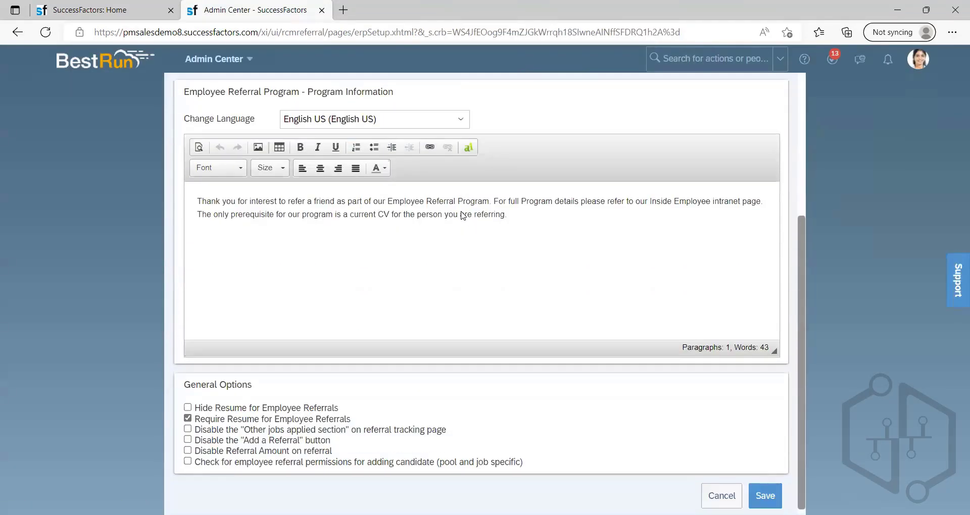
scroll(463, 216, "up", 5)
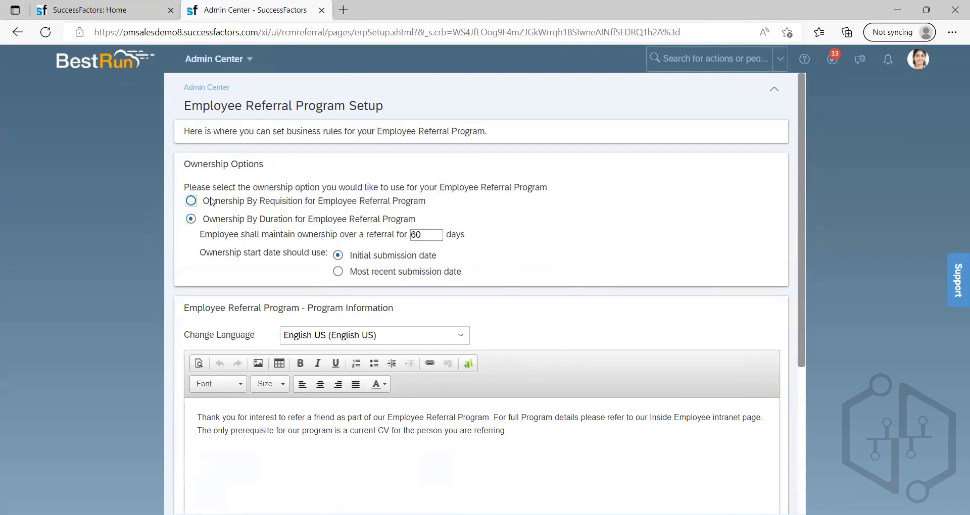
Step: Select Ownership By Requisition for the Employee Referral Program and compare its wording with the duration option
left_click(195, 201)
mouse_move(204, 203)
left_mouse_down()
mouse_move(443, 208)
mouse_move(204, 205)
mouse_move(217, 214)
left_mouse_up()
left_click(437, 209)
left_click(291, 204)
left_click_drag(301, 202, 427, 231)
left_click(219, 226)
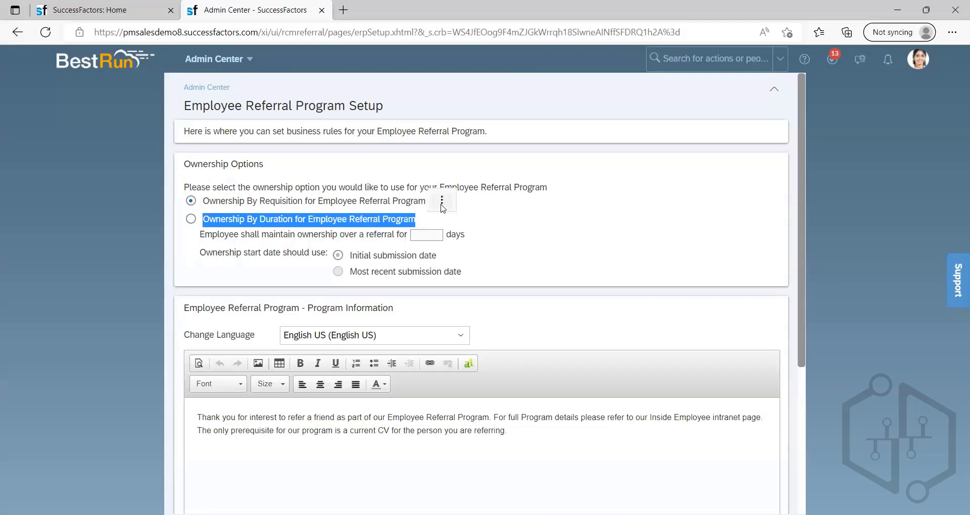
left_click(456, 215)
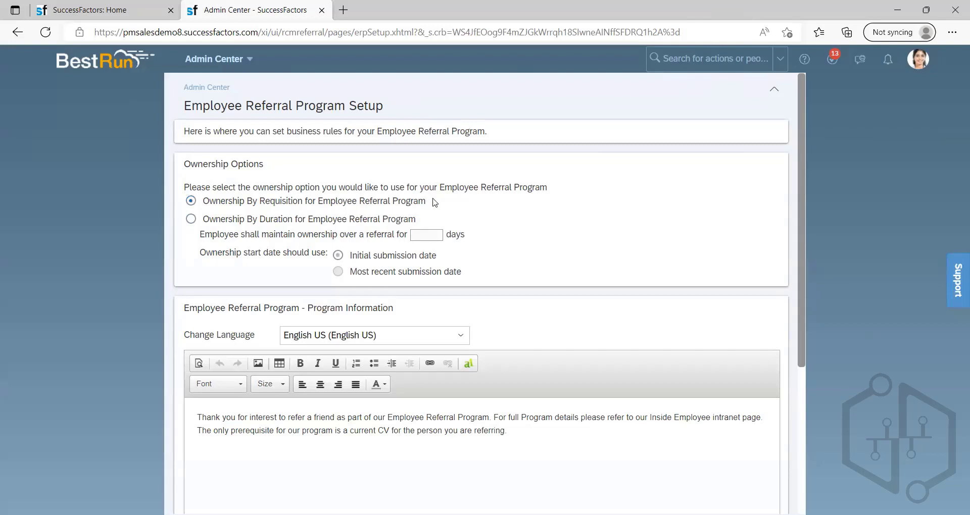
Step: Switch to Ownership By Duration for the Employee Referral Program and set the referral ownership period to 90 days
left_click_drag(432, 202, 226, 222)
left_click(213, 222)
left_click(423, 236)
type("90")
left_click(499, 251)
Step: Compare the two ownership start date choices and set the start date to Most recent submission date
left_click_drag(352, 255, 447, 258)
left_click(438, 258)
left_click_drag(352, 275, 486, 275)
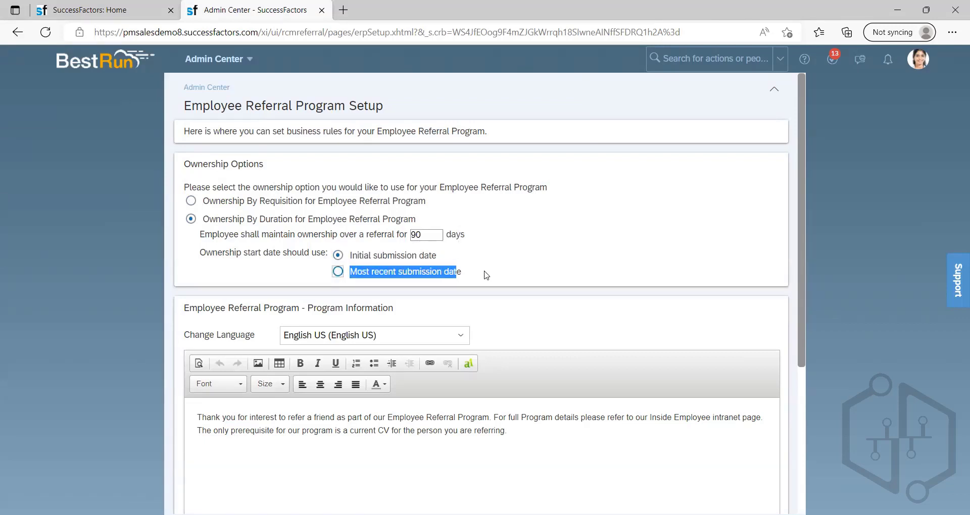
left_click(338, 272)
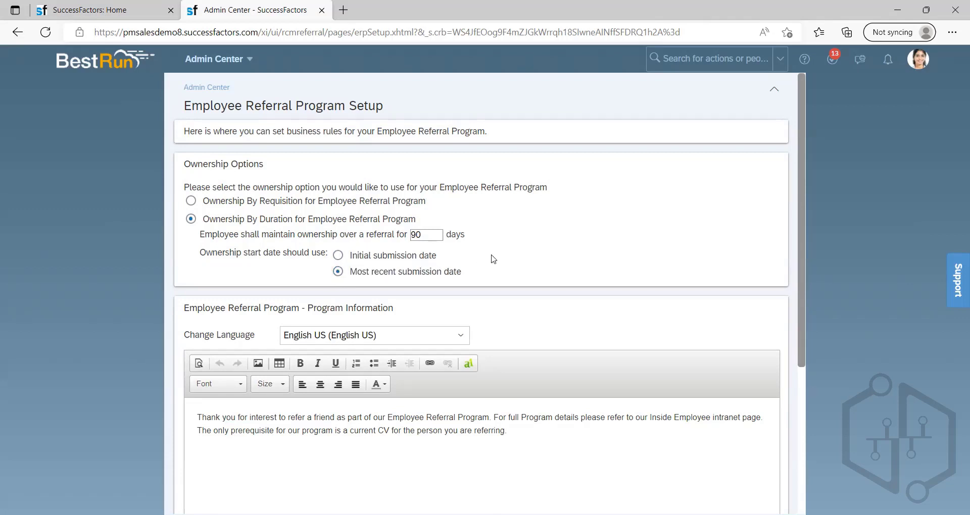
Step: Go over the wording of the requisition and duration ownership options in the Ownership Options section
left_click_drag(467, 275, 184, 185)
left_click(512, 205)
left_click_drag(209, 202, 486, 268)
left_click(505, 227)
left_click(485, 227)
Step: Point out the requisition and duration choices and leave Ownership By Requisition selected for the Employee Referral Program
left_click_drag(258, 203, 287, 205)
left_click(289, 223)
left_click_drag(264, 204, 314, 220)
left_click(265, 223)
left_click(528, 226)
left_click_drag(259, 201, 304, 206)
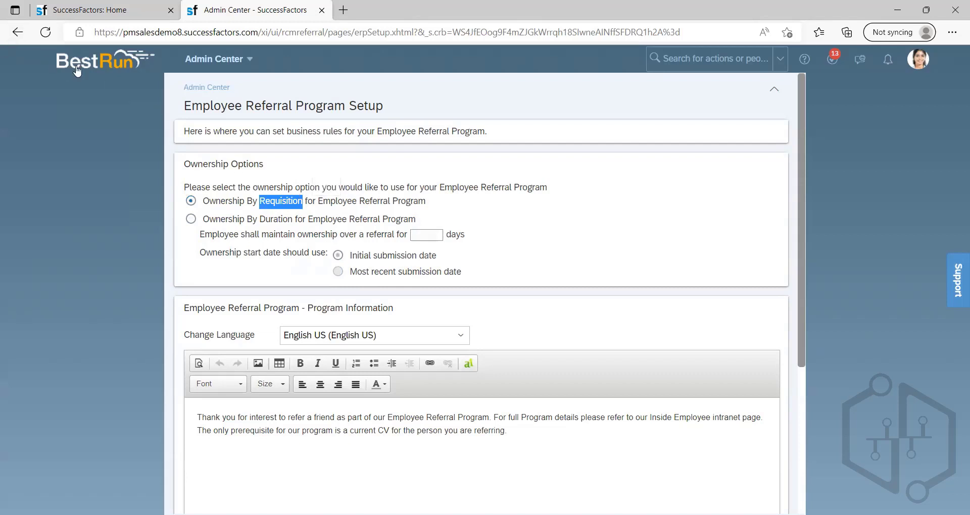
left_click(486, 219)
left_click(251, 203)
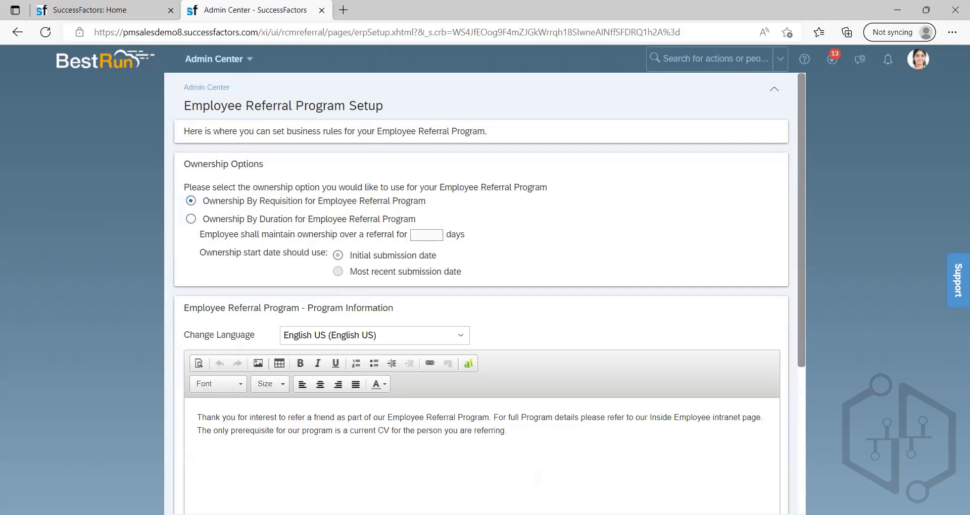
Step: Switch to Notepad, clear all the existing notes, and move its window so the Ownership Options stay readable
key("alt+Tab")
key("ctrl+a")
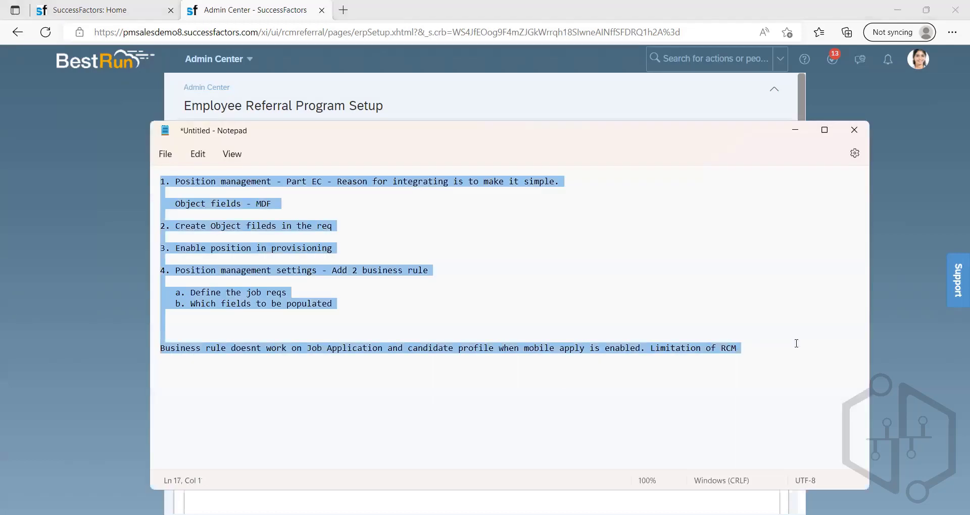
key("Delete")
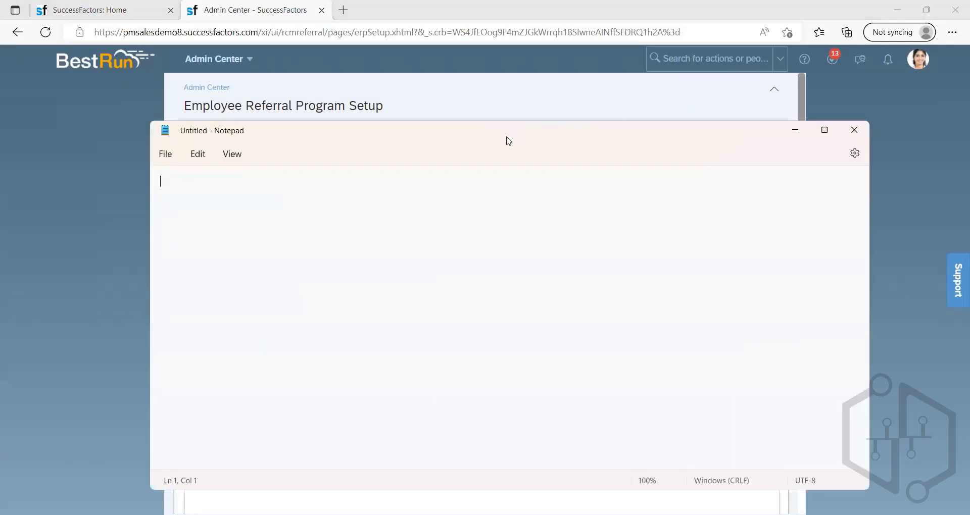
left_click_drag(505, 130, 824, 151)
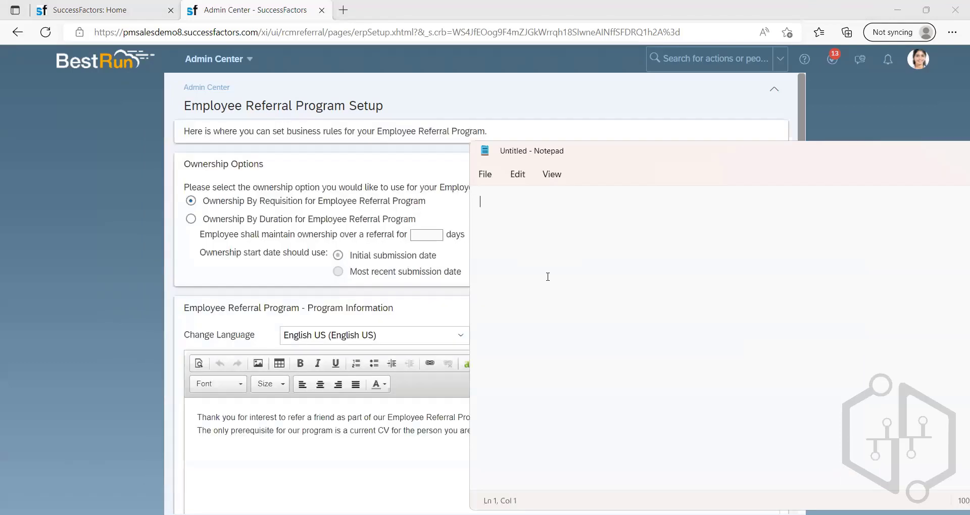
Step: Write a note about referring a candidate for Job A and point out the Ownership By Requisition option
type("REfferin")
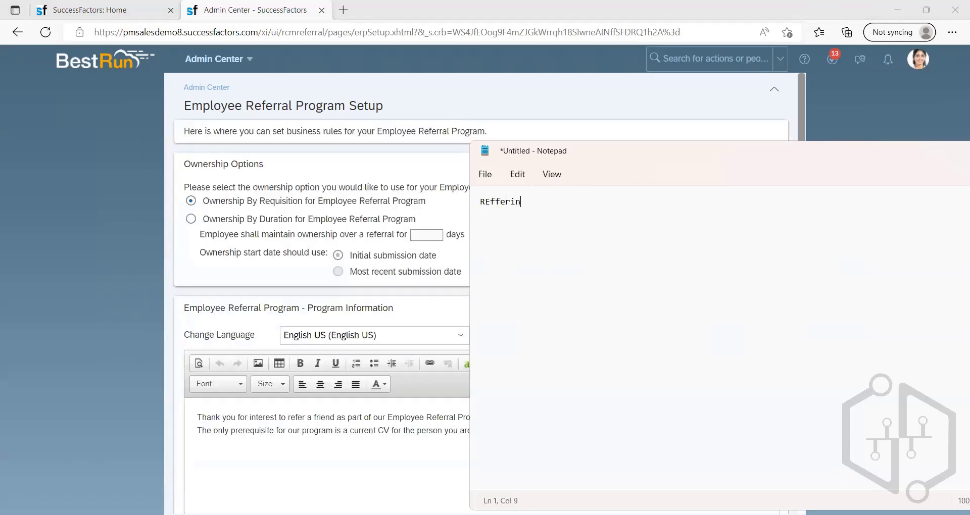
type("g Maria for Job A")
key("Return")
left_click(190, 201)
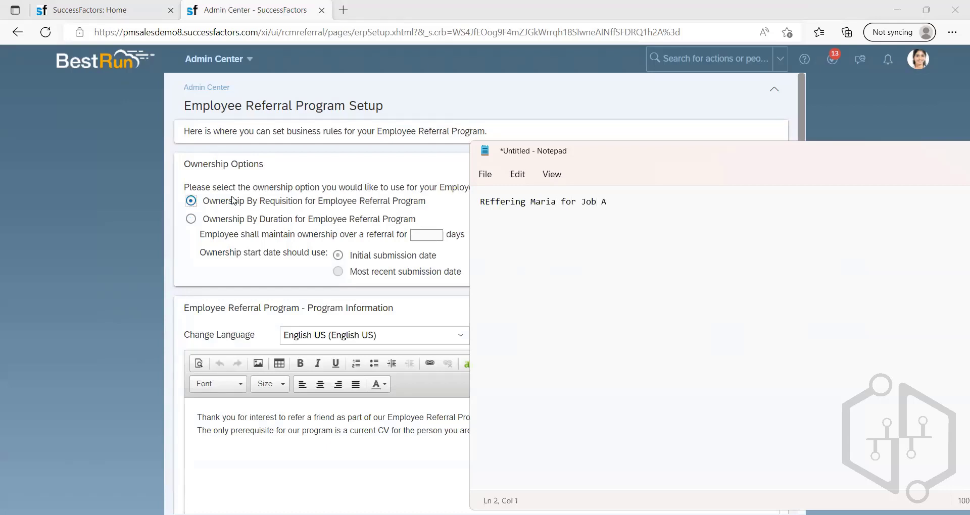
left_click(190, 204)
Step: Add the note line "Job A and also for Job B" below the referral line in Notepad
key("alt+Tab")
left_click_drag(610, 204, 582, 202)
left_click(626, 208)
type("Jb")
type("ob")
type(" A and")
type(" also for")
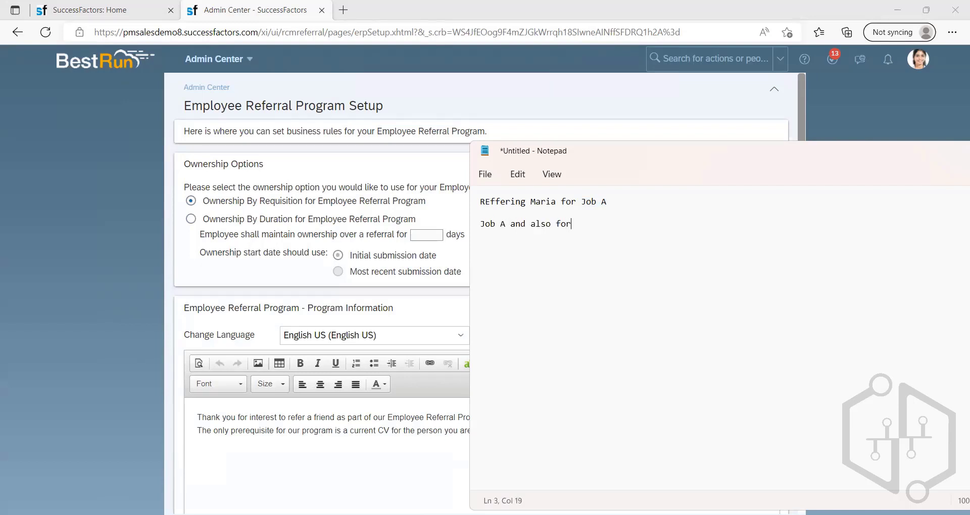
type(" Job B")
Step: Go over the Job A and Job B references in the notes to compare the two referrals
left_click_drag(602, 224, 577, 224)
left_click(622, 234)
left_click_drag(576, 224, 581, 202)
left_click(614, 204)
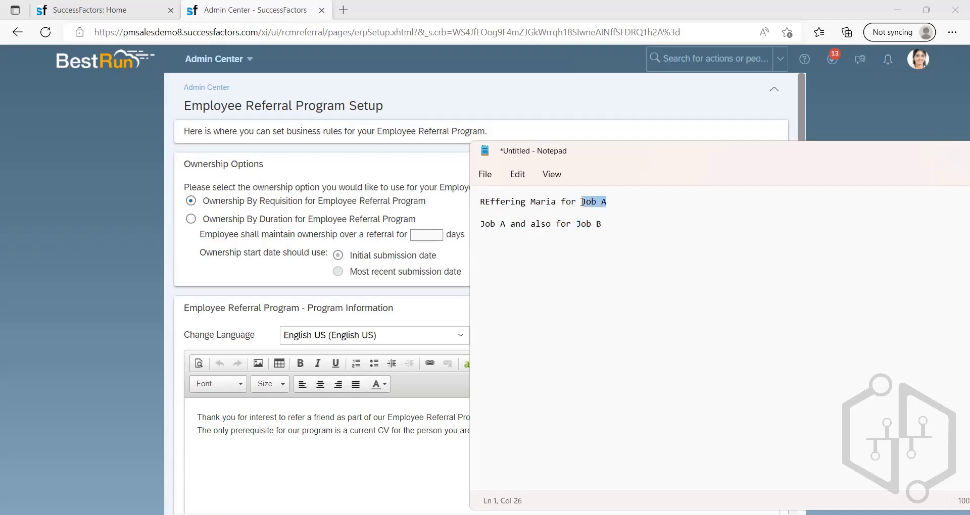
left_click(615, 200)
left_click_drag(607, 203, 477, 229)
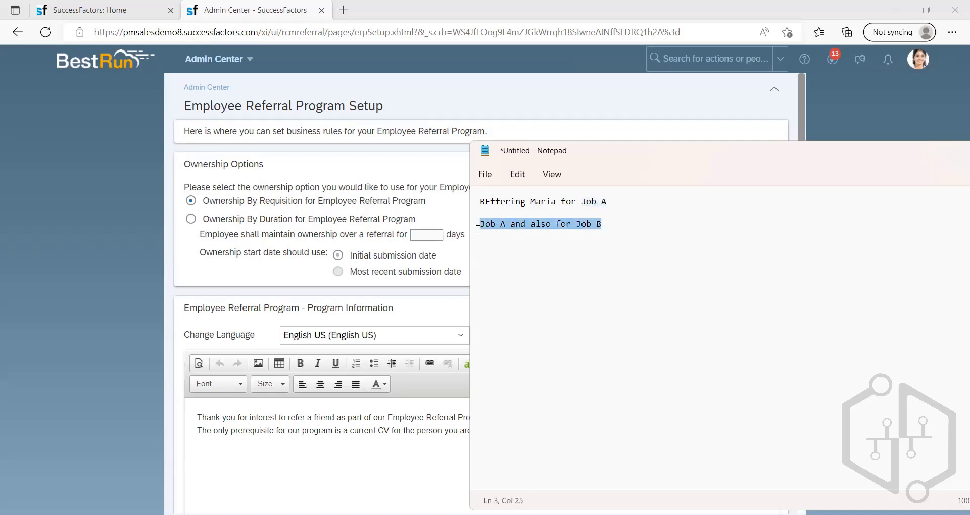
left_click(622, 237)
left_click_drag(609, 226, 574, 226)
left_click(632, 222)
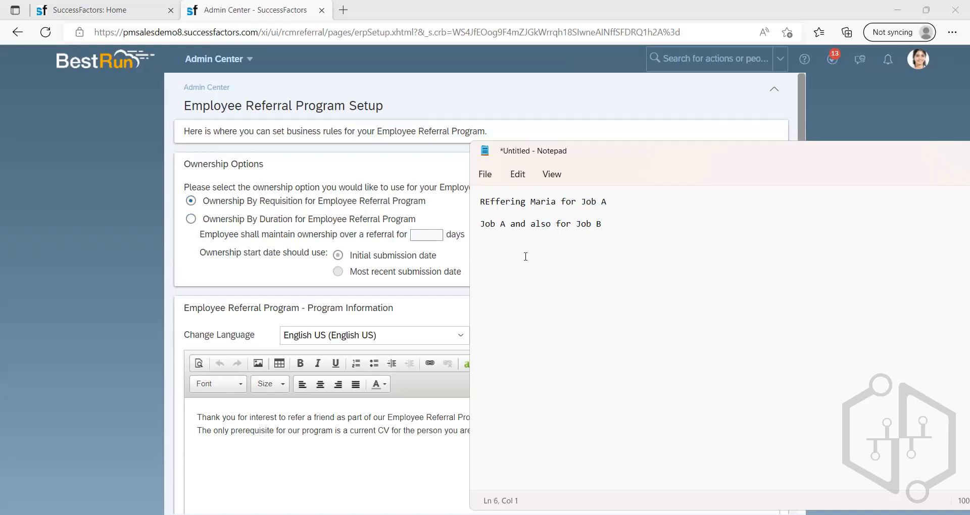
Step: Add "90" to the notes, with a copy of the Job A referral line and "Job C" beneath it
type("90")
key("Return")
left_click_drag(610, 210, 503, 202)
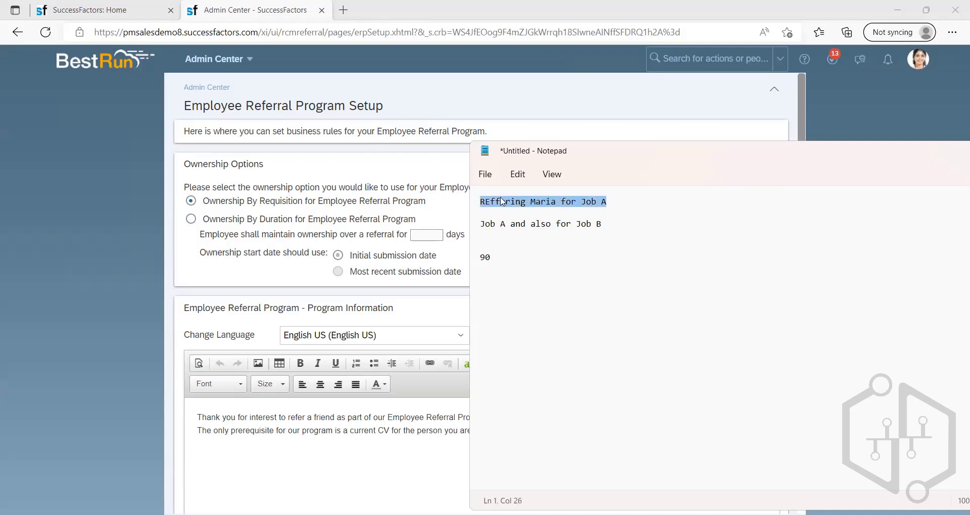
left_click(486, 279)
type("REffering Maria for Job A")
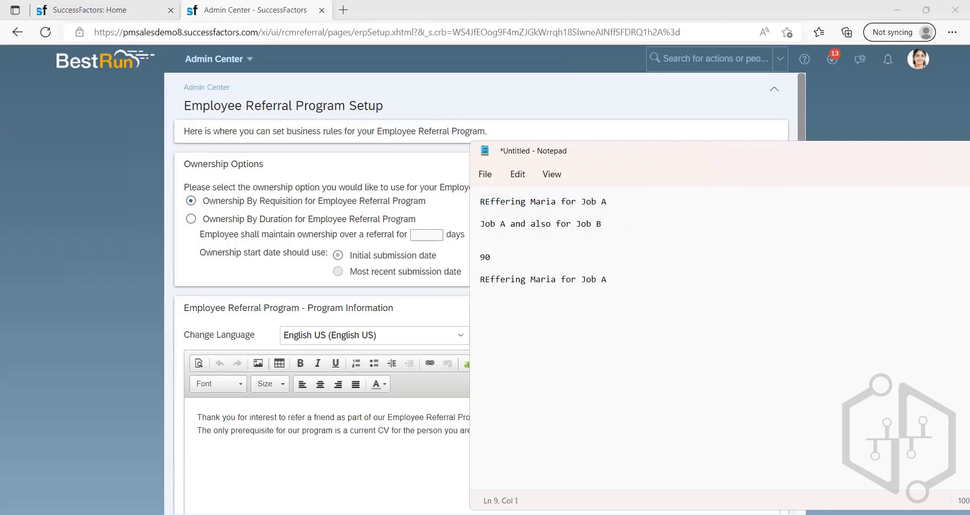
key("Return")
type("Job C")
key("Return")
Step: Append "(90 days)" to the copied Job A referral line
key("shift+Up")
key("shift+Up")
key("shift+Up")
left_click(617, 279)
type("(90)")
key("Return")
type("days")
Step: Delete all the notes and minimize Notepad to return to the Employee Referral Program Setup page
key("ctrl+a")
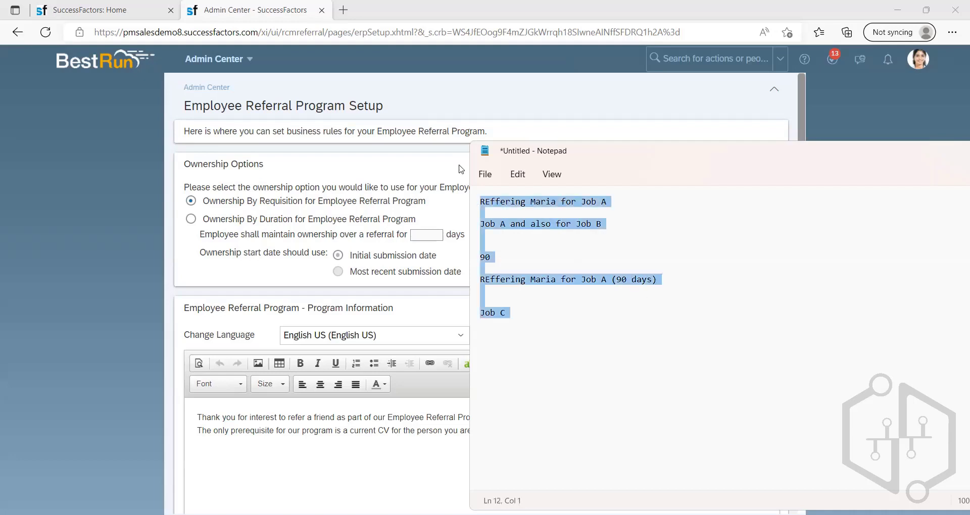
key("Delete")
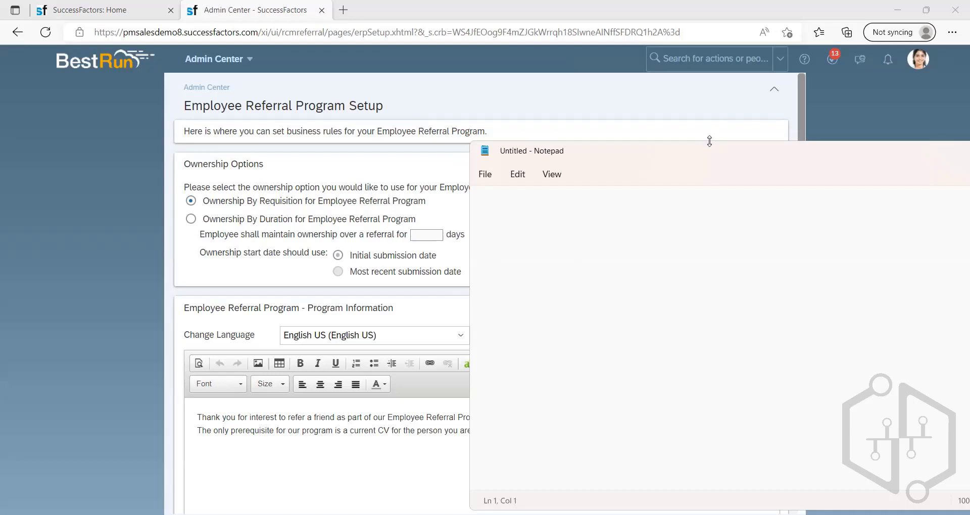
left_click_drag(941, 146, 755, 125)
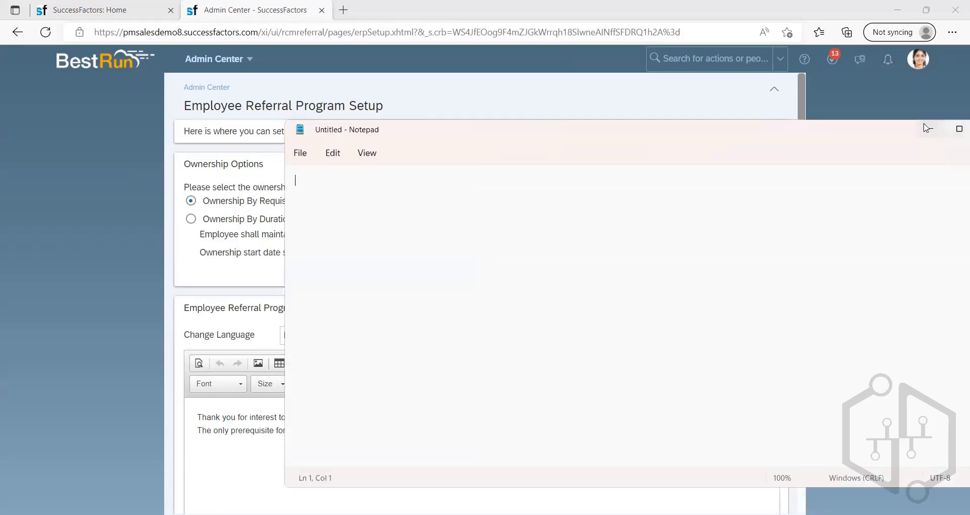
left_click(924, 124)
Step: Go over the Program Information text shown to employees in the Employee Referral Program setup
scroll(338, 265, "down", 2)
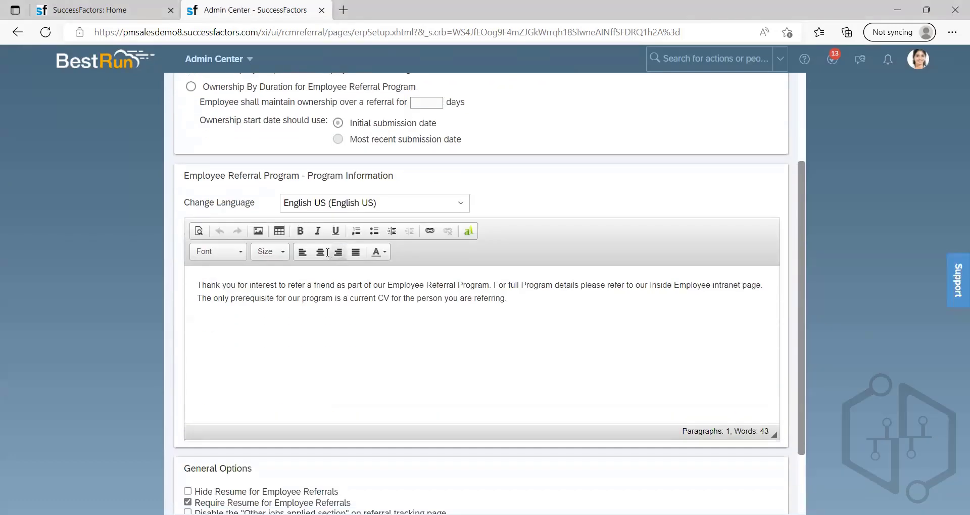
scroll(284, 302, "down", 2)
mouse_move(199, 195)
left_mouse_down()
mouse_move(537, 234)
mouse_move(537, 214)
mouse_move(190, 188)
left_mouse_up()
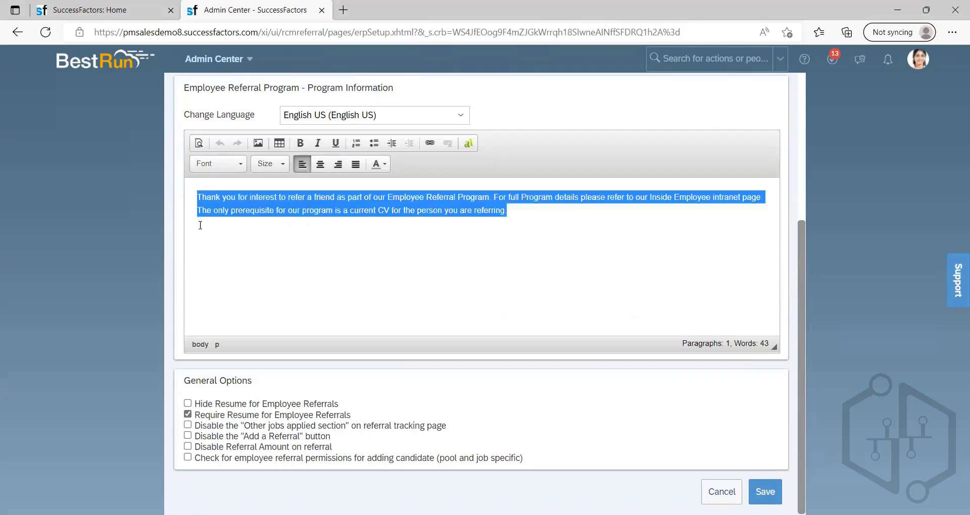
left_click(365, 252)
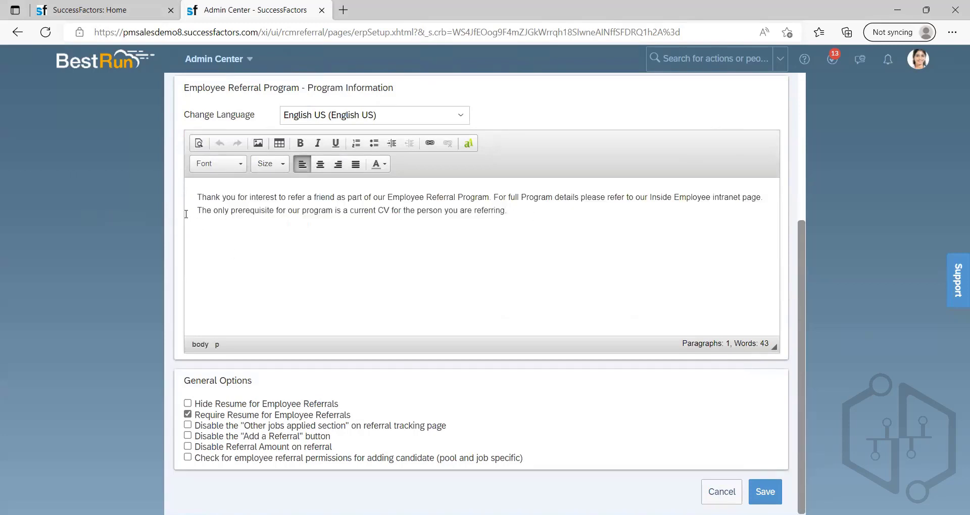
left_click_drag(210, 203, 340, 198)
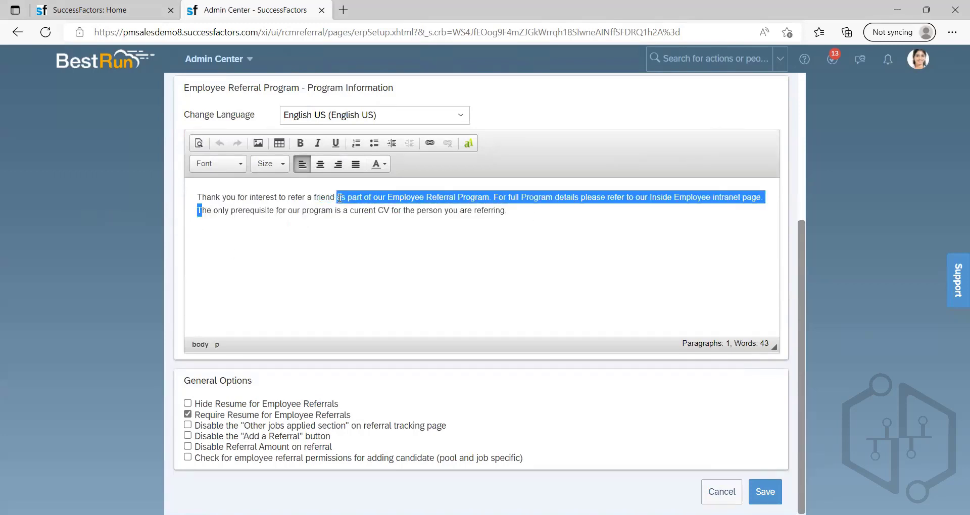
left_click(399, 210)
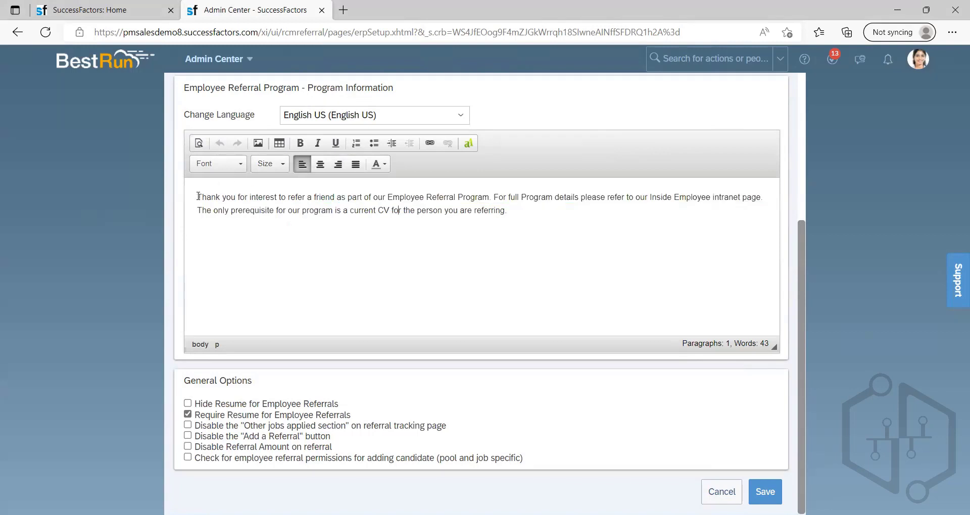
left_click_drag(198, 196, 660, 204)
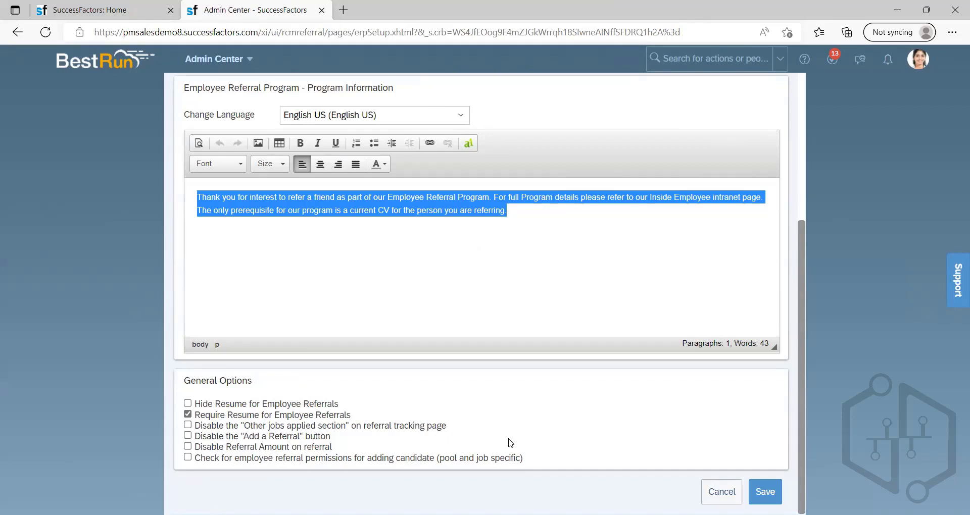
left_click(539, 387)
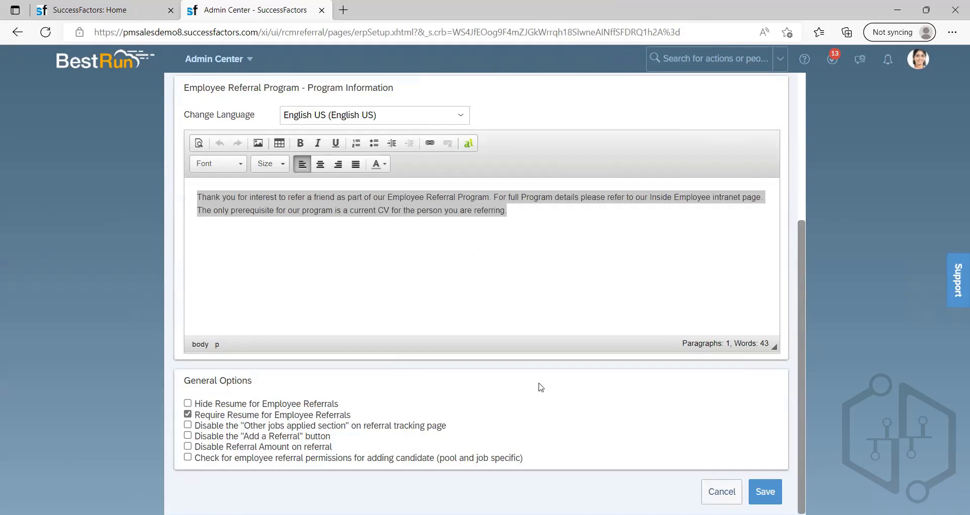
Step: Point out the "Other jobs applied section" and "Add a Referral" disabling options under General Options, leaving both unchecked
left_click(188, 437)
left_click(187, 425)
left_click(188, 426)
left_click(188, 436)
left_click_drag(249, 438, 291, 439)
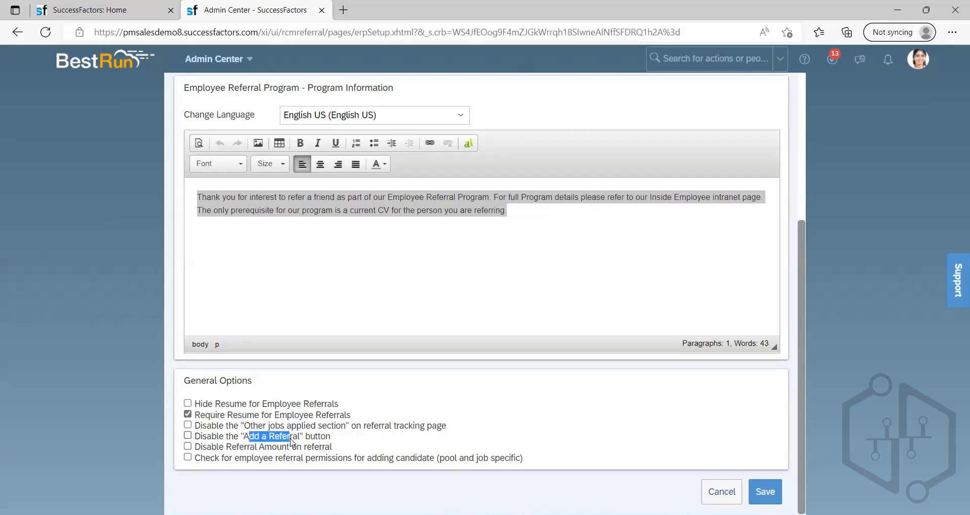
left_click(423, 450)
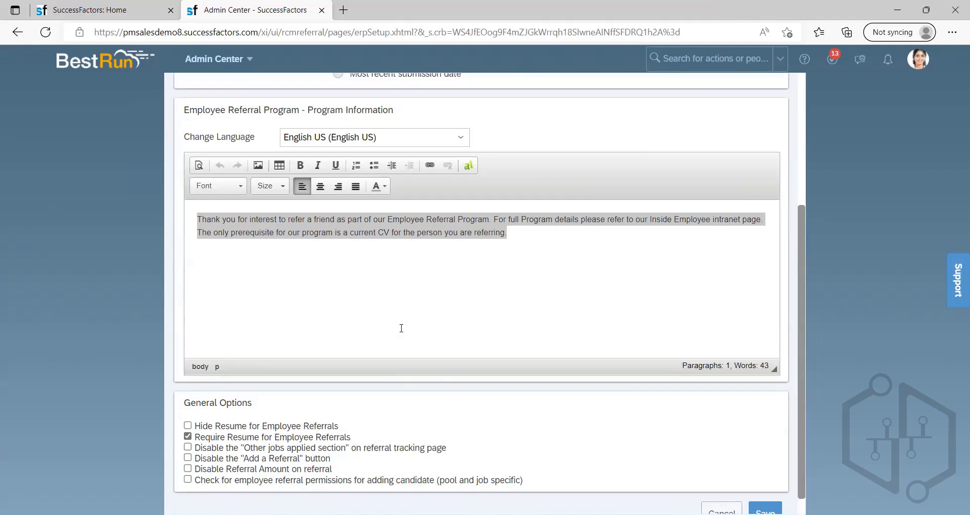
Step: Go to the Careers module and run a job search to list the open jobs
scroll(400, 328, "up", 5)
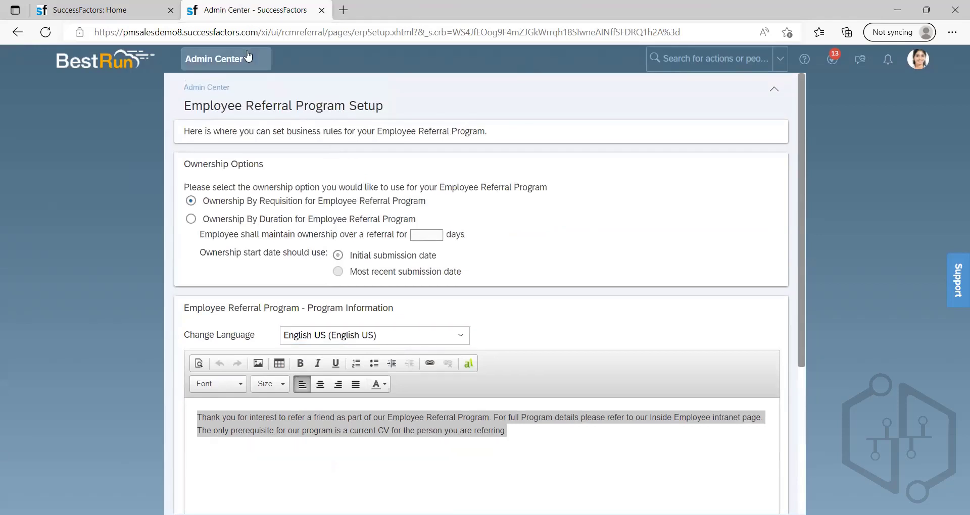
left_click(217, 58)
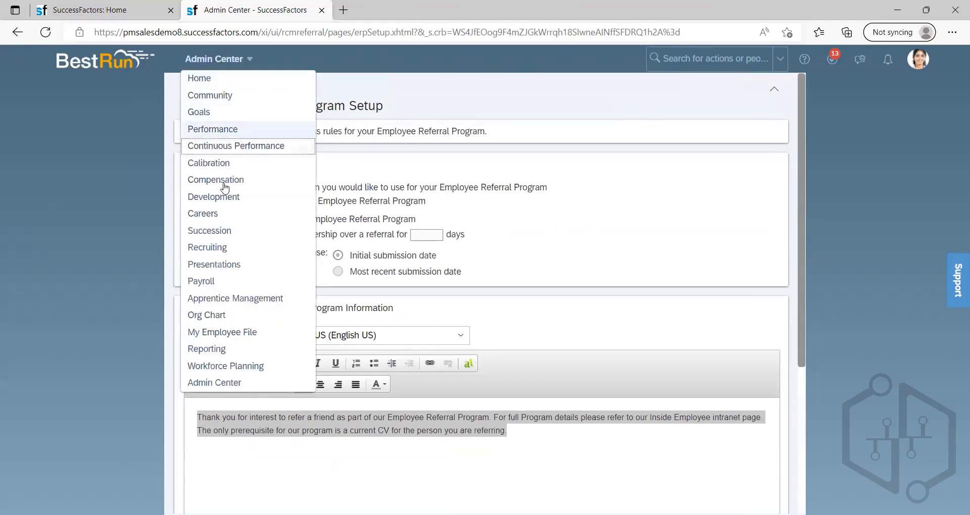
left_click(212, 214)
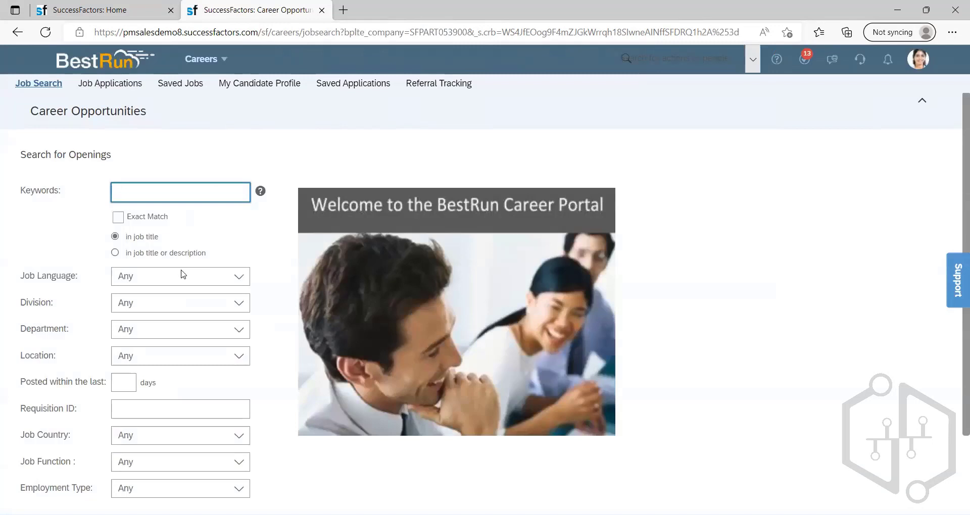
scroll(192, 364, "down", 2)
left_click(202, 459)
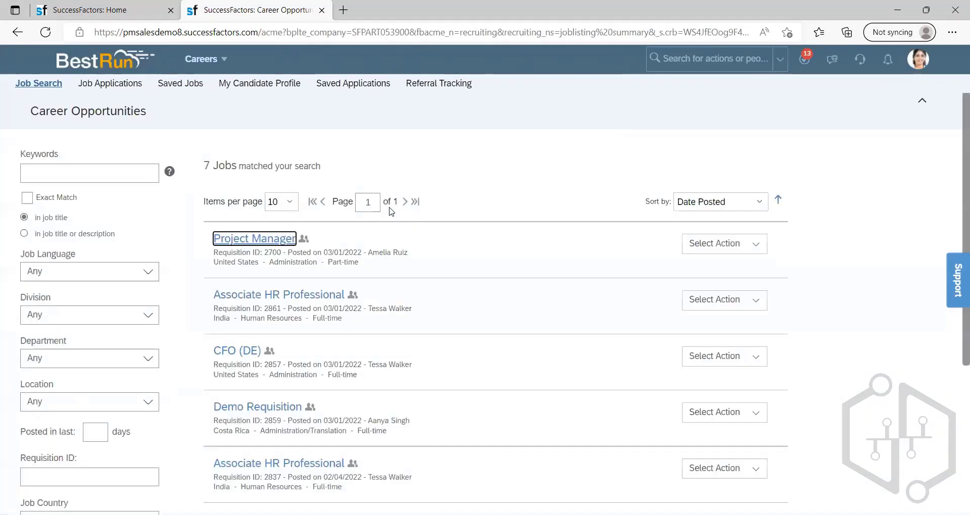
Step: Start a Refer Friend to Job form for the Project Manager job and enter the friend's first and last name
left_click(749, 244)
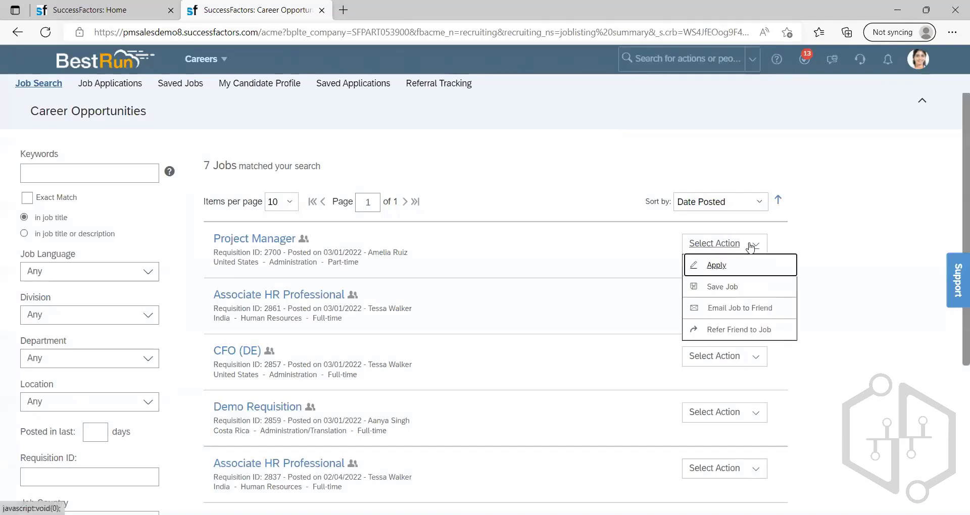
left_click(733, 332)
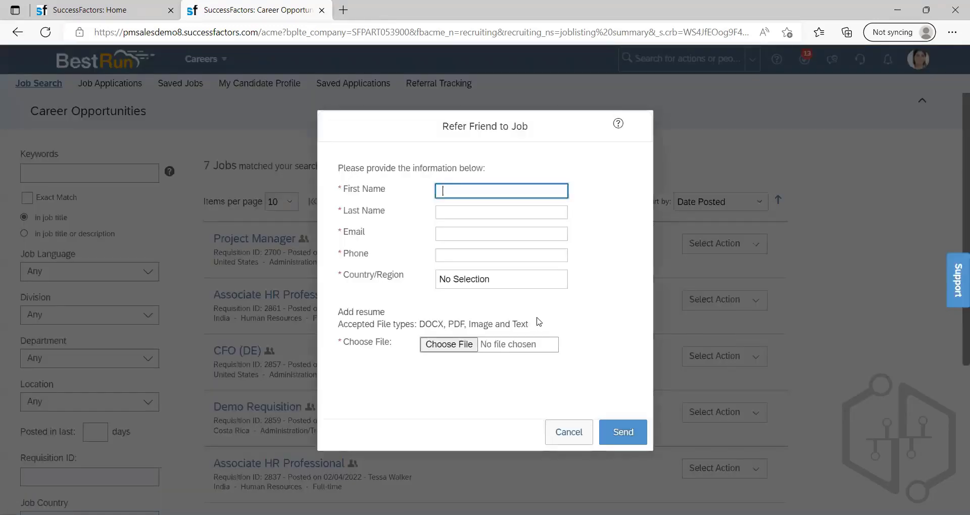
left_click(502, 189)
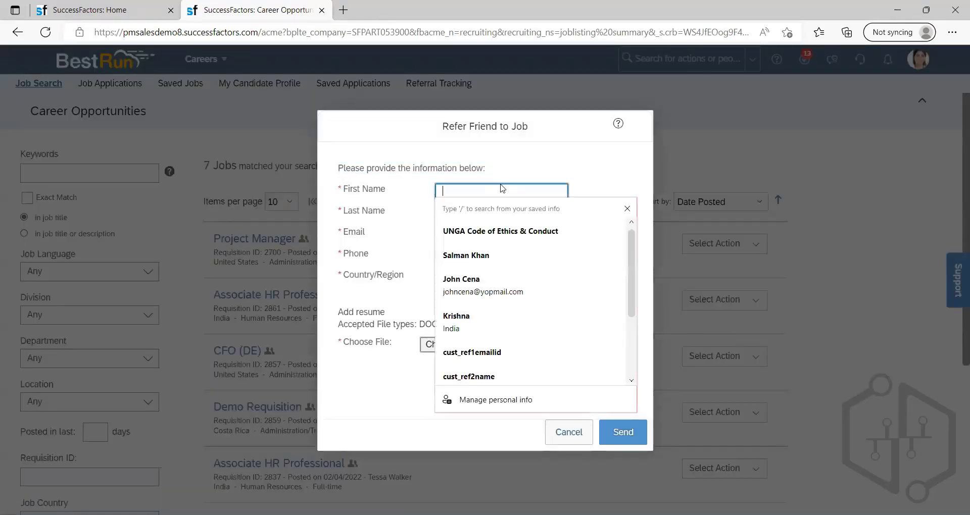
type("MAria")
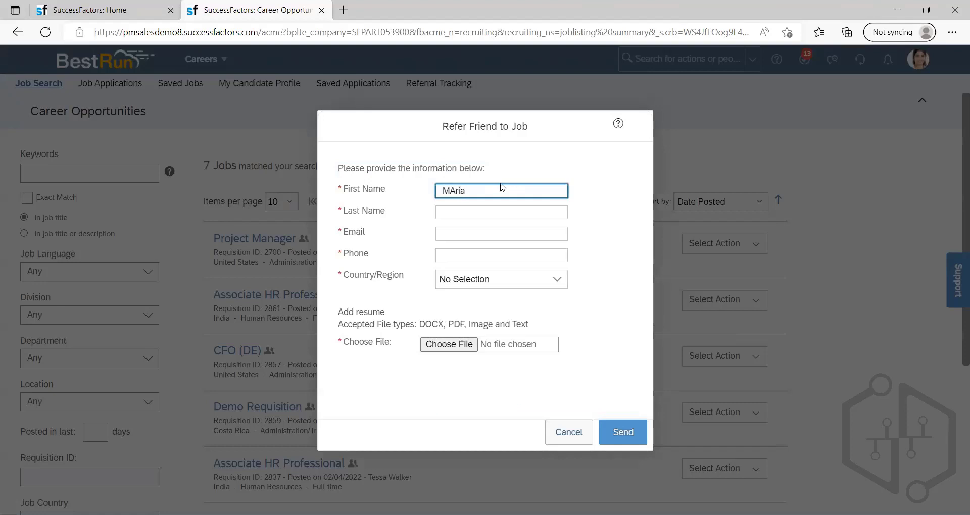
key("BackSpace")
key("BackSpace")
key("BackSpace")
type("aro")
type("ia")
left_click(495, 211)
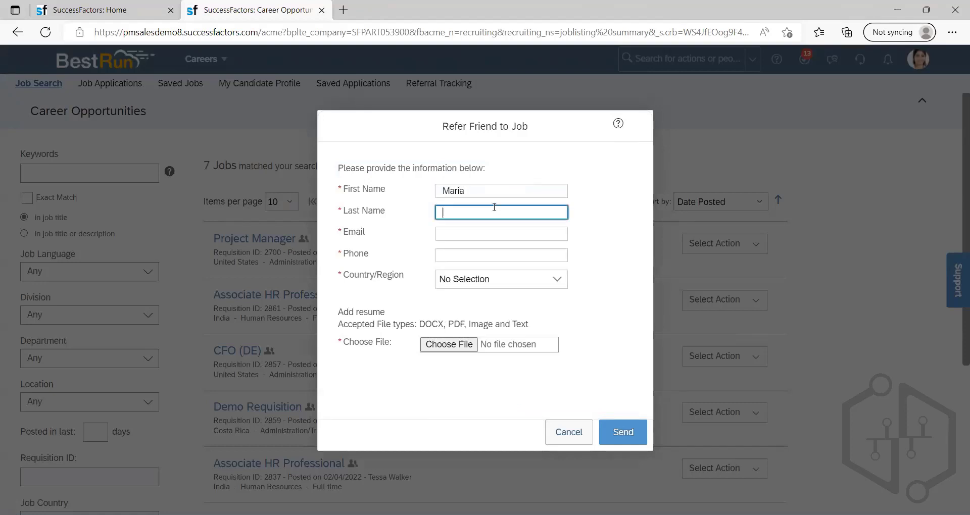
type("Maria")
Step: Fill in the friend's e-mail address in the Refer Friend to Job form
left_click(453, 233)
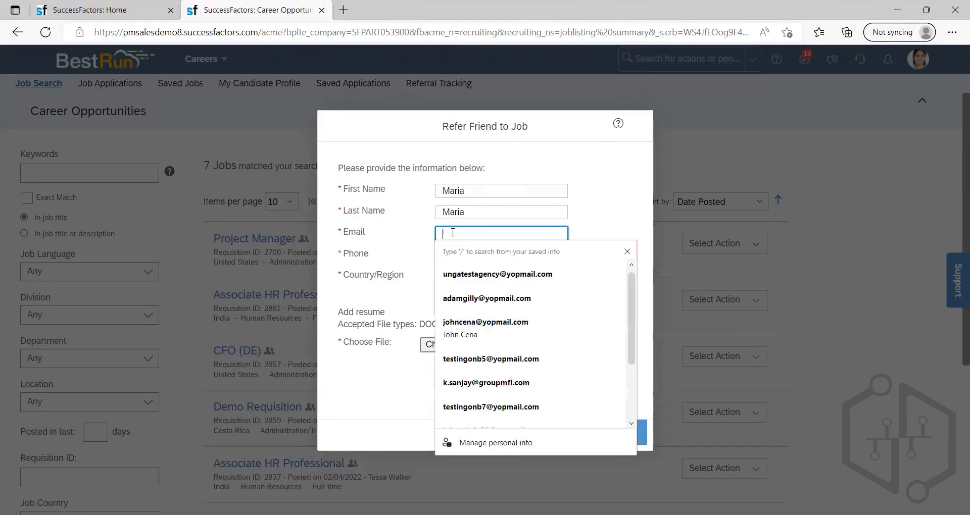
type("test@test")
left_click(453, 232)
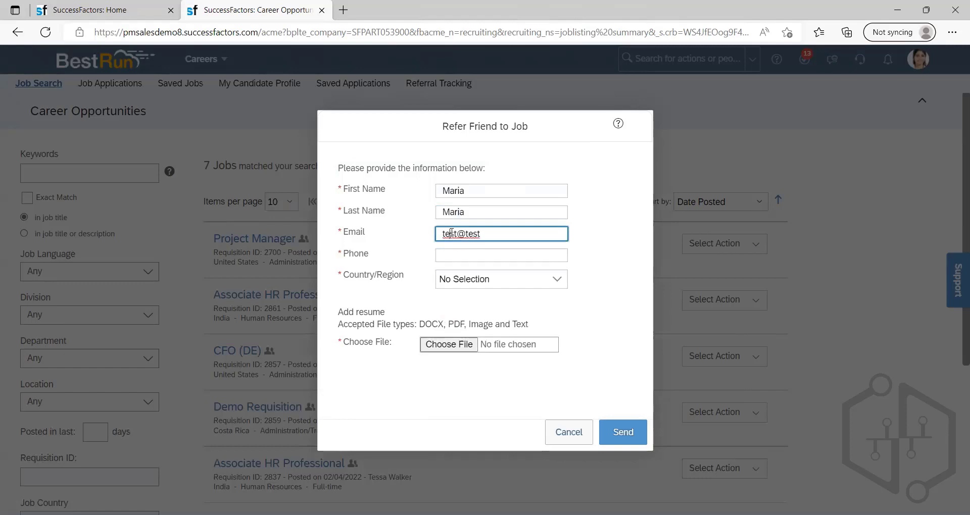
type(".com")
key("BackSpace")
key("BackSpace")
key("BackSpace")
key("BackSpace")
left_click(488, 232)
type(".com")
left_click(602, 273)
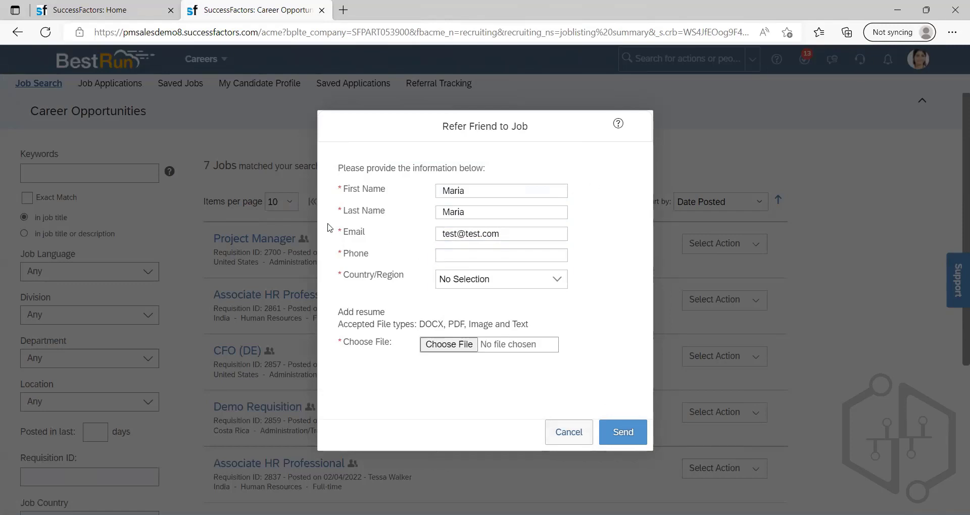
left_click(135, 9)
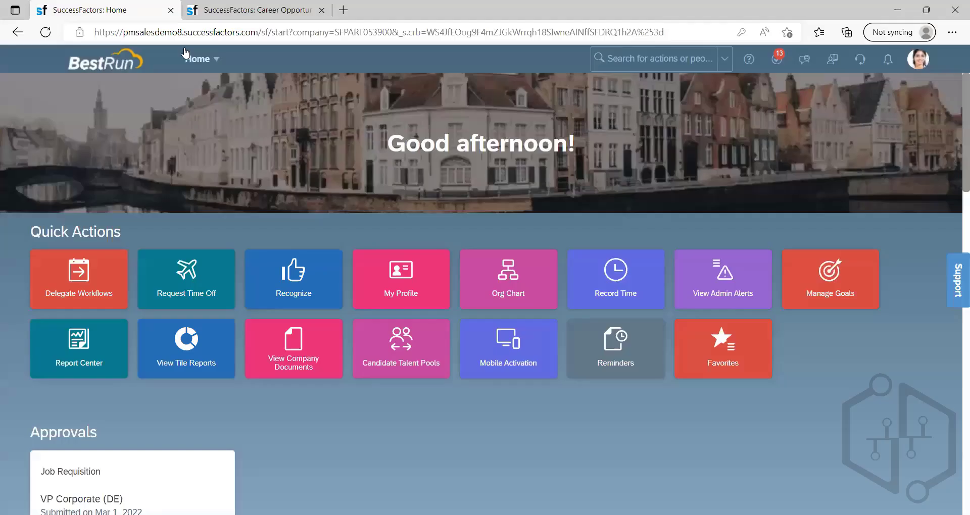
left_click(195, 58)
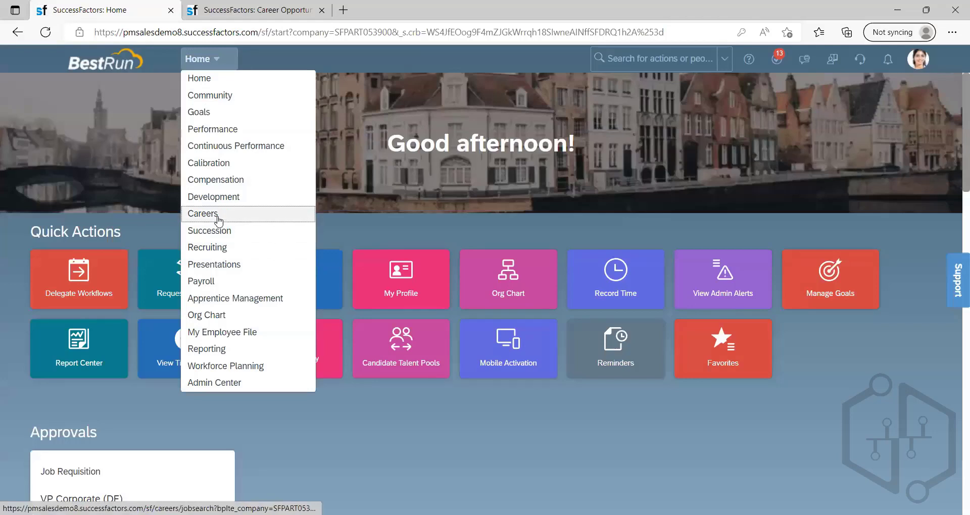
left_click(925, 64)
left_click(217, 60)
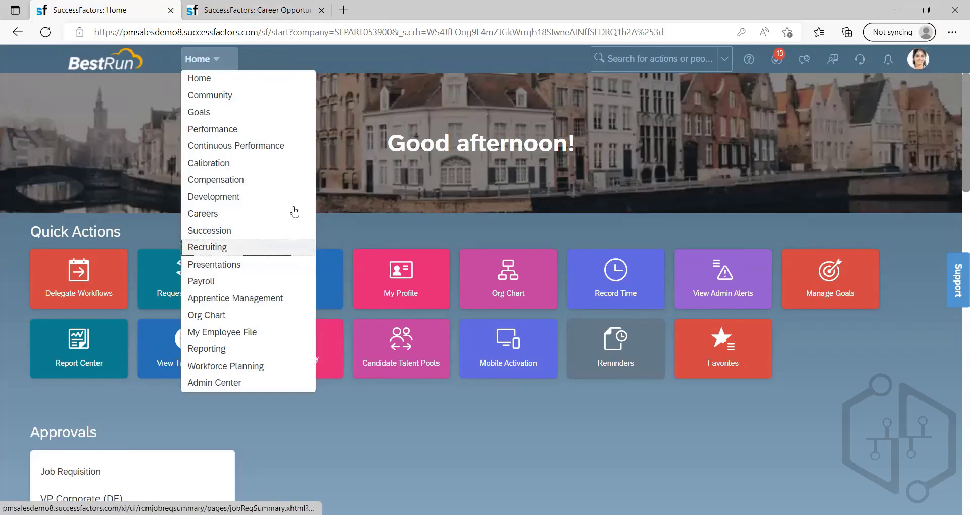
left_click(248, 11)
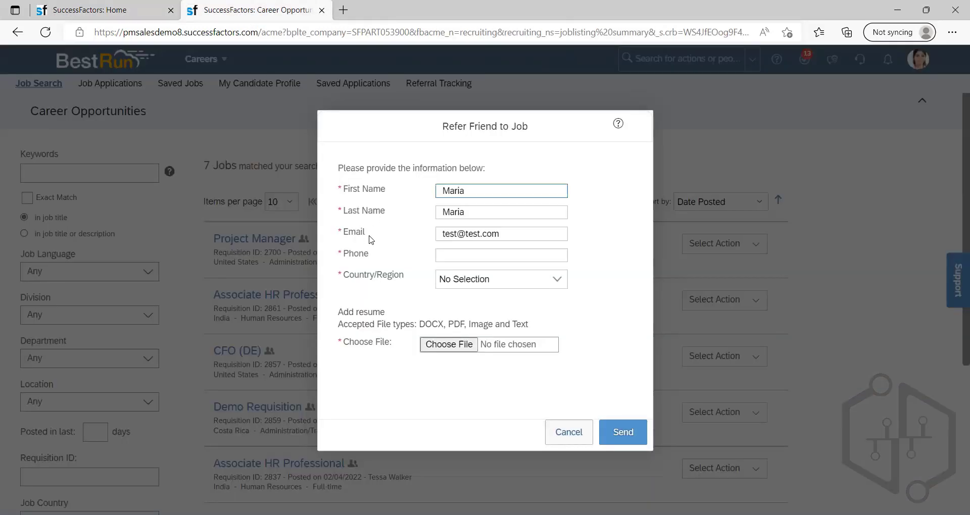
Step: Fill in the friend's phone number and set Country/Region to Brazil in the Refer Friend to Job form
left_click(452, 256)
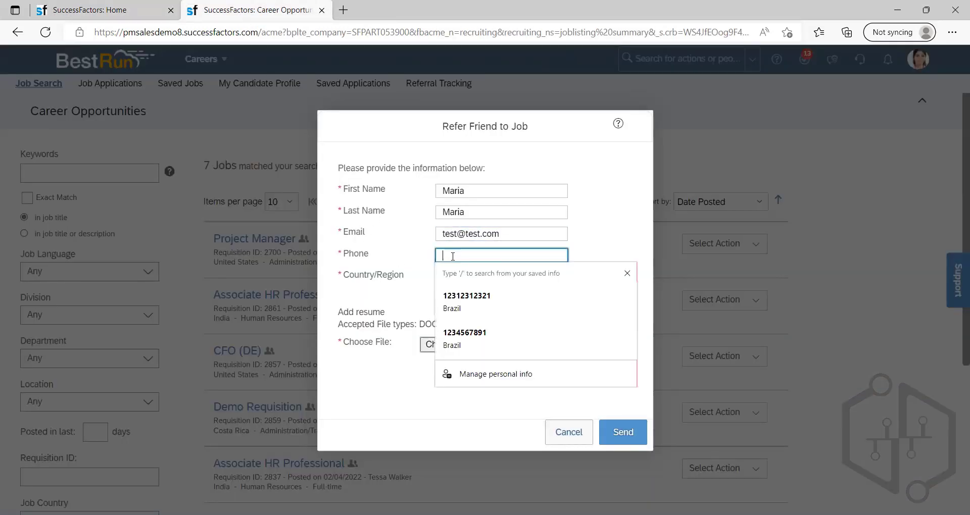
type("0987654323456789")
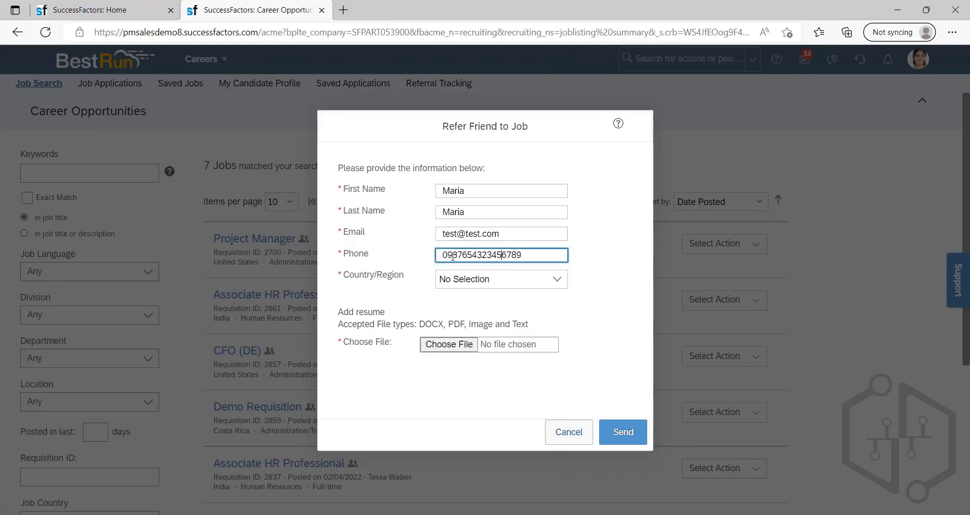
key("BackSpace")
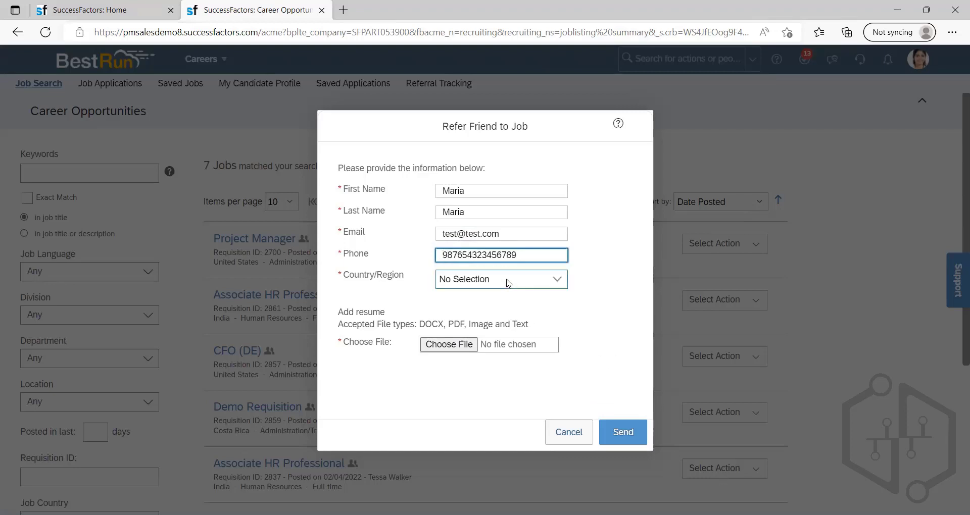
left_click(558, 283)
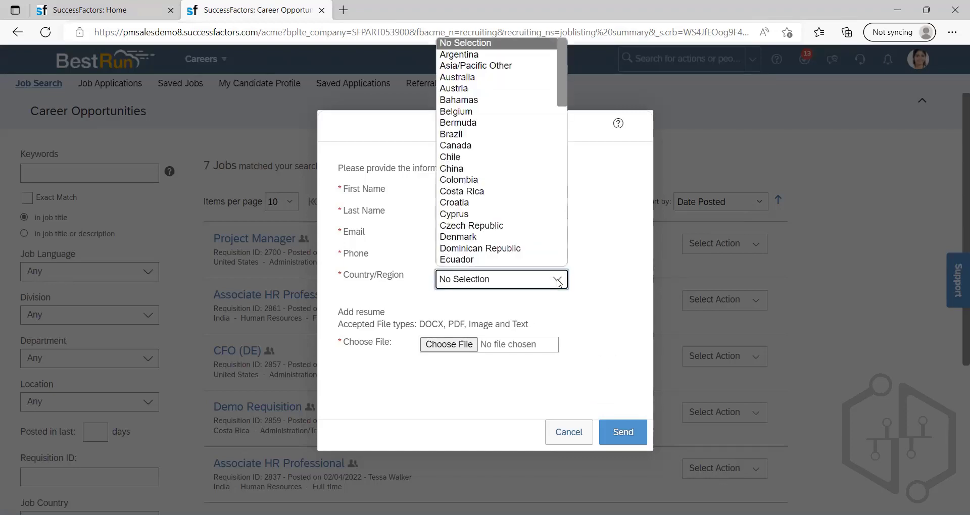
scroll(497, 151, "down", 1)
left_click(491, 127)
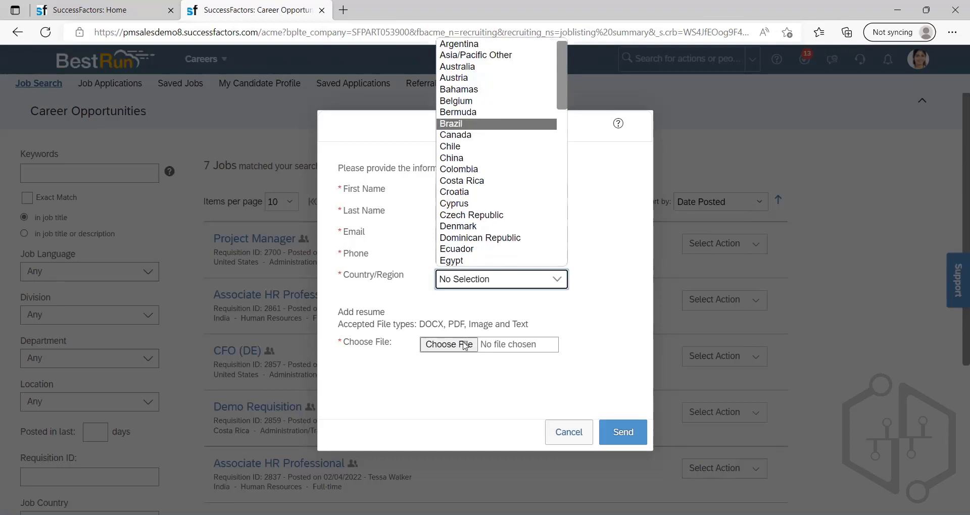
Step: Cancel the resume file selection and the Refer Friend to Job form without sending it, and return to the Home page
left_click(449, 345)
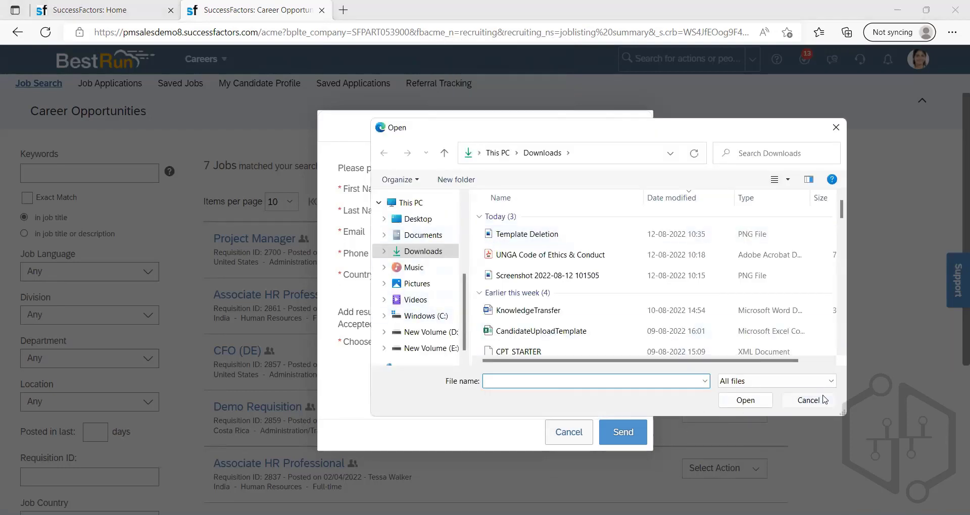
left_click(576, 437)
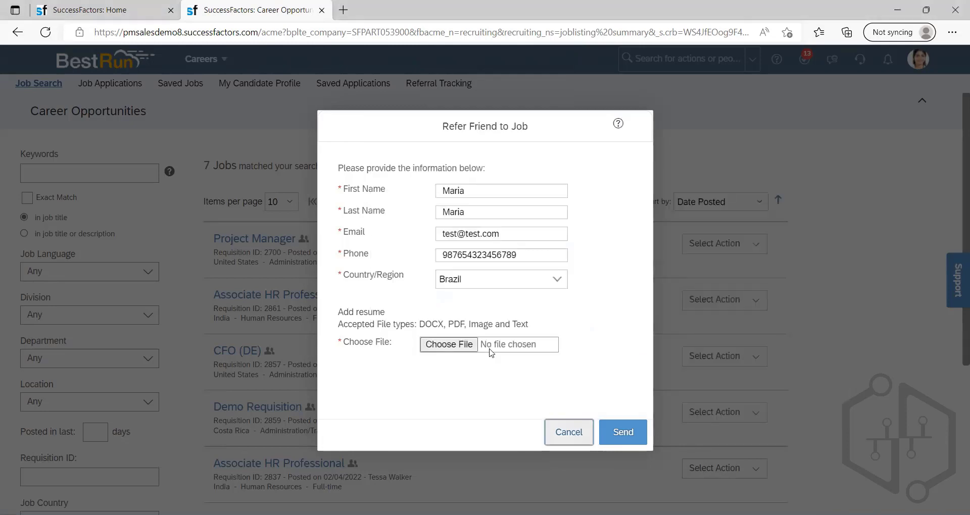
left_click(683, 244)
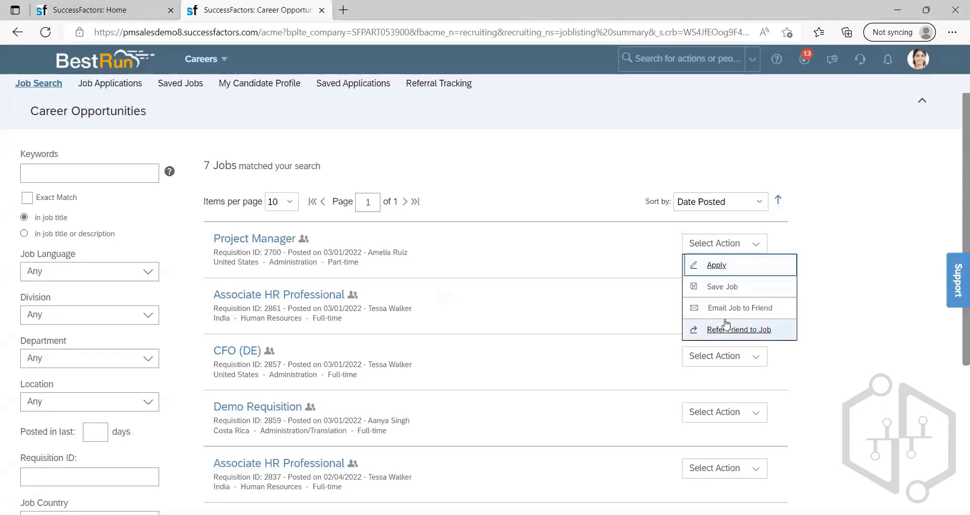
left_click(499, 142)
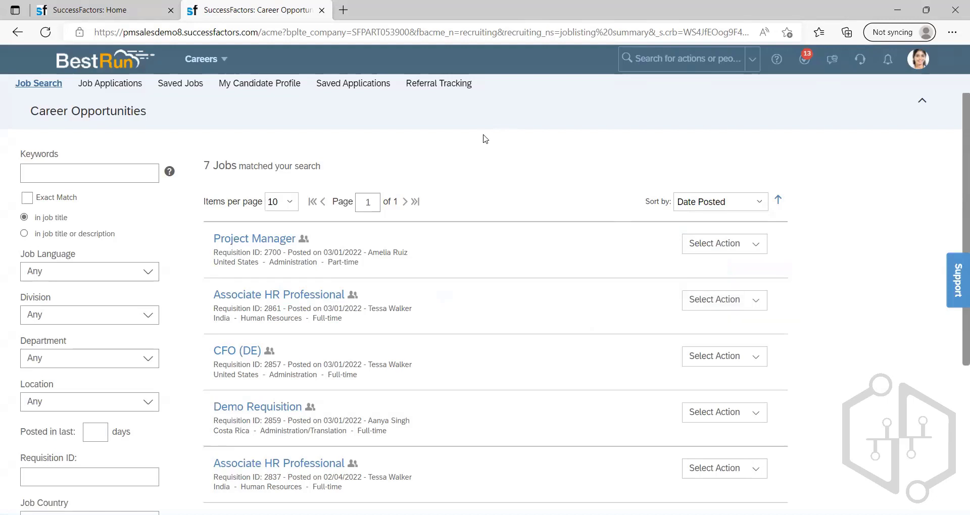
left_click(219, 56)
left_click(224, 78)
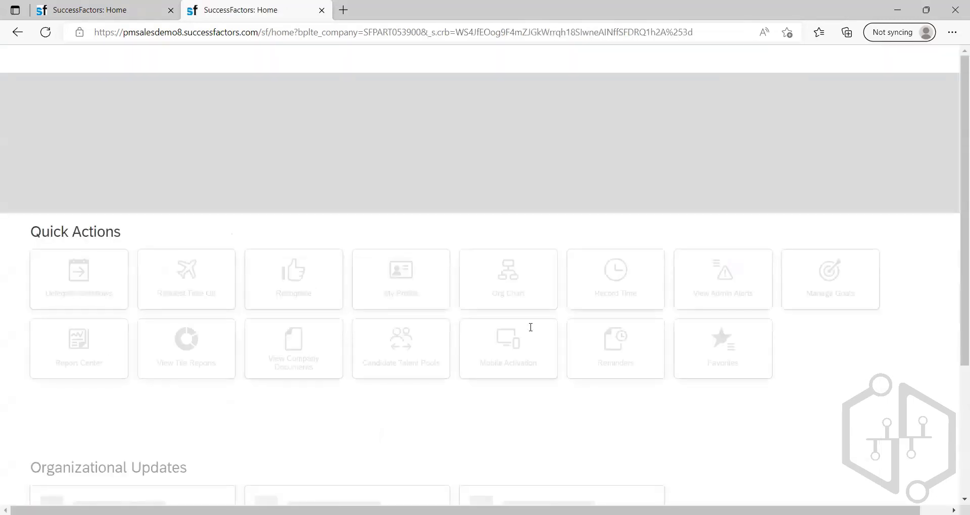
Step: Switch to Notepad and start a numbered topic list with "1. PM" and "2. Business rules"
key("alt+Tab")
type("1.")
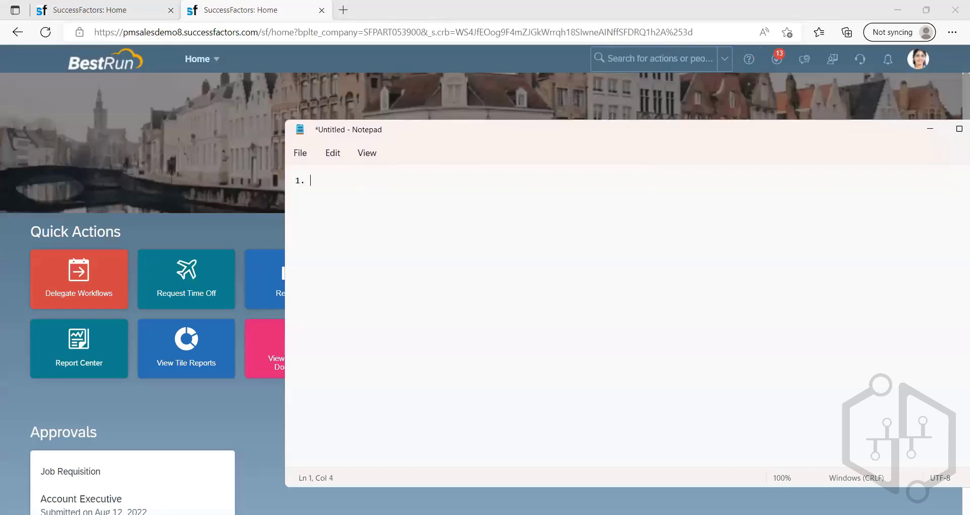
type(" O")
key("BackSpace")
type("PM")
key("Return")
type("2. Business rule")
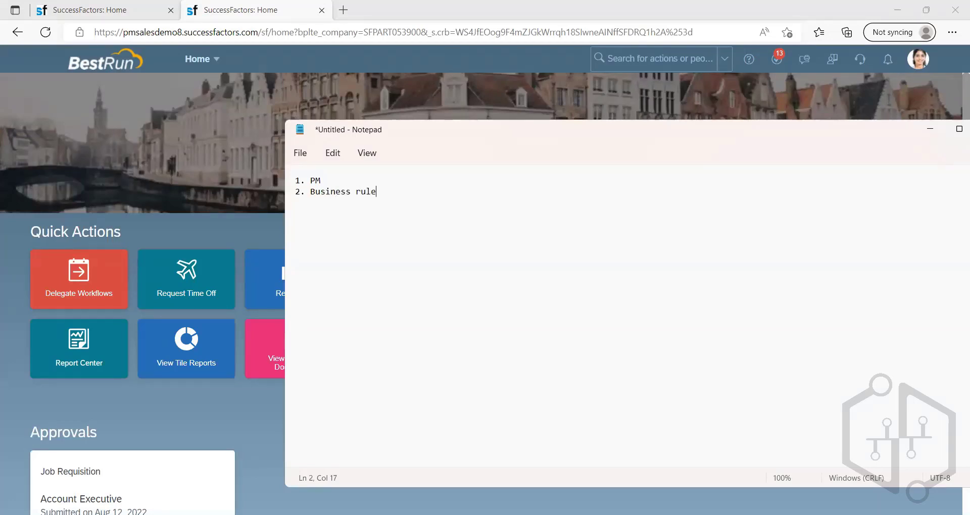
type("s")
key("Return")
Step: Add "3. Agency set up" and "4. Employee Referral" as the next lines of the topic list
type("3. A")
key("BackSpace")
type("Agency set")
key("BackSpace")
type("y set")
type(" up 4. ")
type("Employee Re")
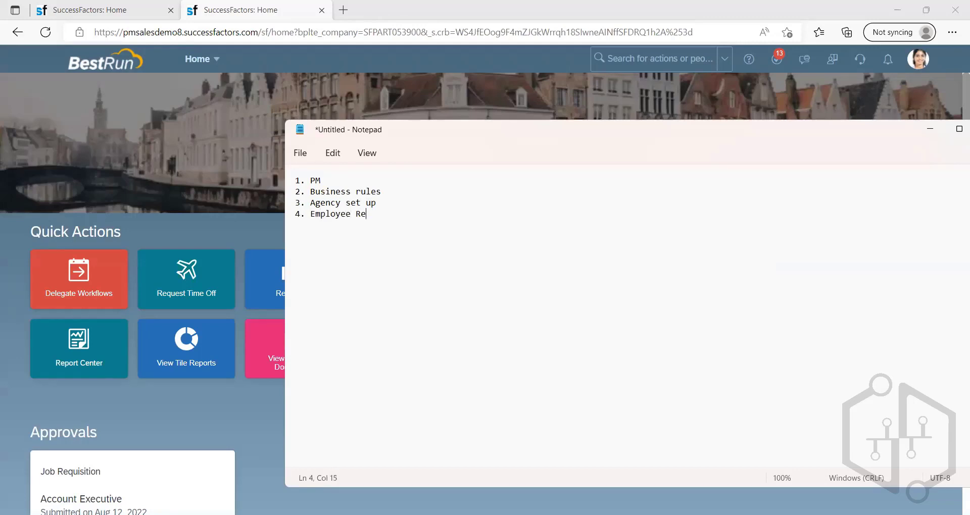
type("ferral")
key("Return")
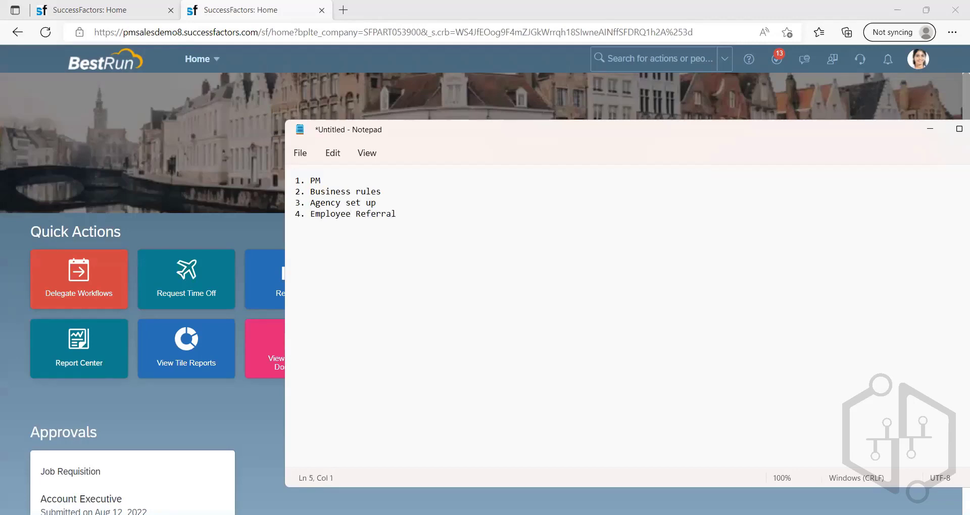